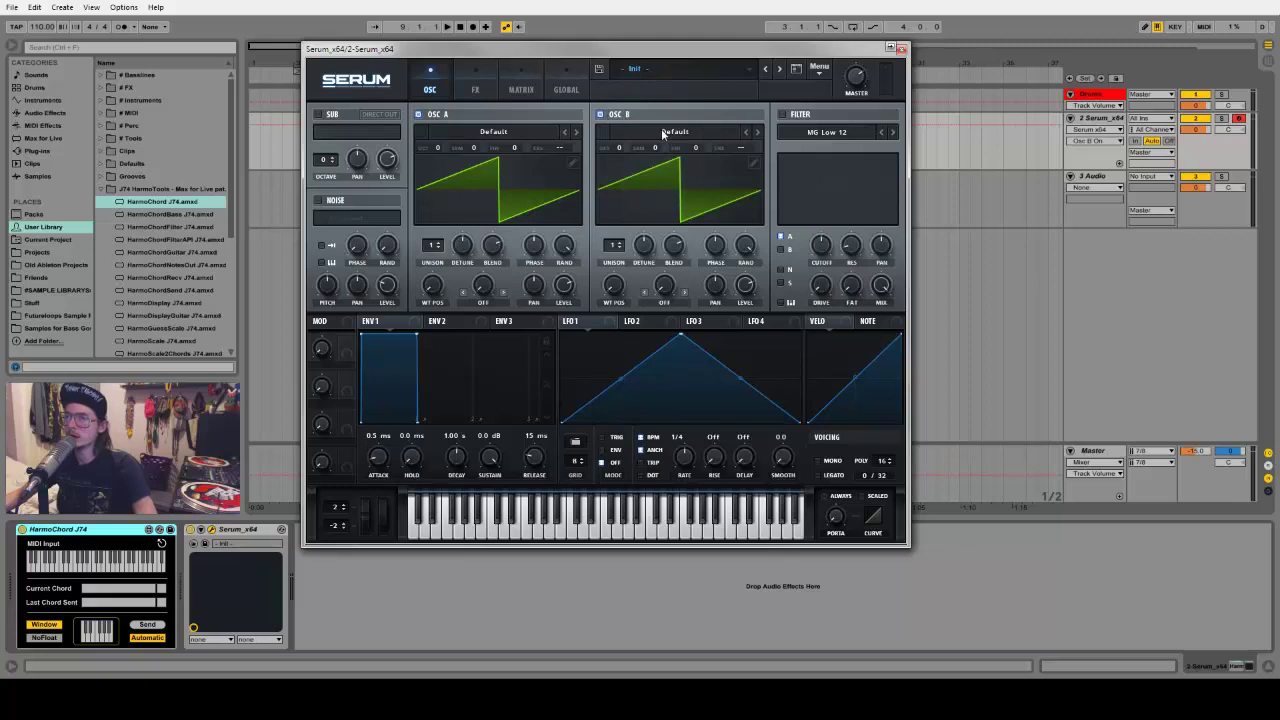
Load the Basic Shapes wavetable into oscillator B and set its wavetable position to 2
click(622, 135)
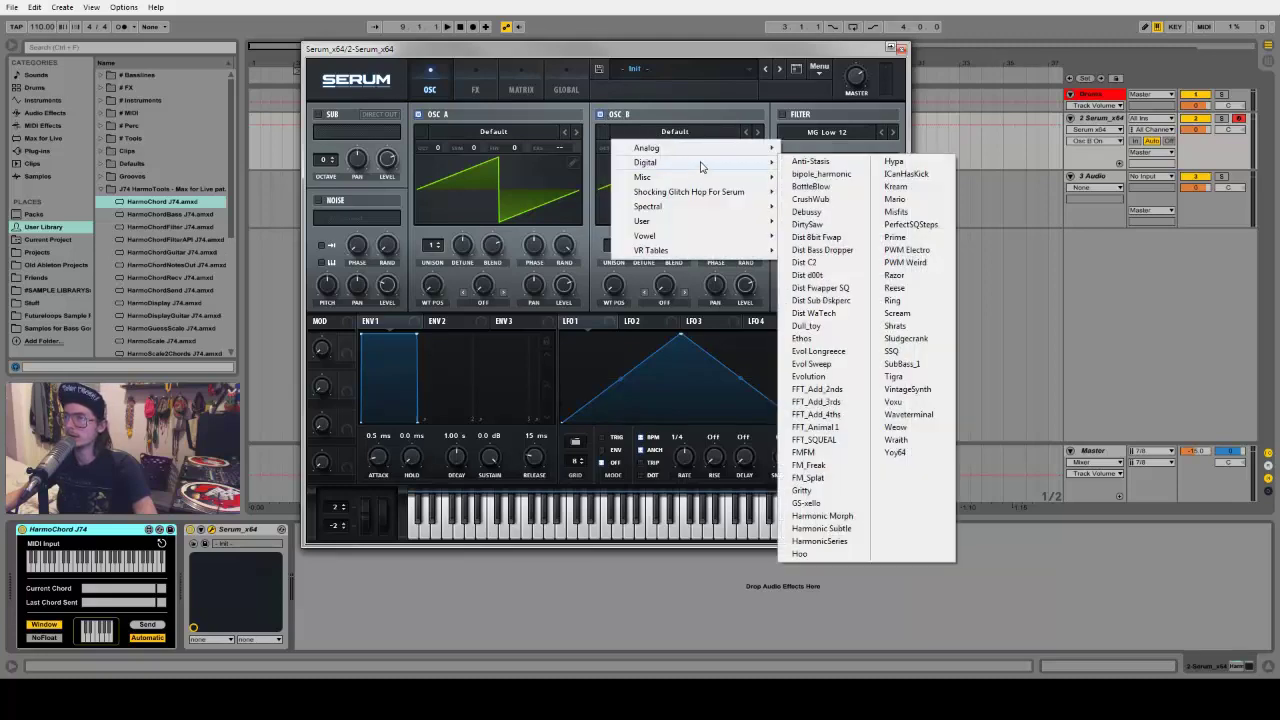
mouse_move(705, 157)
click(828, 212)
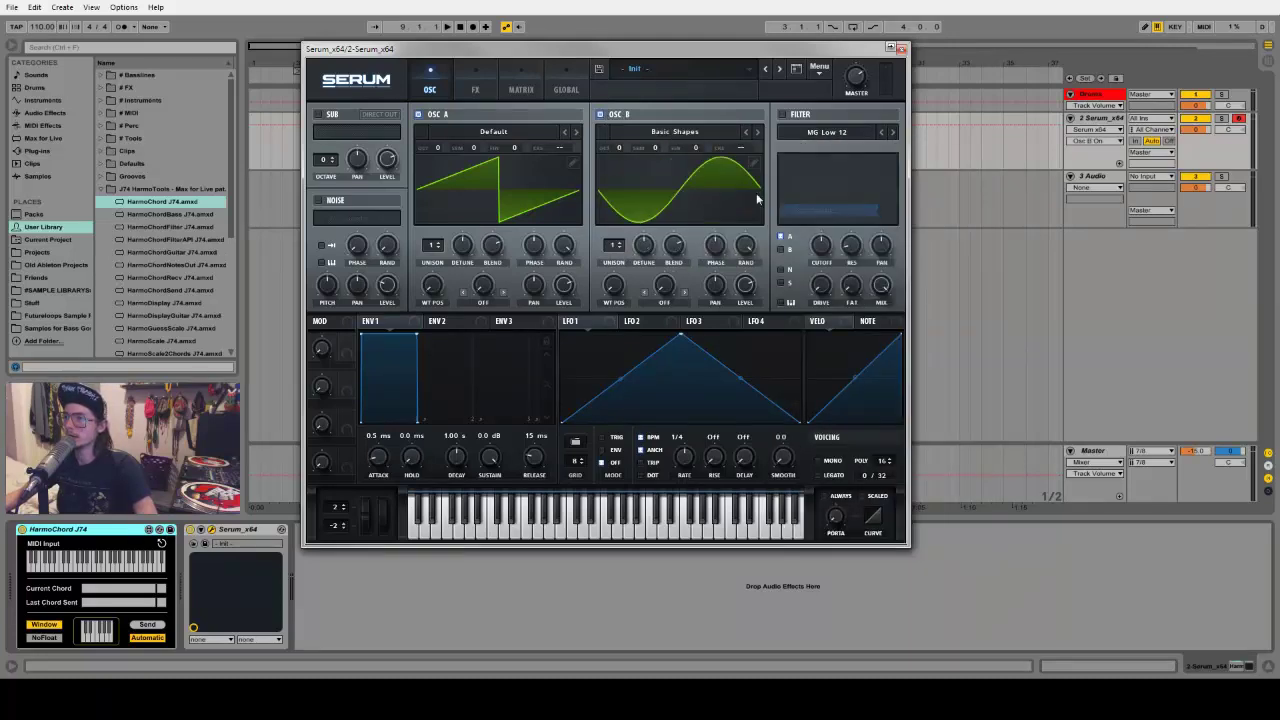
drag(613, 286, 613, 274)
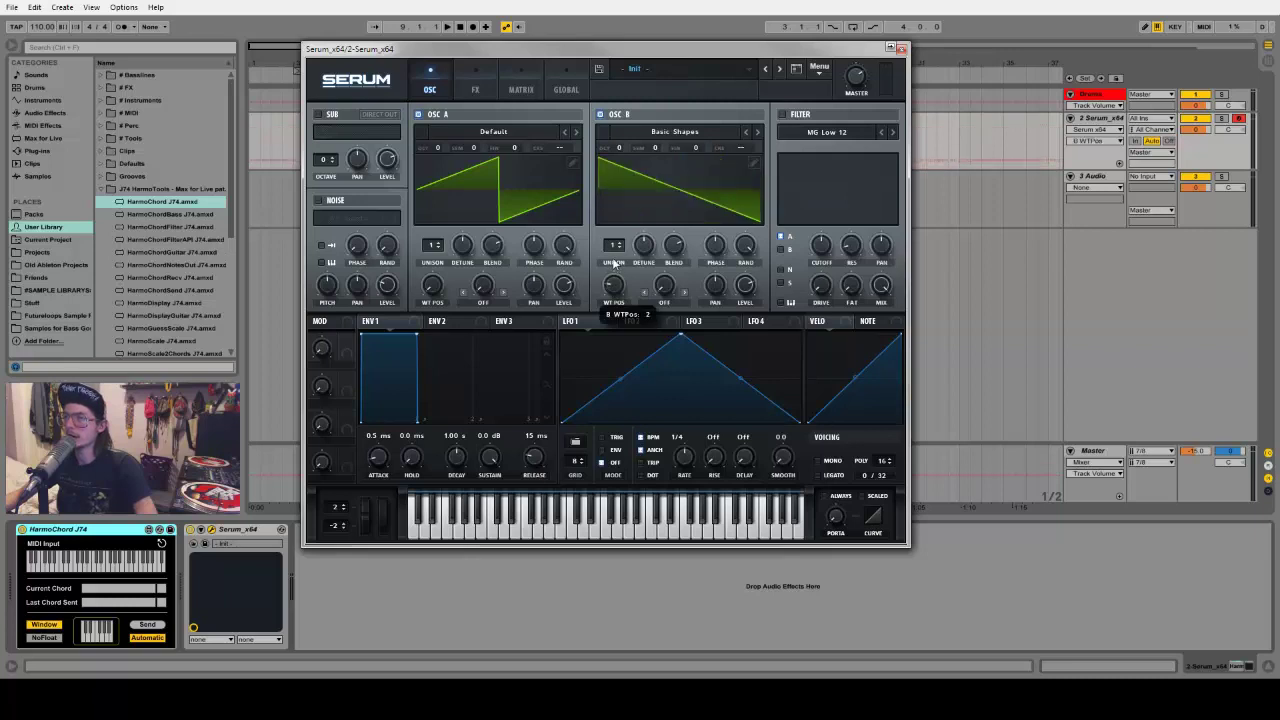
Set unison to 5 voices on oscillators A and B and lower the detune of both
drag(445, 258, 445, 238)
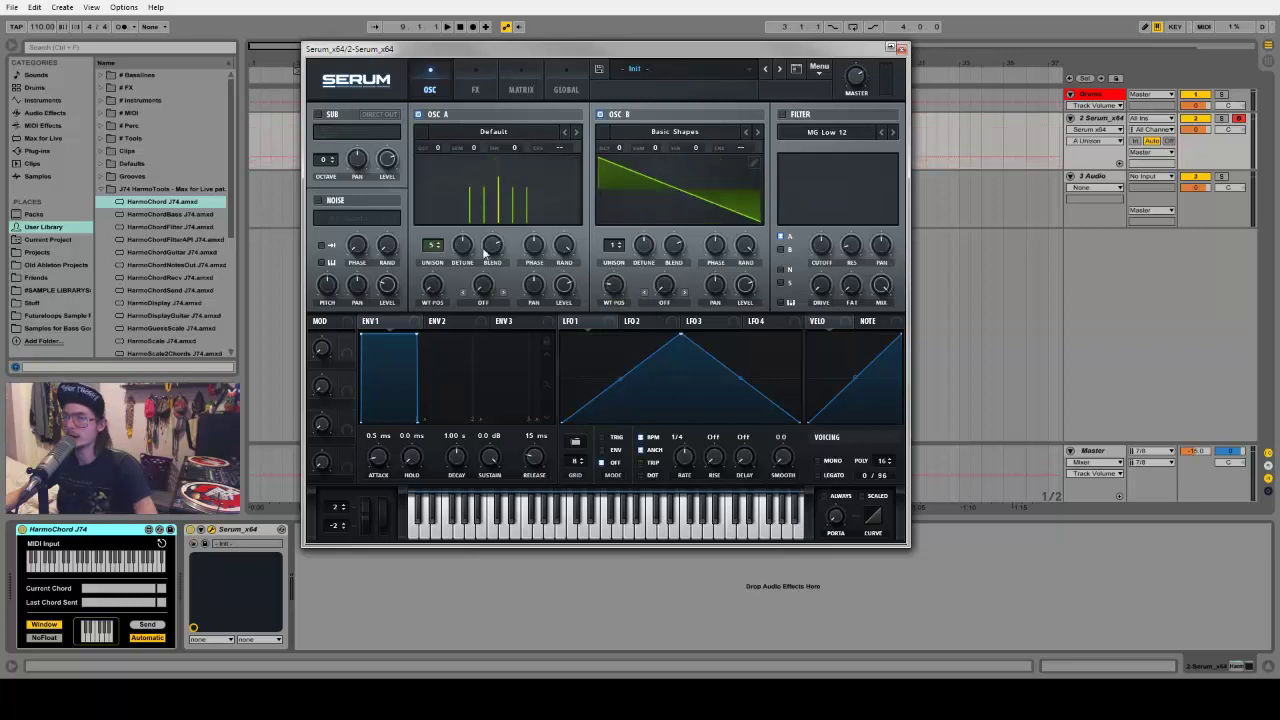
drag(615, 252, 615, 252)
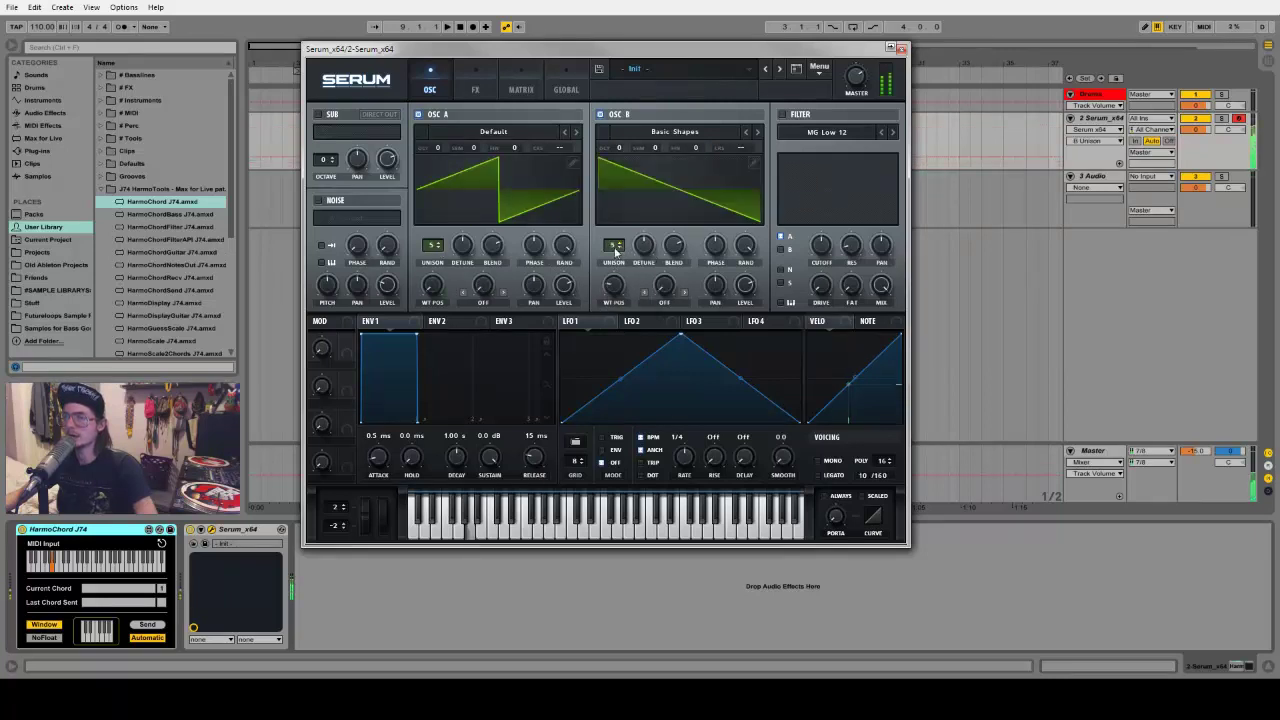
drag(466, 248, 471, 272)
drag(644, 248, 645, 272)
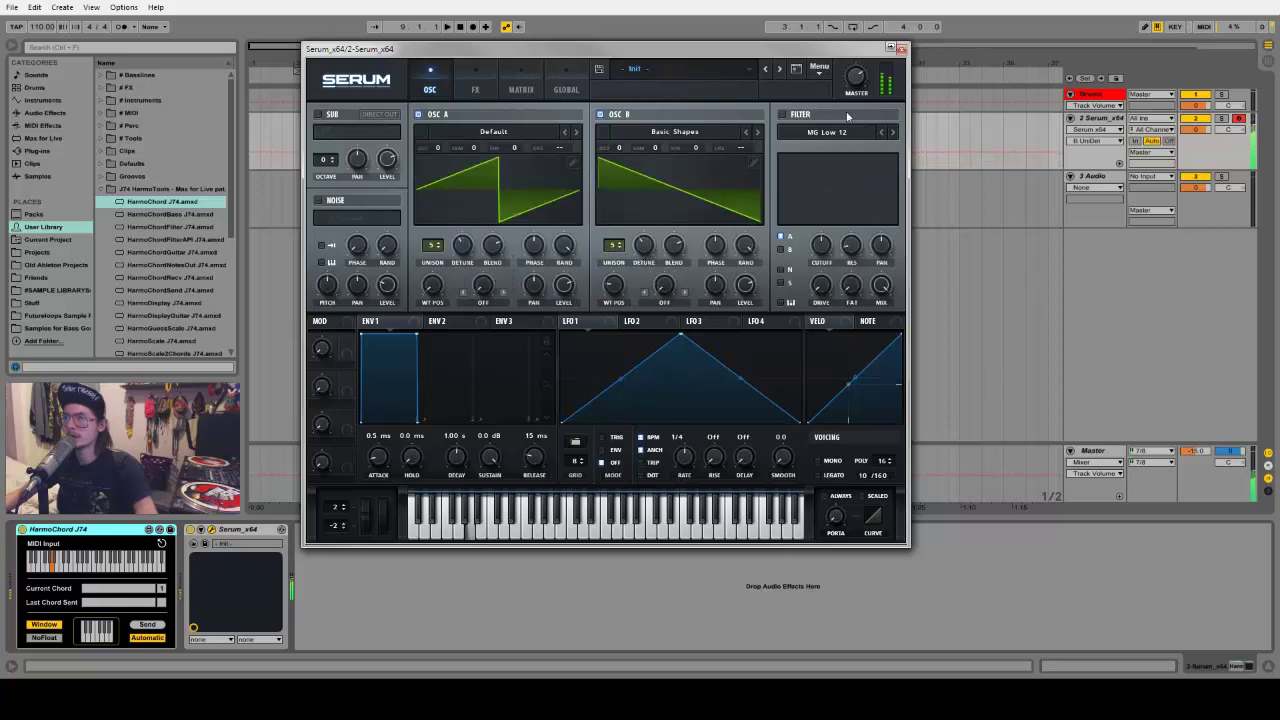
Close the Serum window and add the OTT preset of Multiband Dynamics after Serum in the device chain
click(901, 48)
click(86, 114)
scroll(108, 222, down, 1)
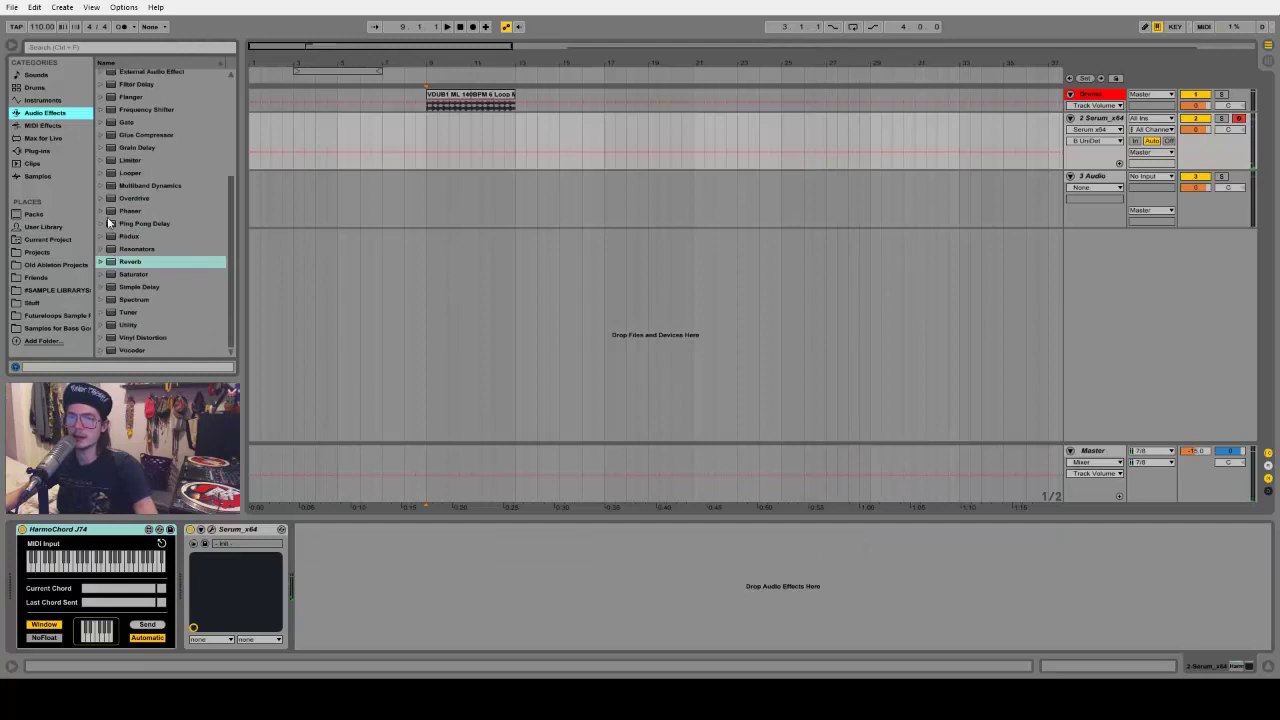
click(101, 187)
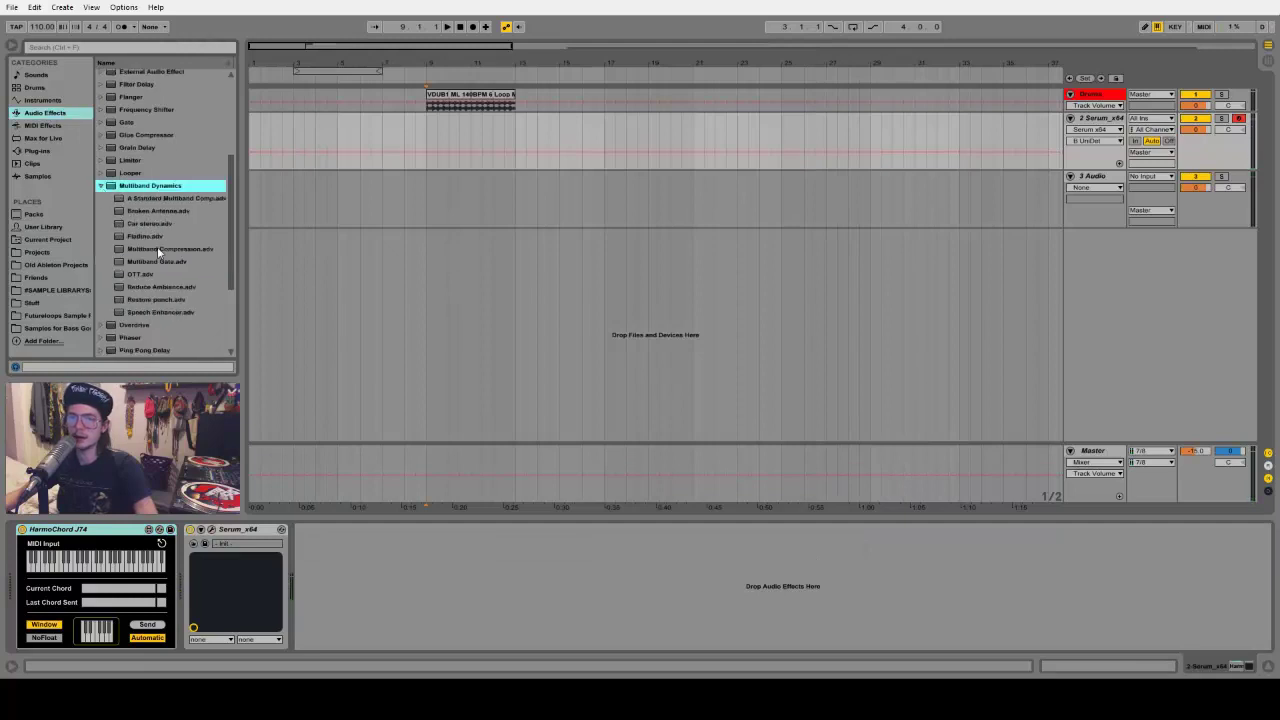
drag(140, 274, 352, 560)
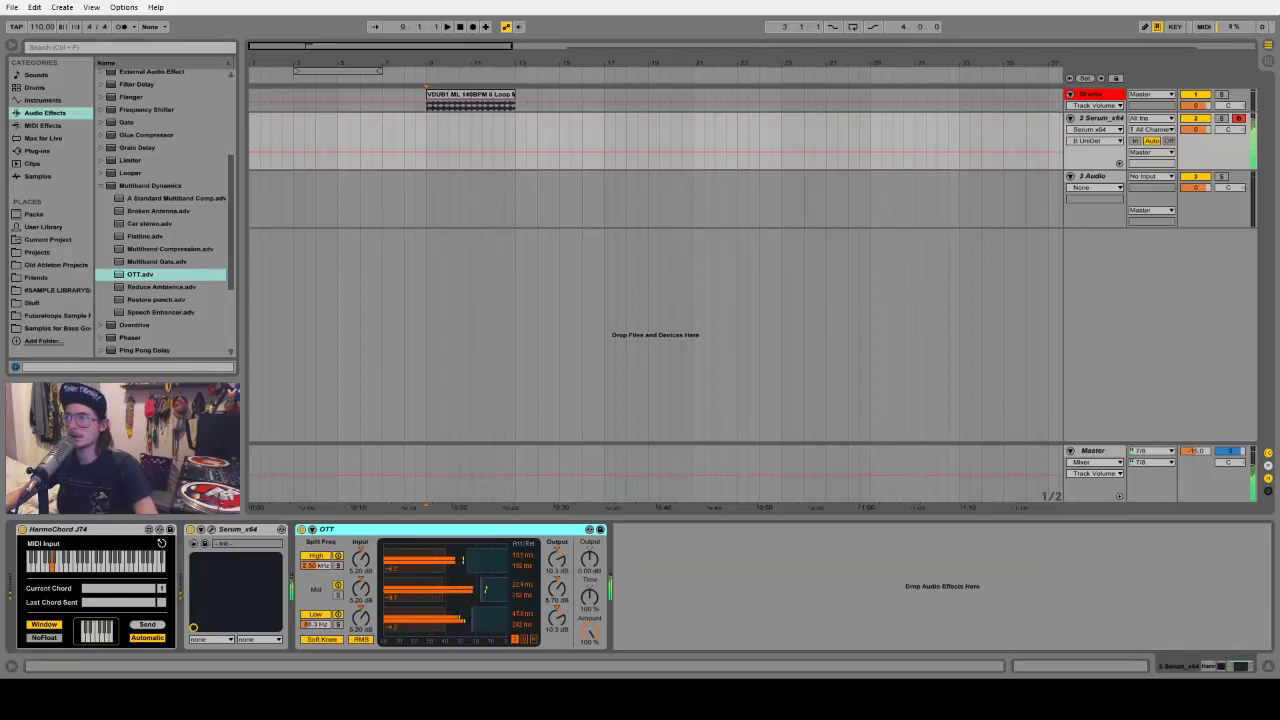
Add a Glue Compressor at the chain's end with a Reverb before it, adjusting the reverb's decay time and setting Dry/Wet to 30%
click(101, 186)
drag(112, 135, 688, 614)
drag(128, 262, 630, 584)
drag(716, 603, 716, 590)
mouse_move(787, 642)
mouse_down()
mouse_move(787, 620)
mouse_move(787, 638)
mouse_up()
drag(918, 630, 922, 635)
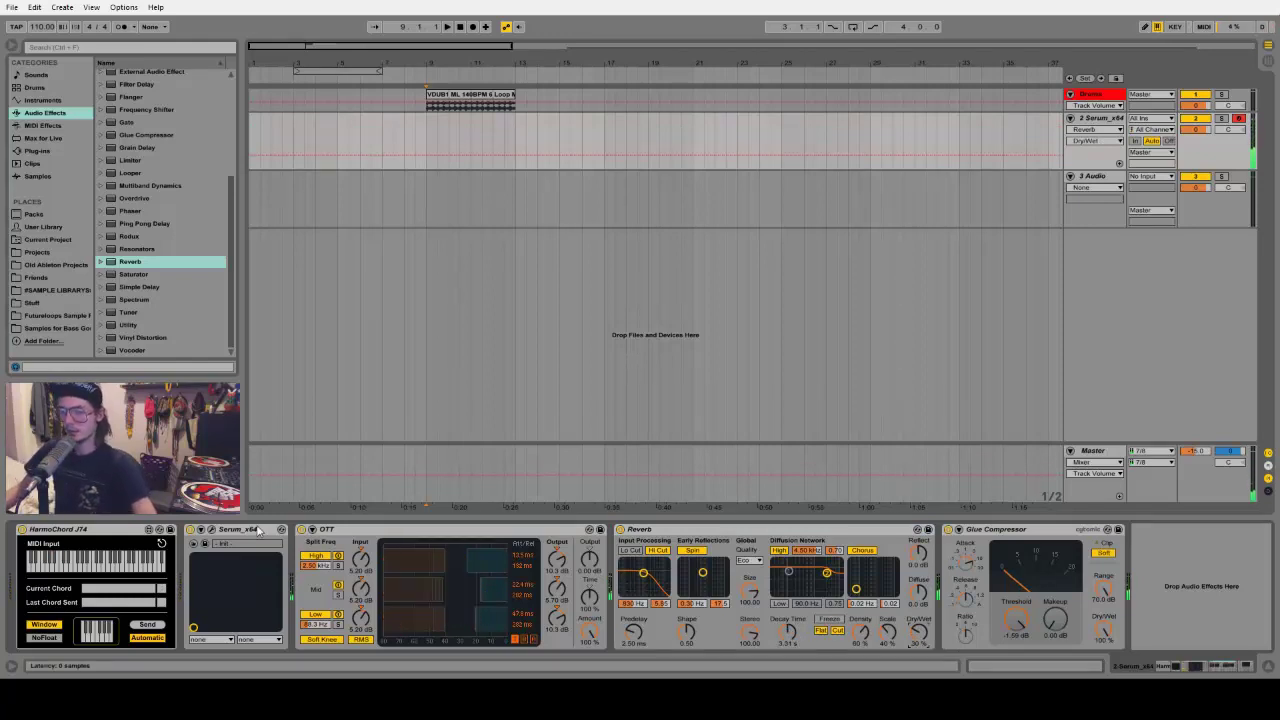
Insert a new MIDI track above the Serum track and put the Chord MIDI effect on it
click(176, 541)
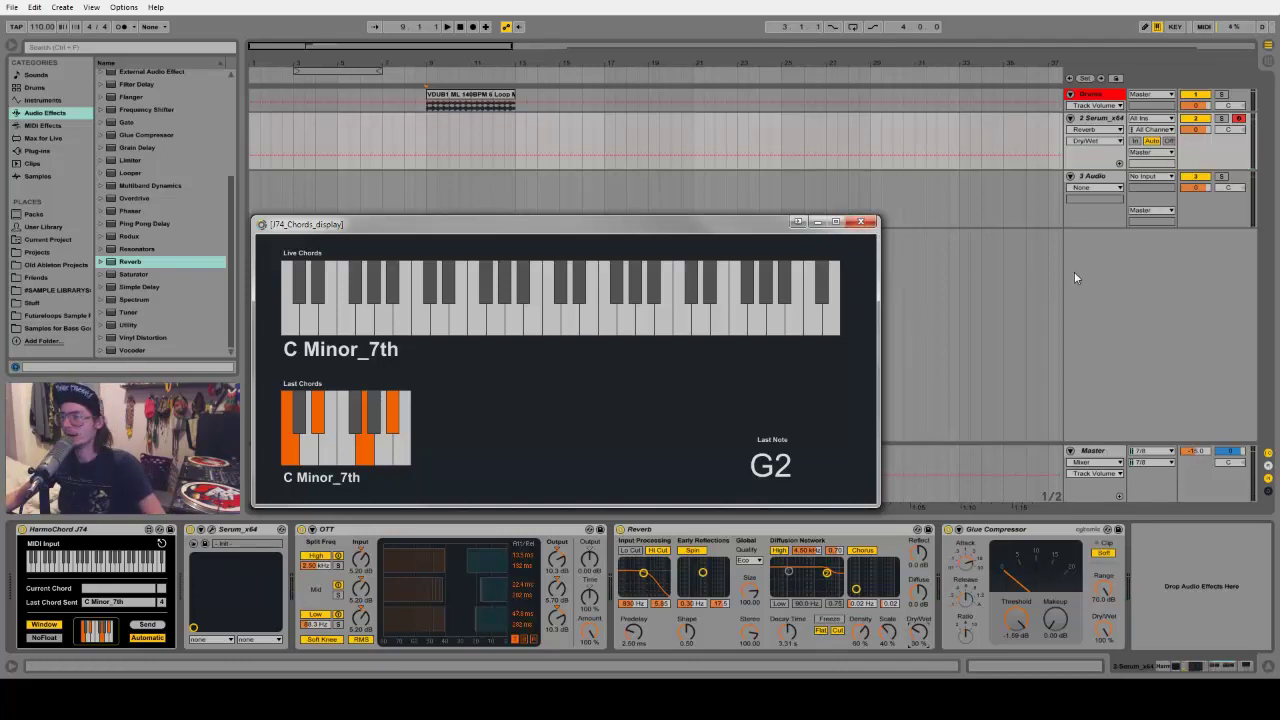
click(1100, 121)
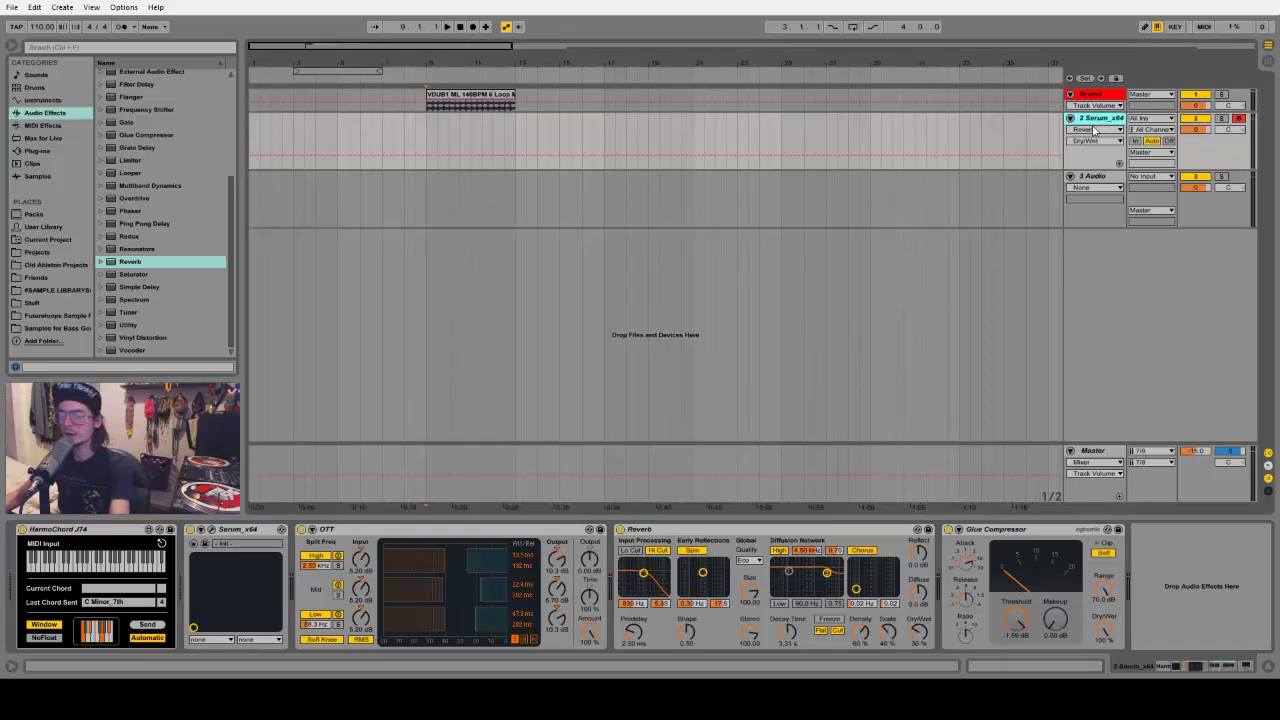
key(ctrl+shift+t)
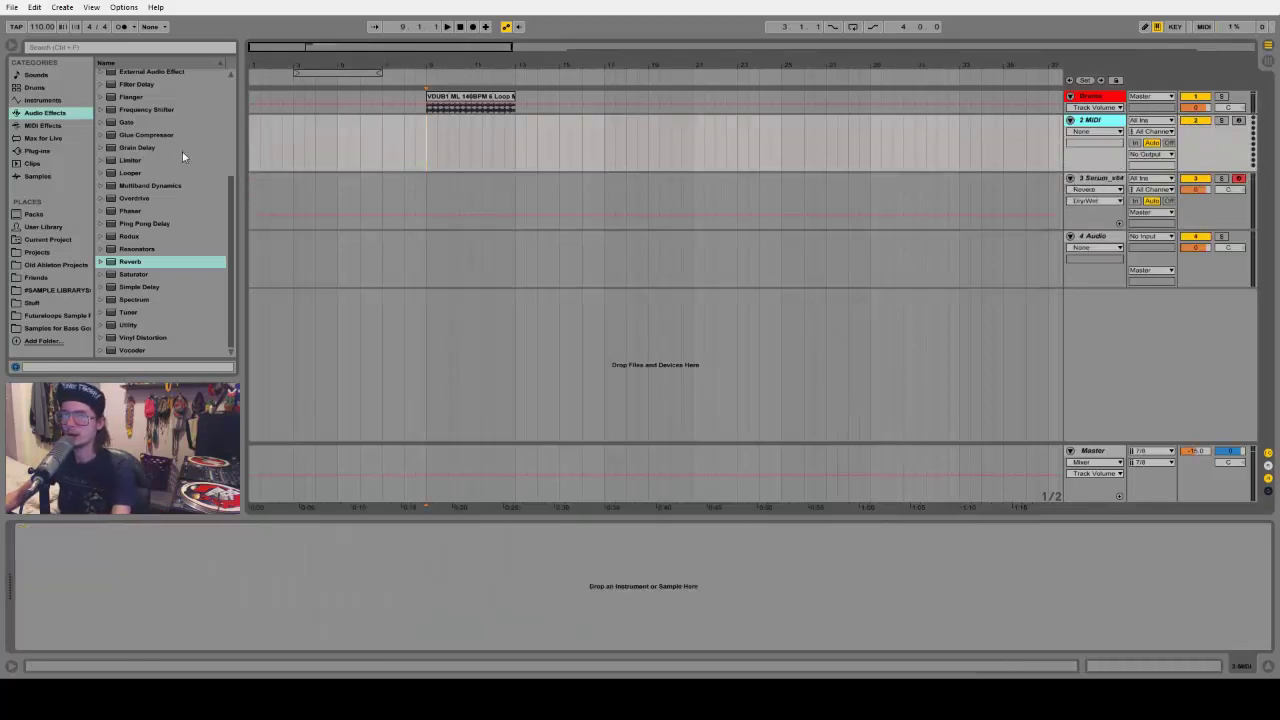
click(42, 125)
drag(138, 88, 302, 129)
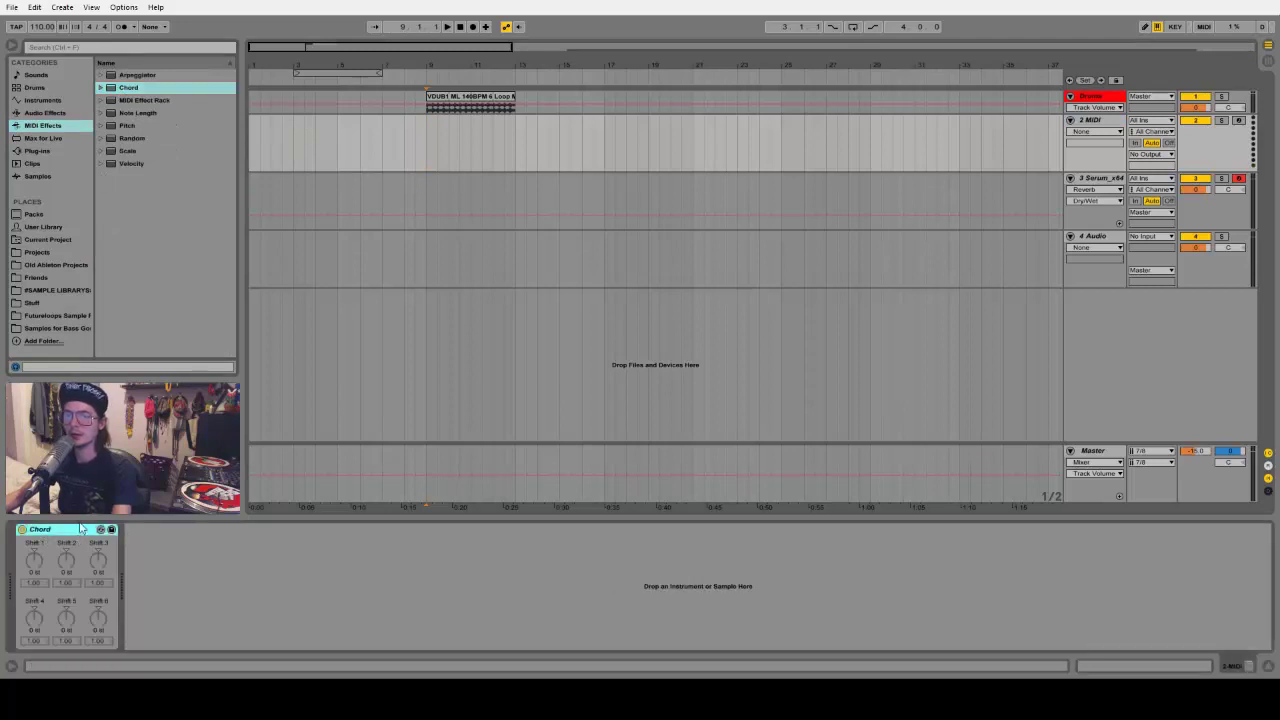
On the new MIDI track, set the Chord effect's Shift 1 to 6 to +7, +10, +14, +15, +19 and -12 st
click(1000, 200)
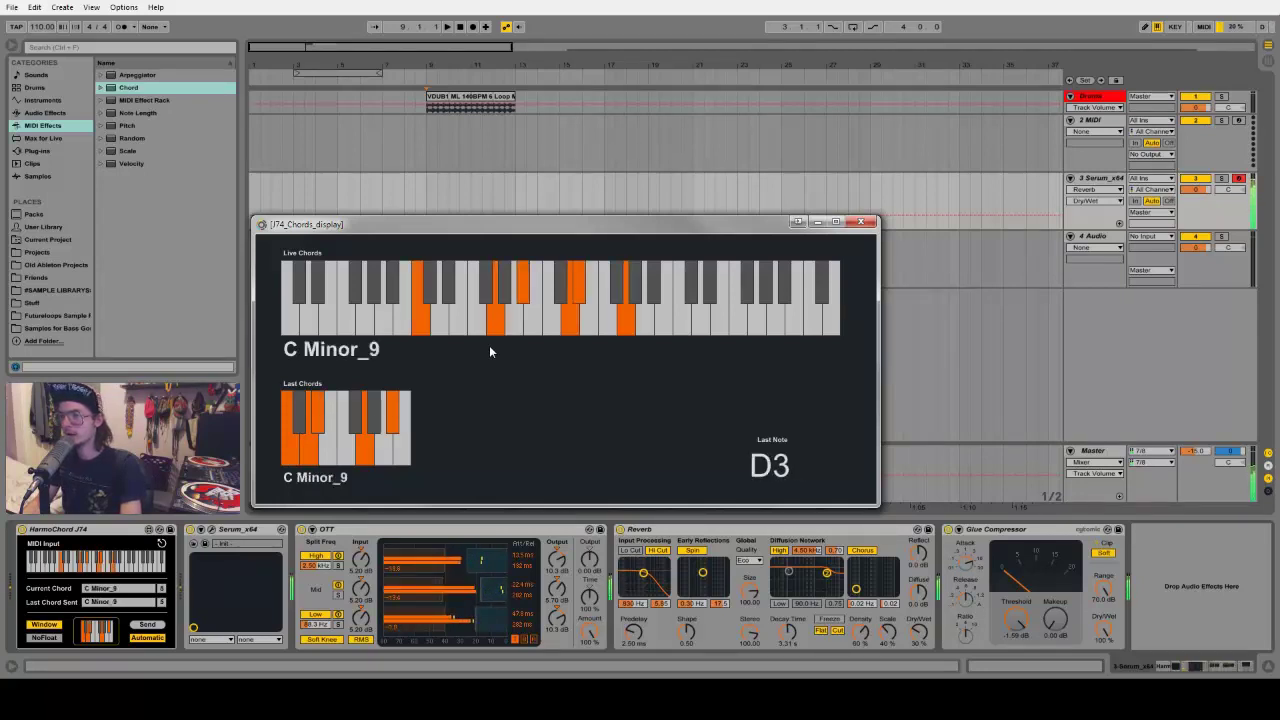
click(1000, 155)
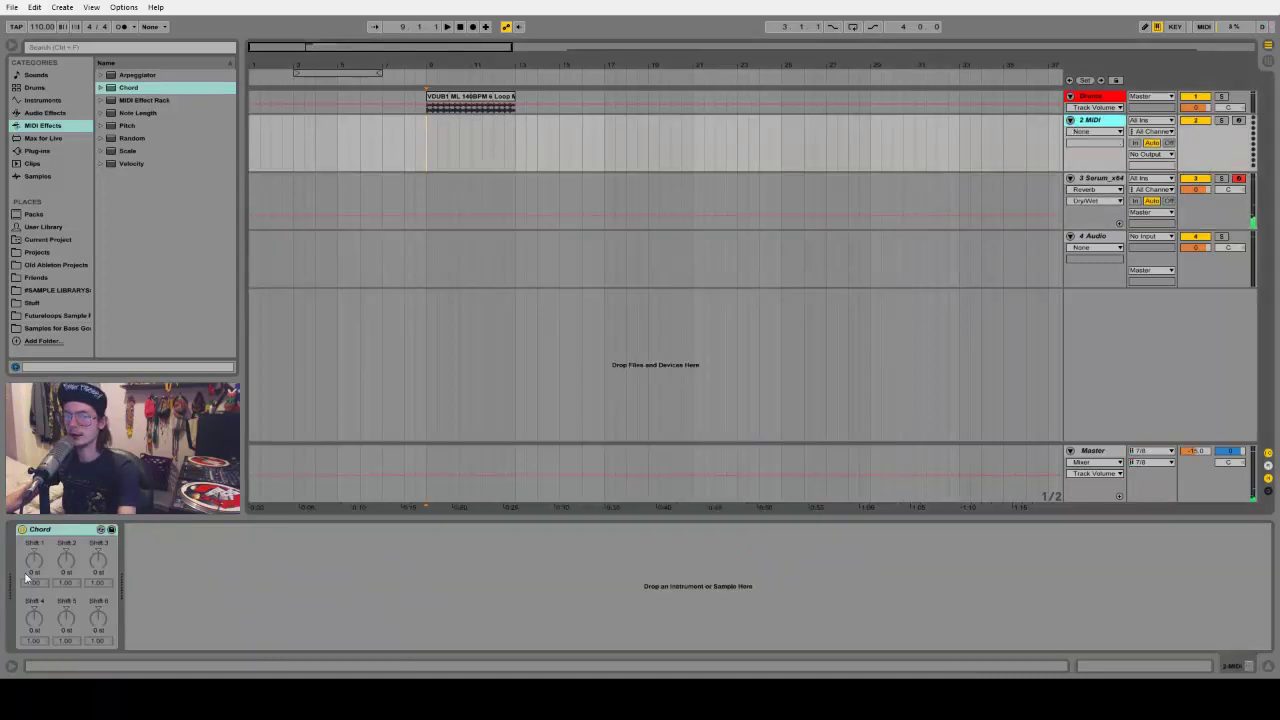
drag(33, 561, 101, 550)
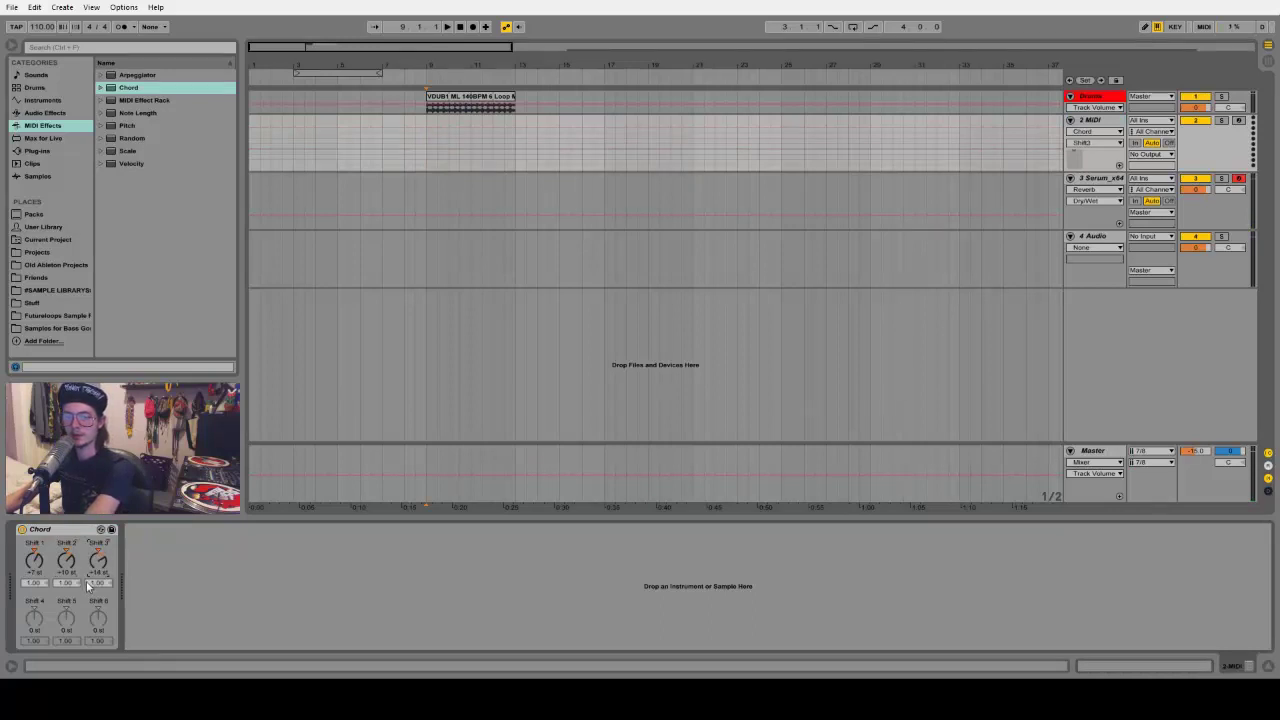
drag(33, 618, 33, 634)
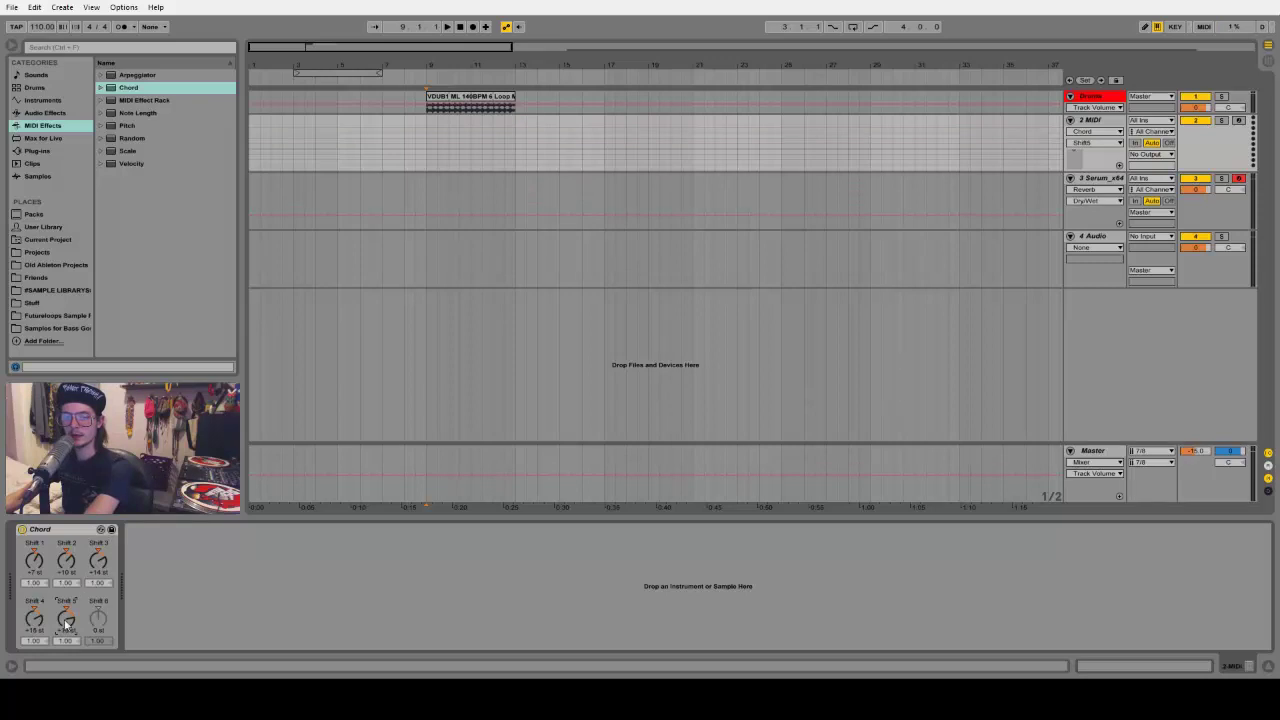
click(98, 618)
click(98, 620)
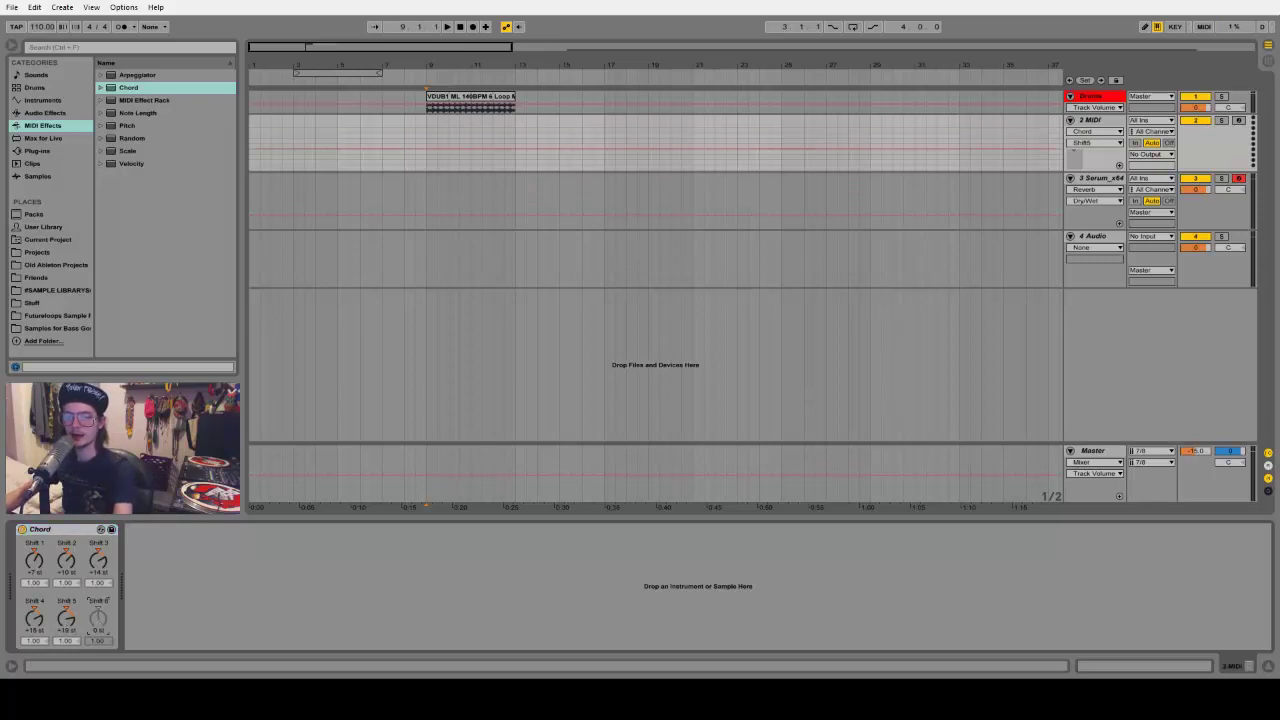
drag(98, 619, 98, 623)
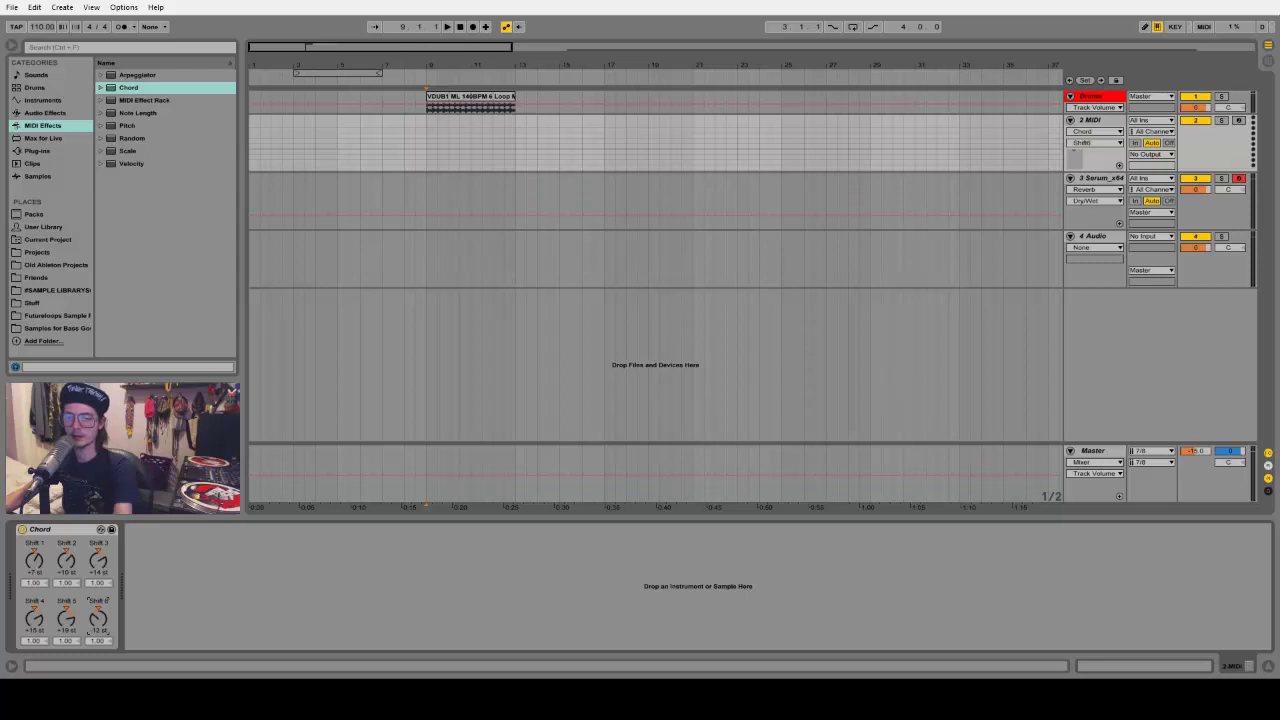
Arm the Chord effect's MIDI track for recording and route its MIDI output to the Serum track
click(1096, 122)
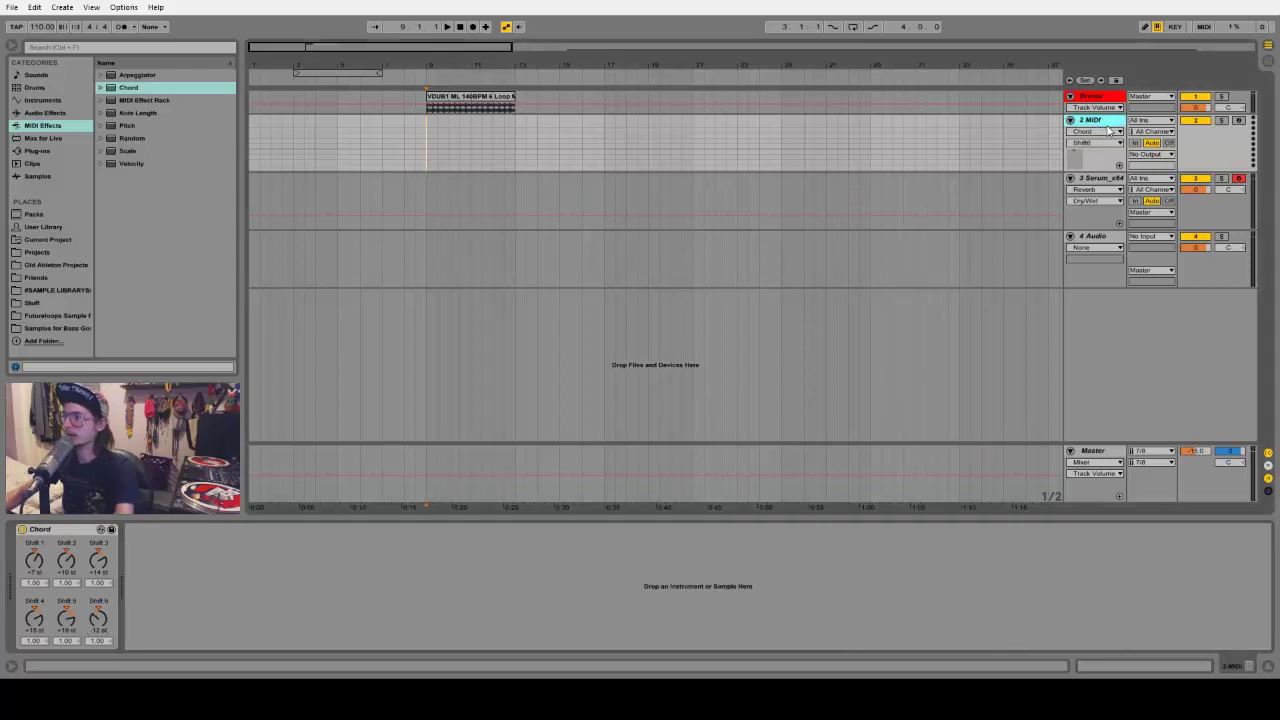
click(1239, 121)
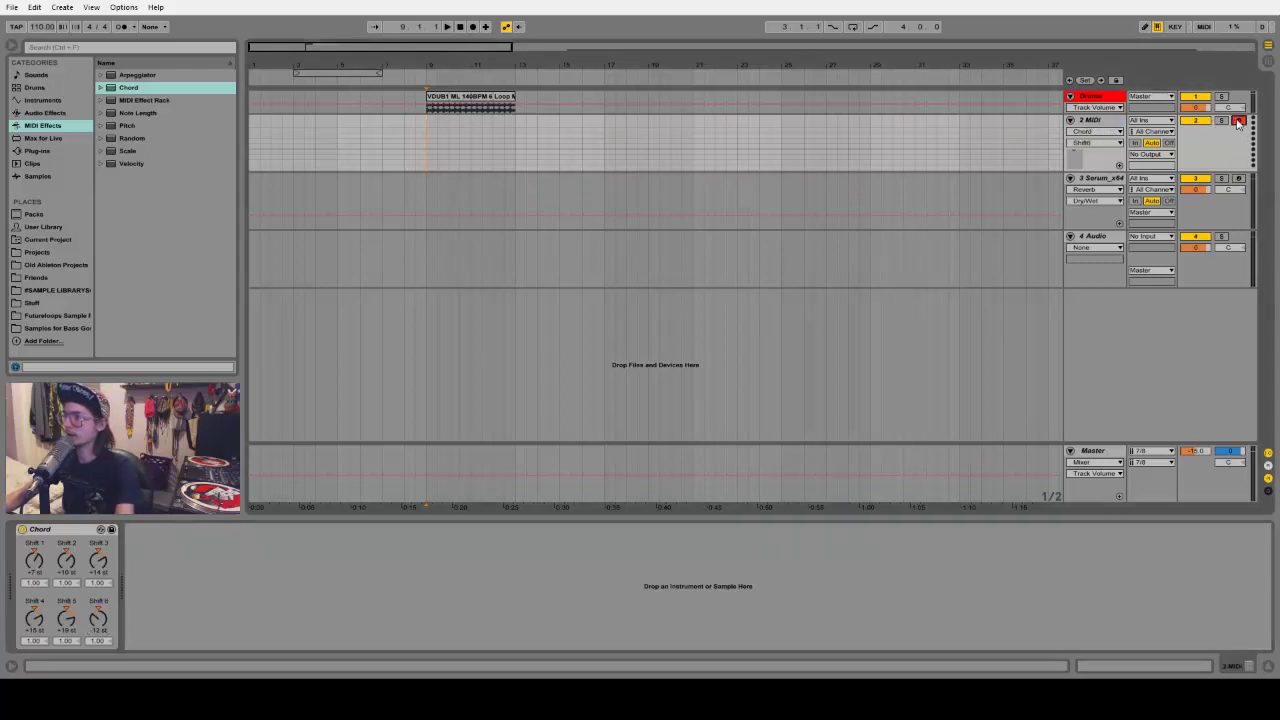
click(1152, 154)
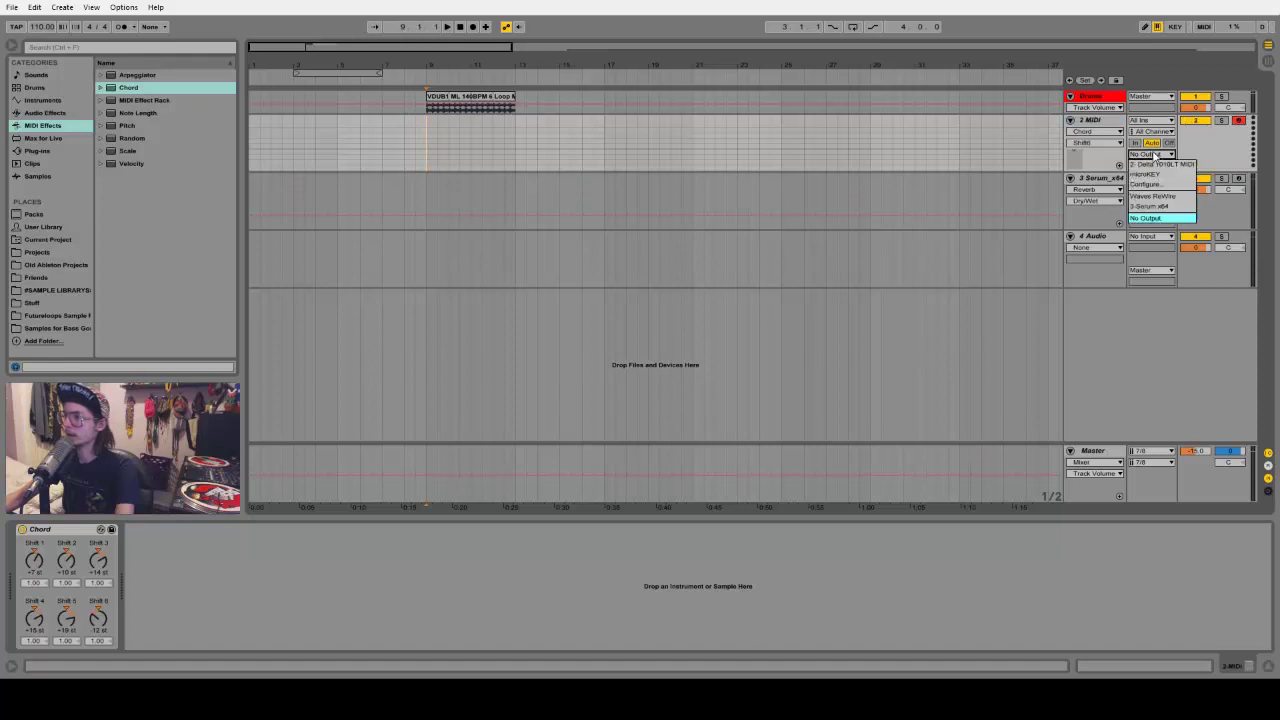
click(1166, 207)
Rename the Serum track to "Chords" and the MIDI track above it to "Play"
right_click(1089, 178)
click(1127, 243)
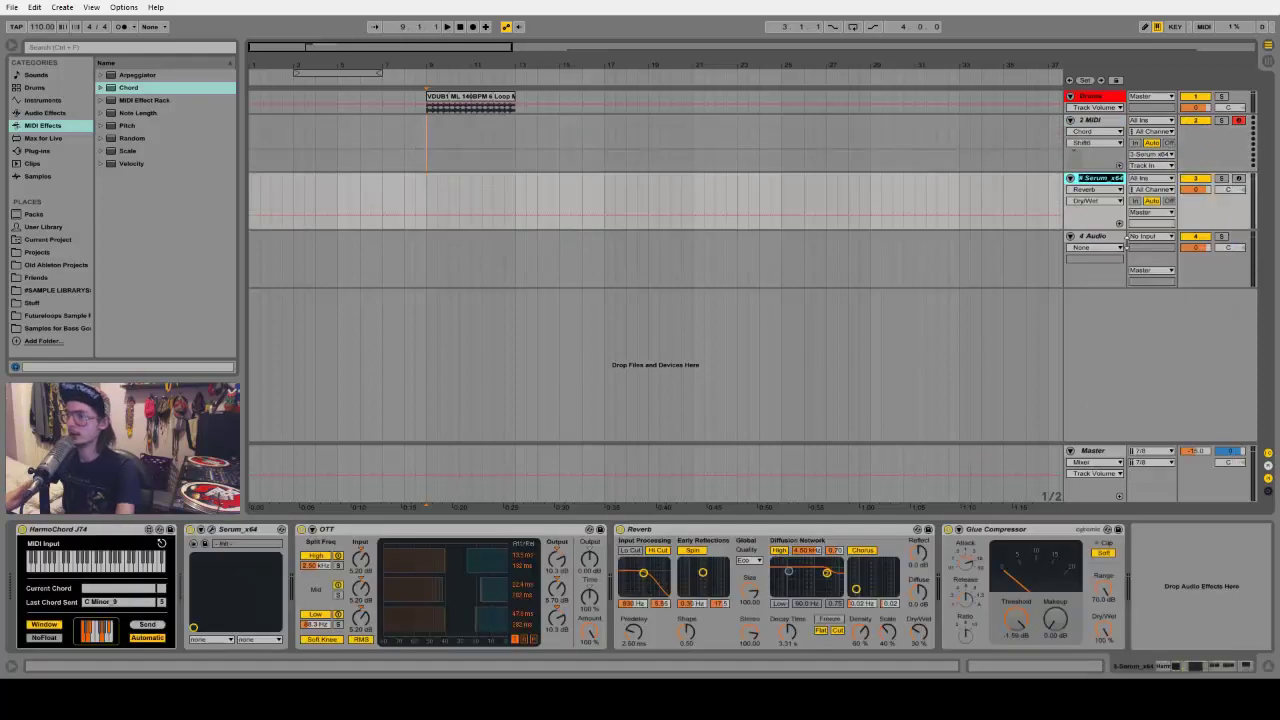
text(Chordes)
key(Return)
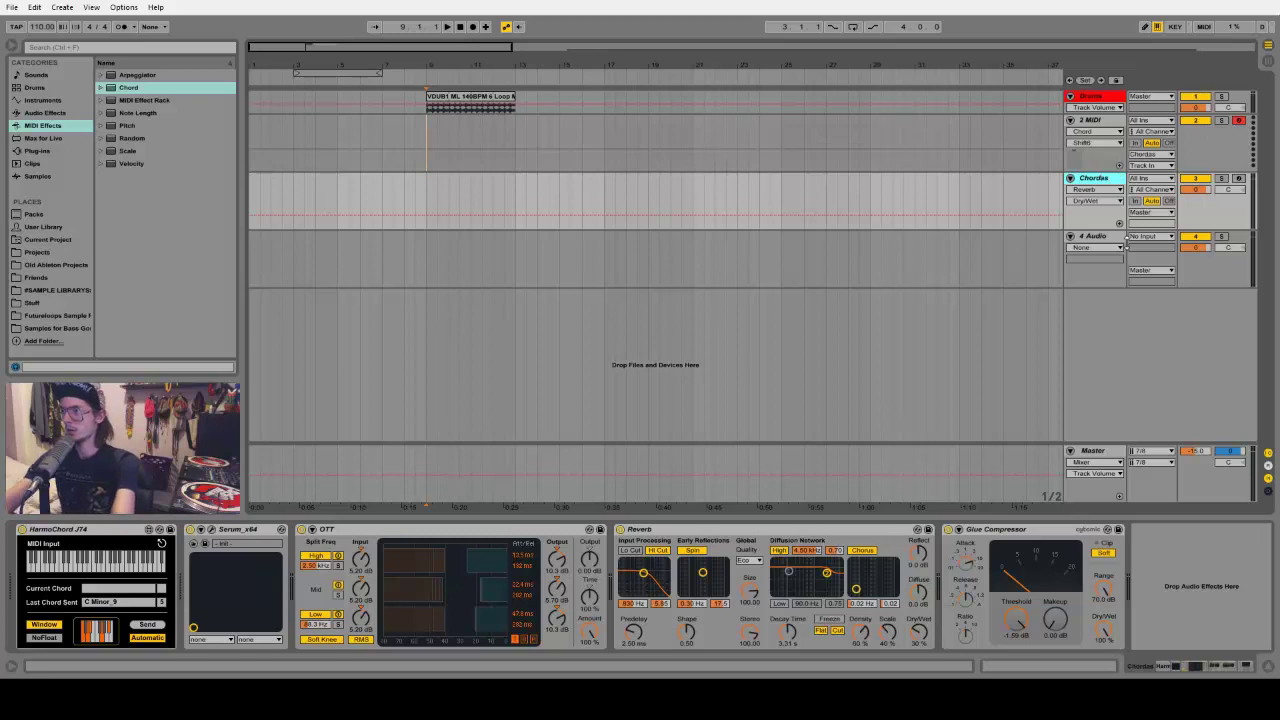
key(ctrl+r)
text(Chord)
key(Return)
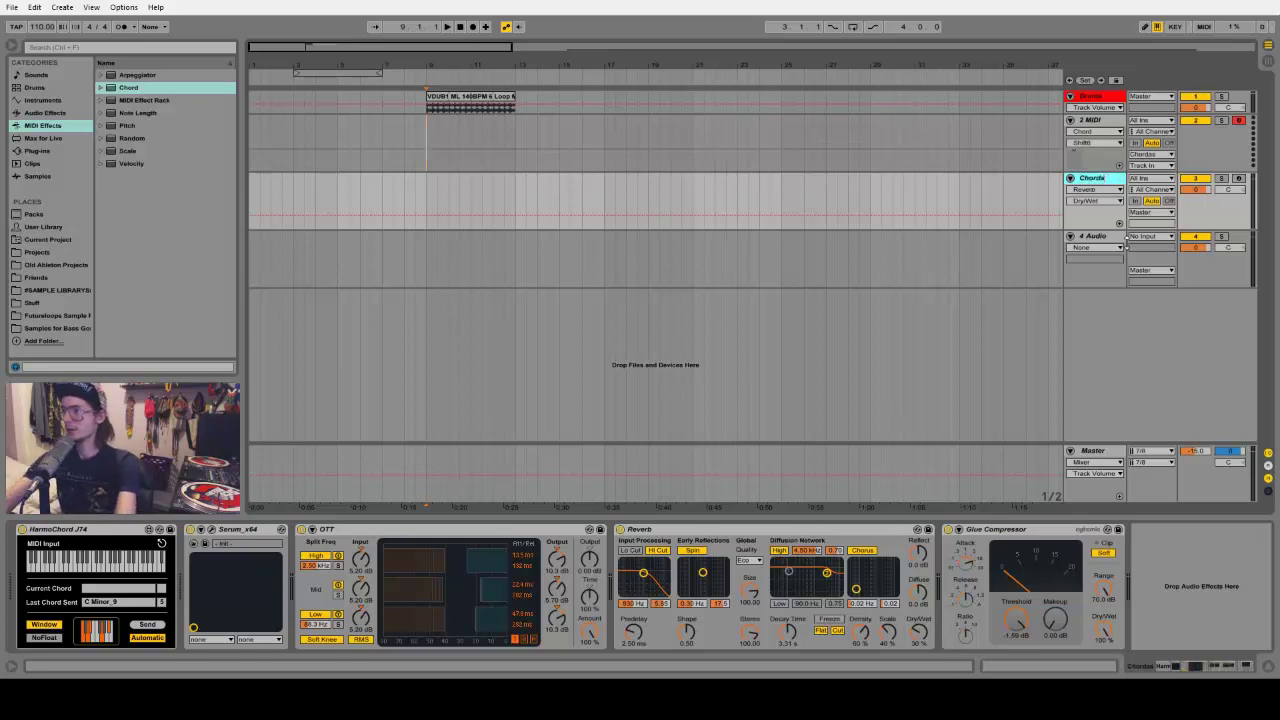
right_click(1093, 122)
click(1137, 190)
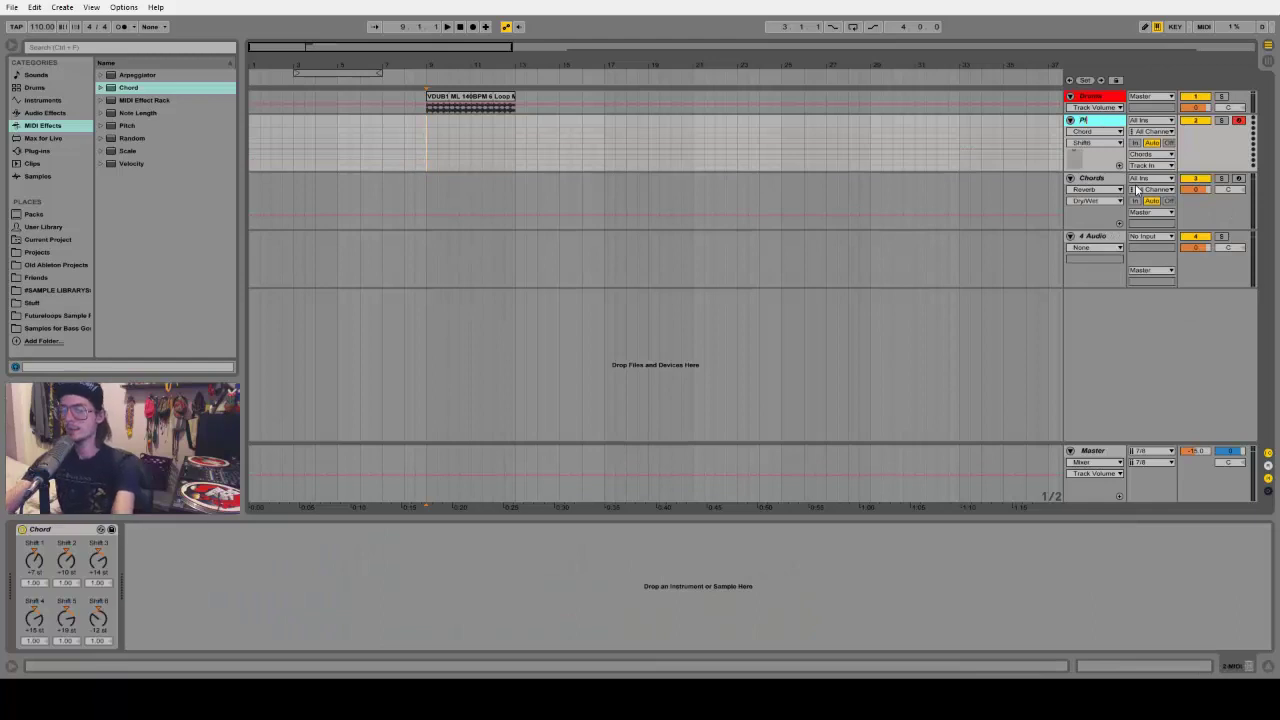
Color the Chords track green and the Play track pink
right_click(1100, 186)
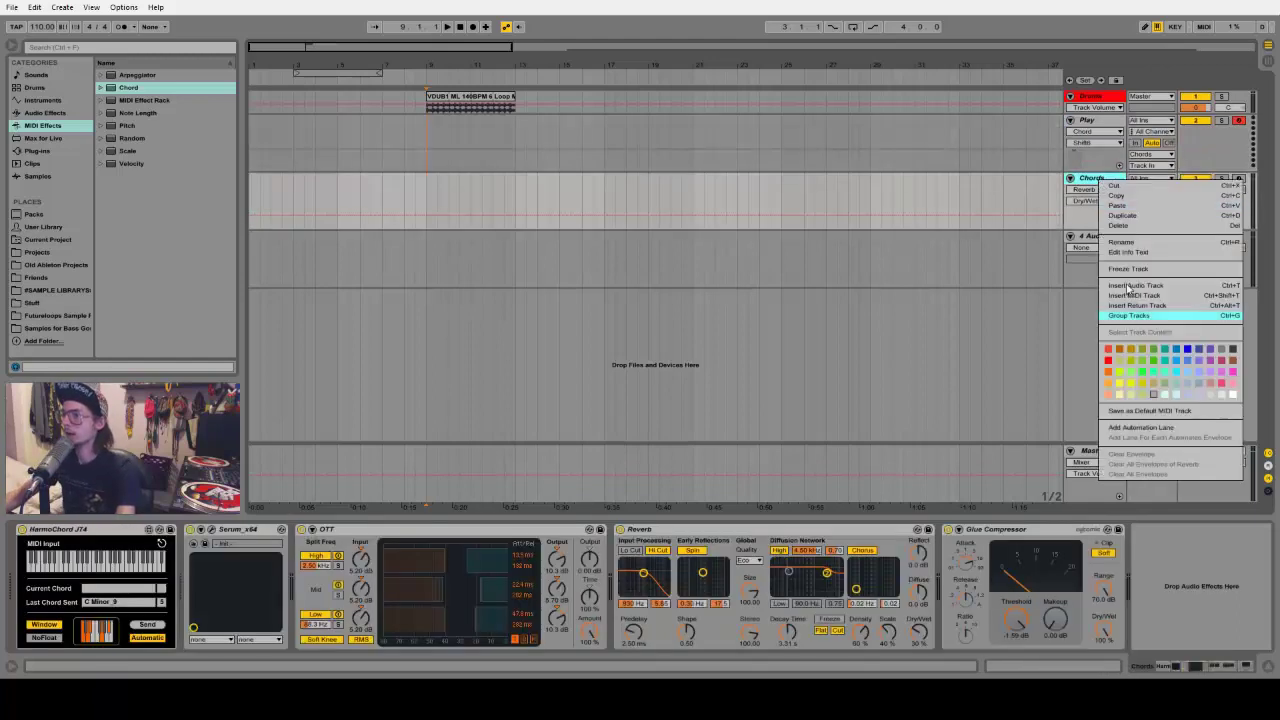
click(1142, 360)
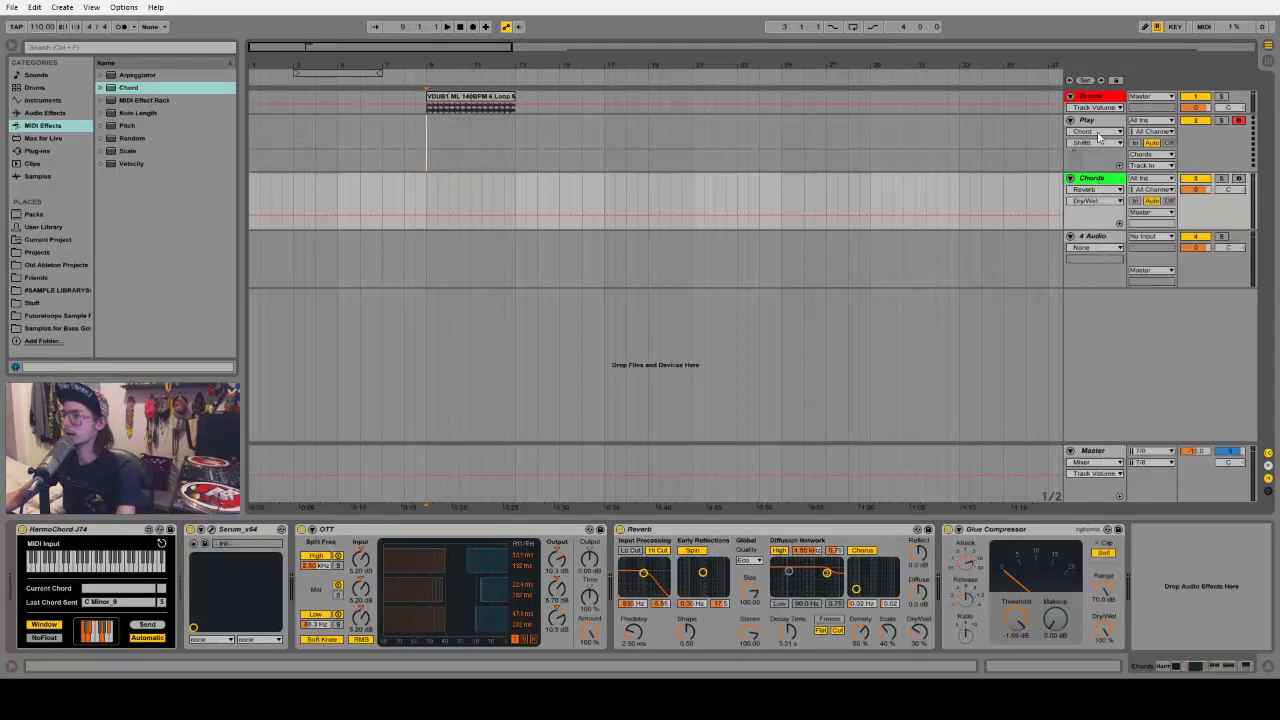
right_click(1095, 122)
click(1230, 330)
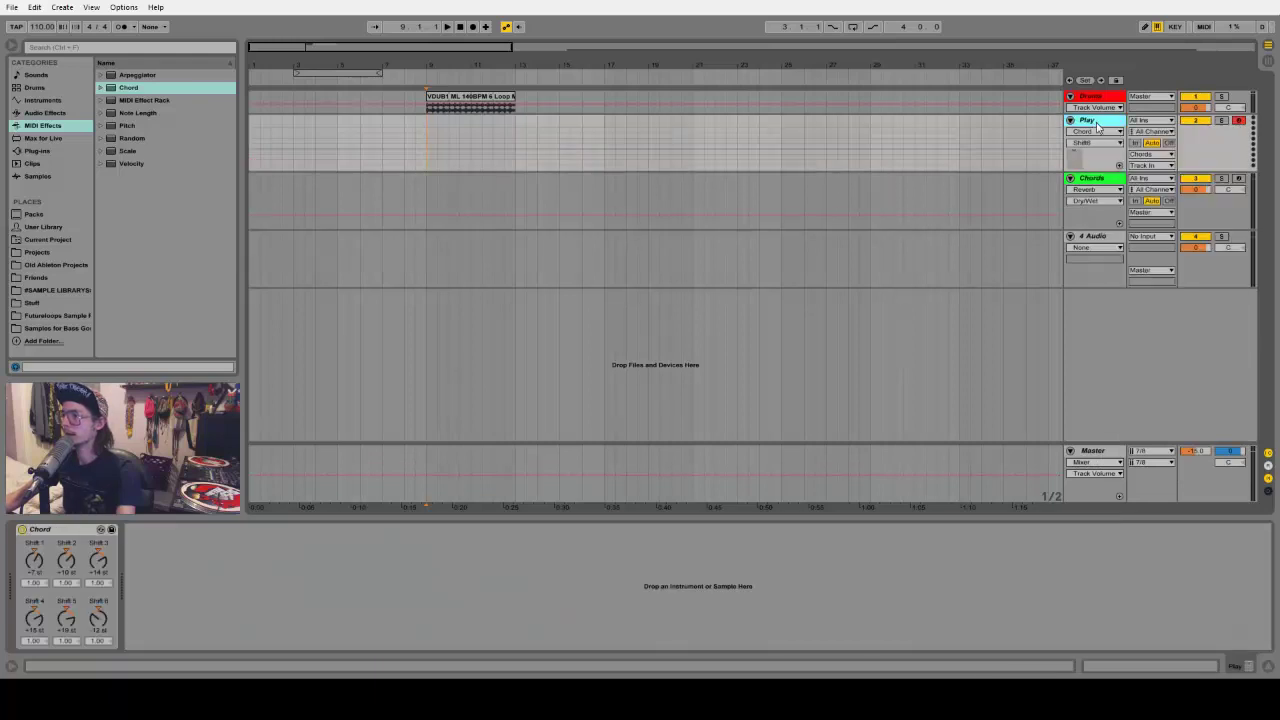
Set the Chords track's input monitoring to In
click(1128, 198)
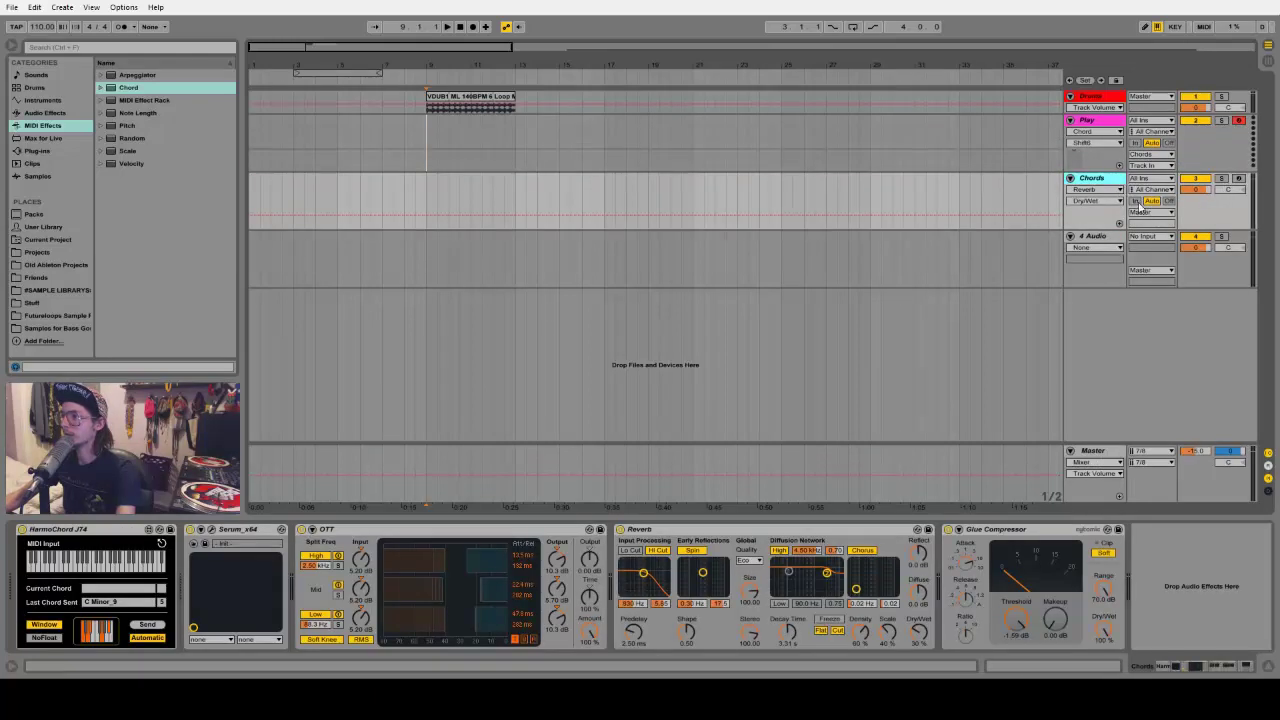
click(1135, 201)
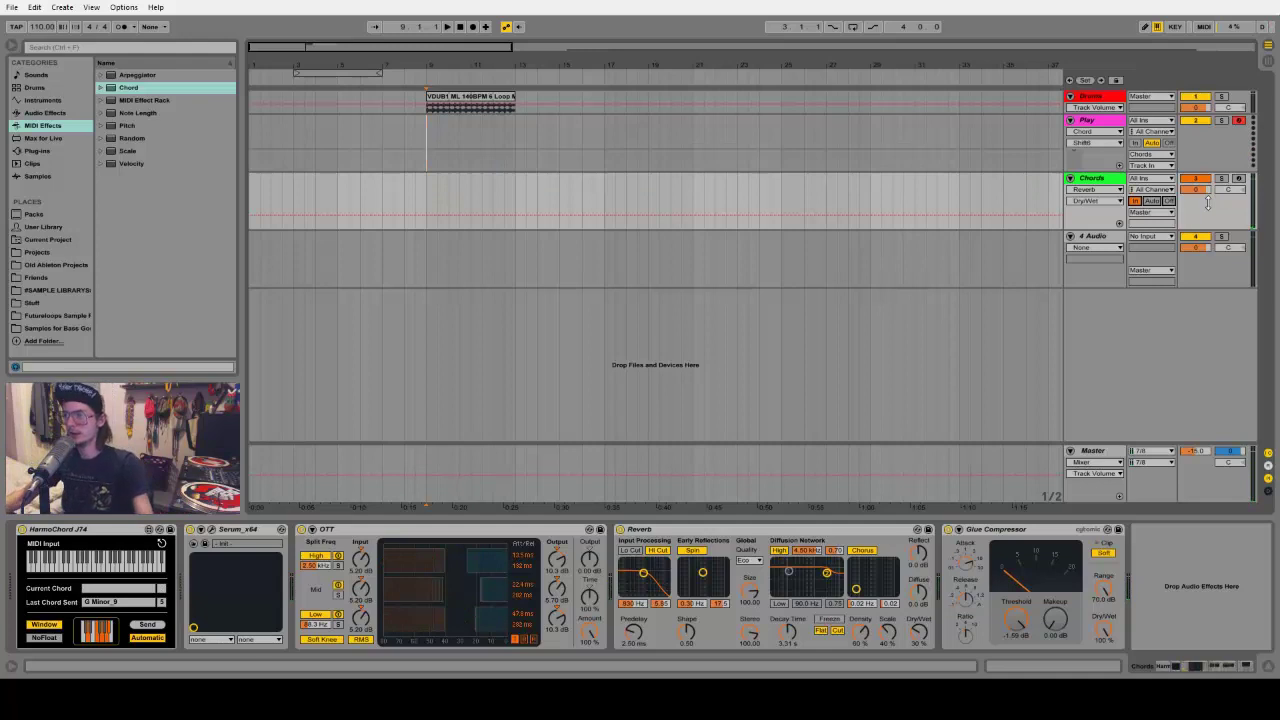
Set the song tempo to 70 BPM and play the drum loop from bar 9
key(plus)
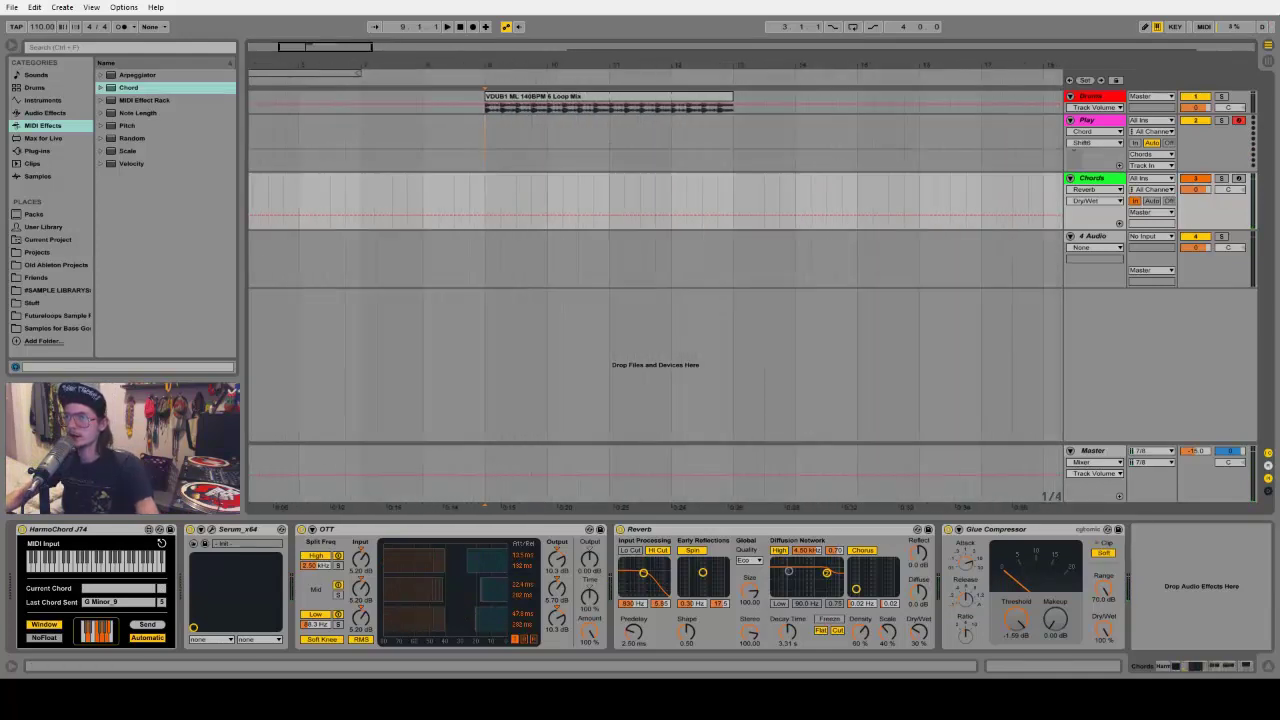
click(517, 112)
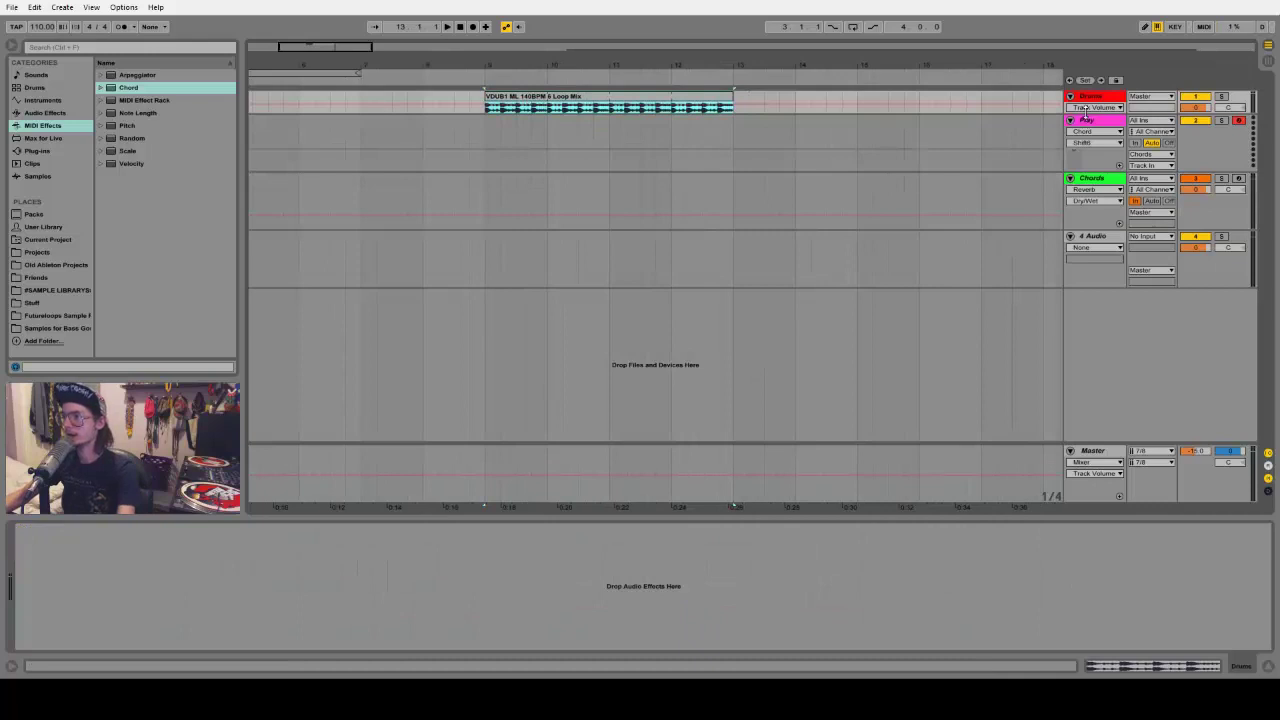
click(42, 27)
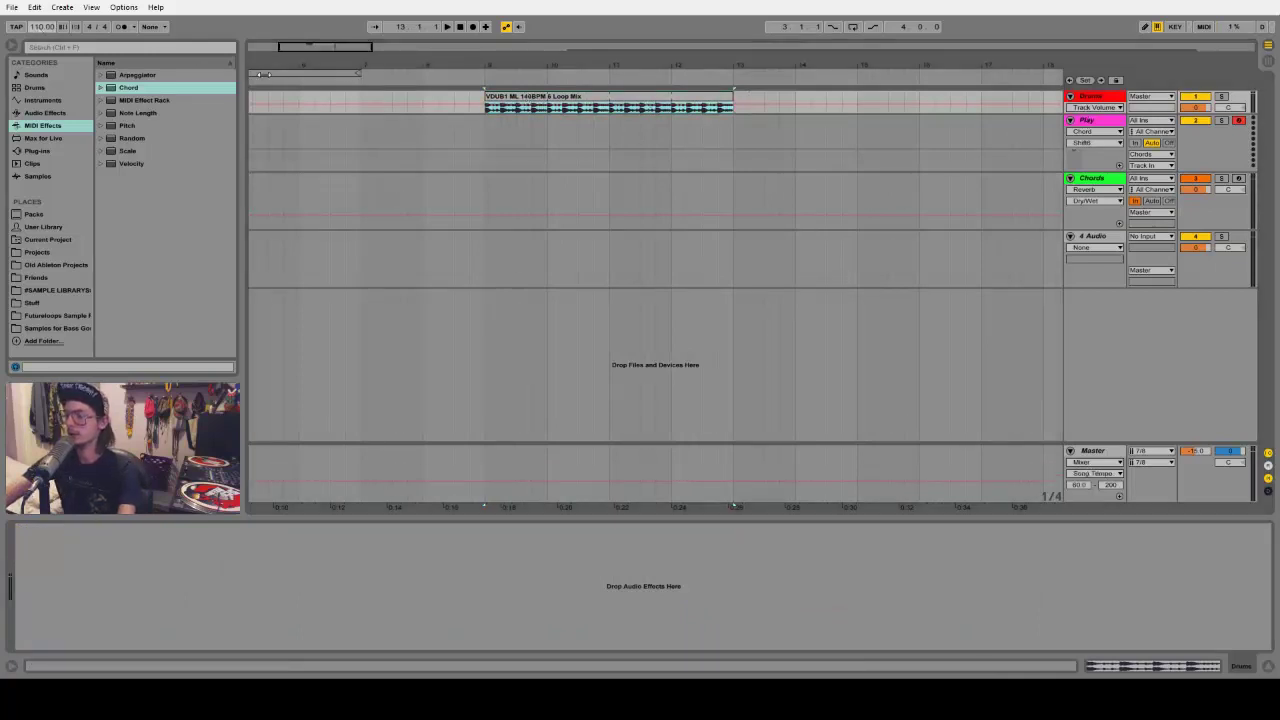
key(Return)
key(space)
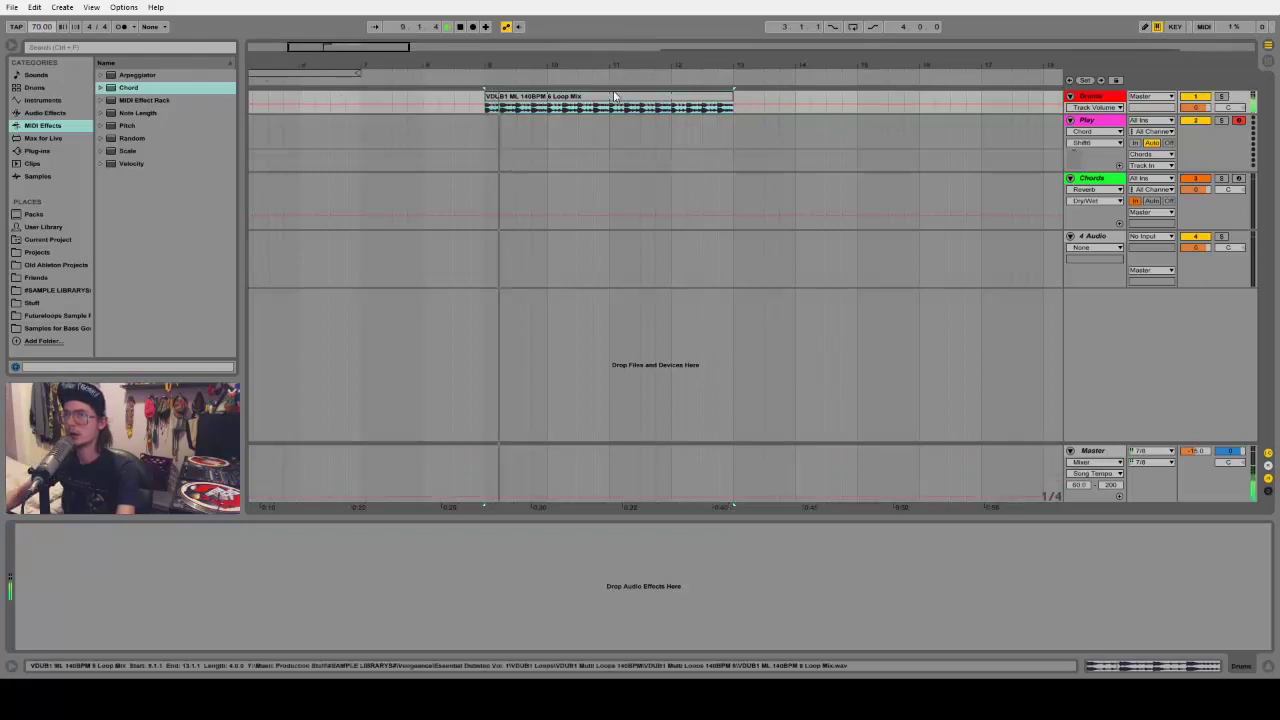
Enlarge the Drums track lane in the arrangement and stop the loop playback
scroll(893, 121, up, 3)
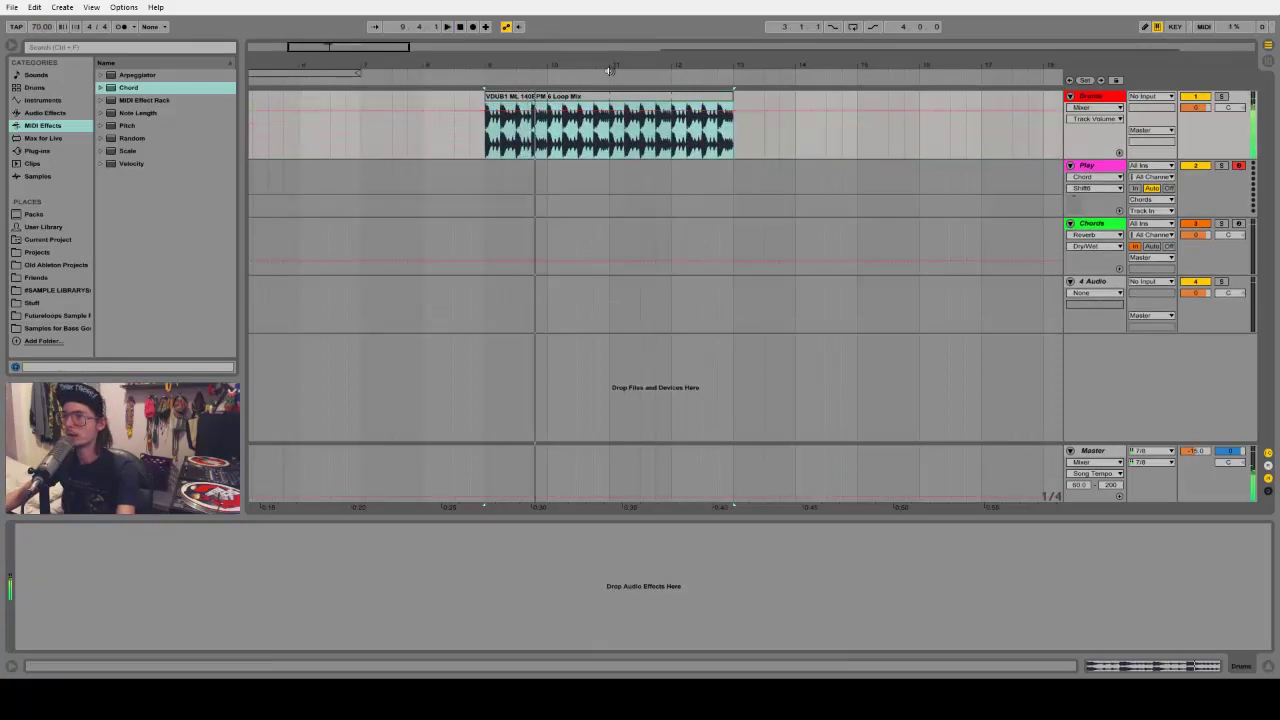
click(604, 143)
key(space)
Record a one-finger chord part onto the Play track from bar 9 to bar 13, over the drum loop
click(493, 185)
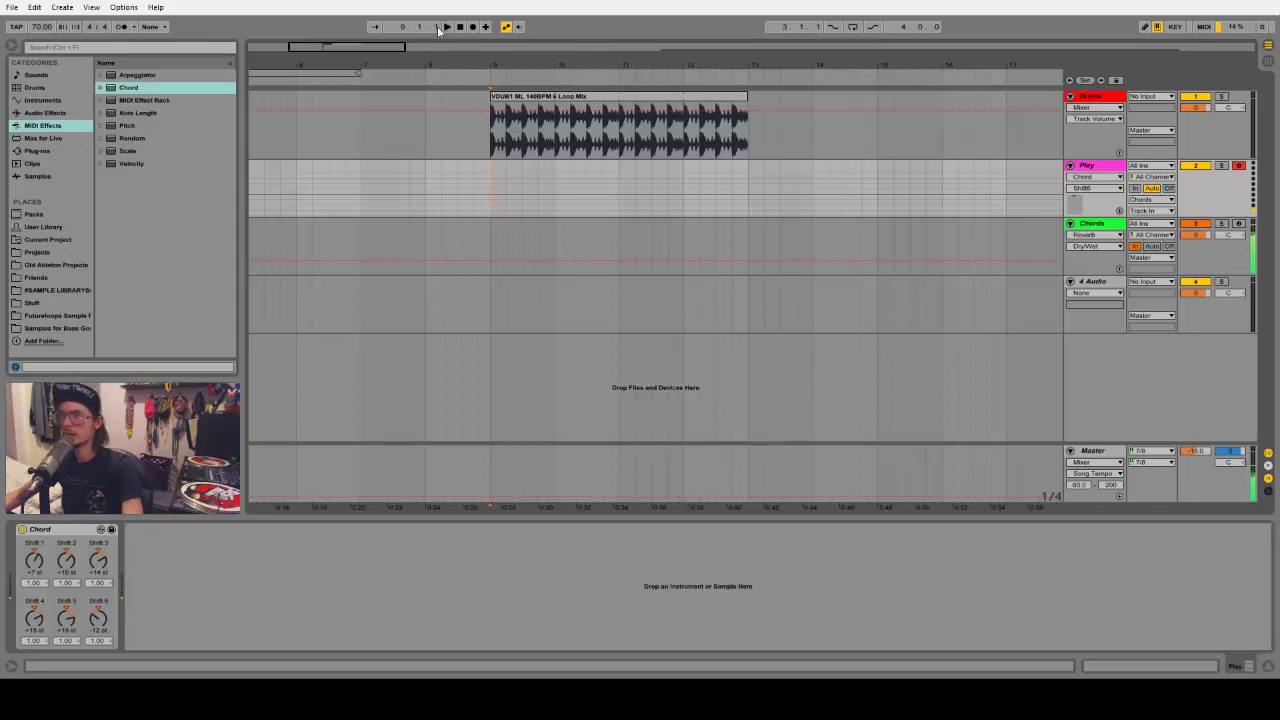
click(474, 27)
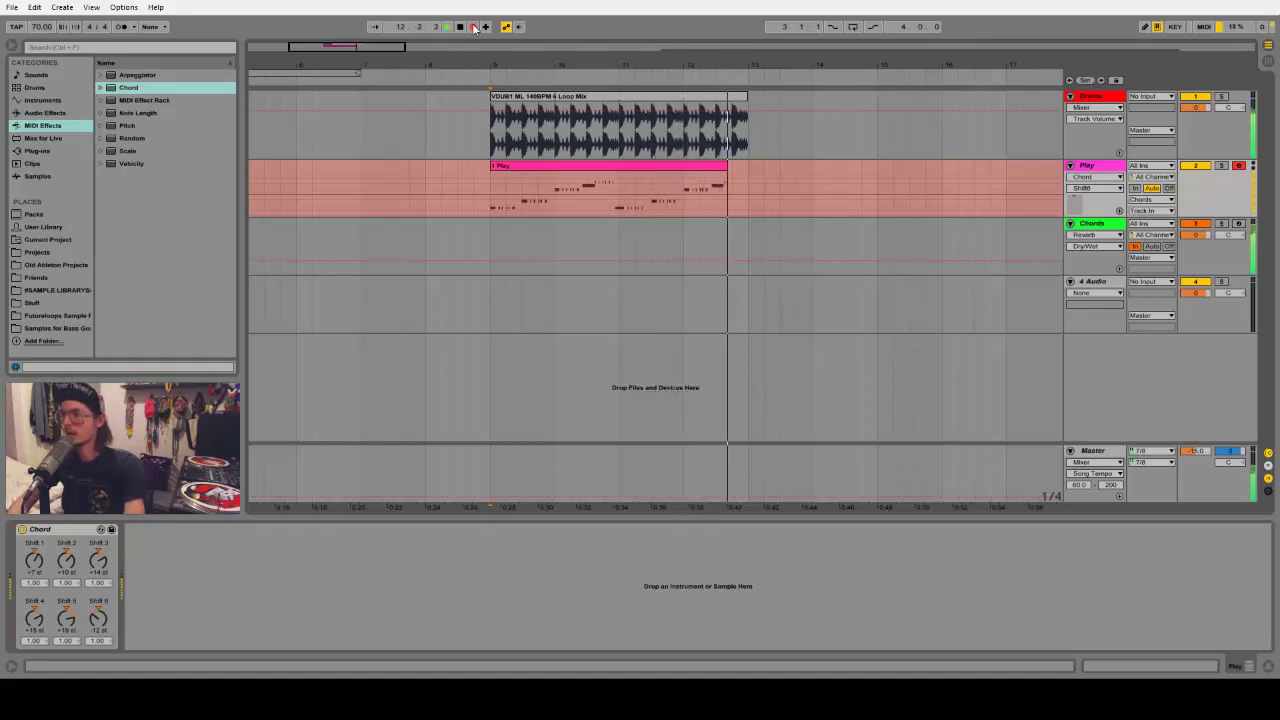
click(474, 28)
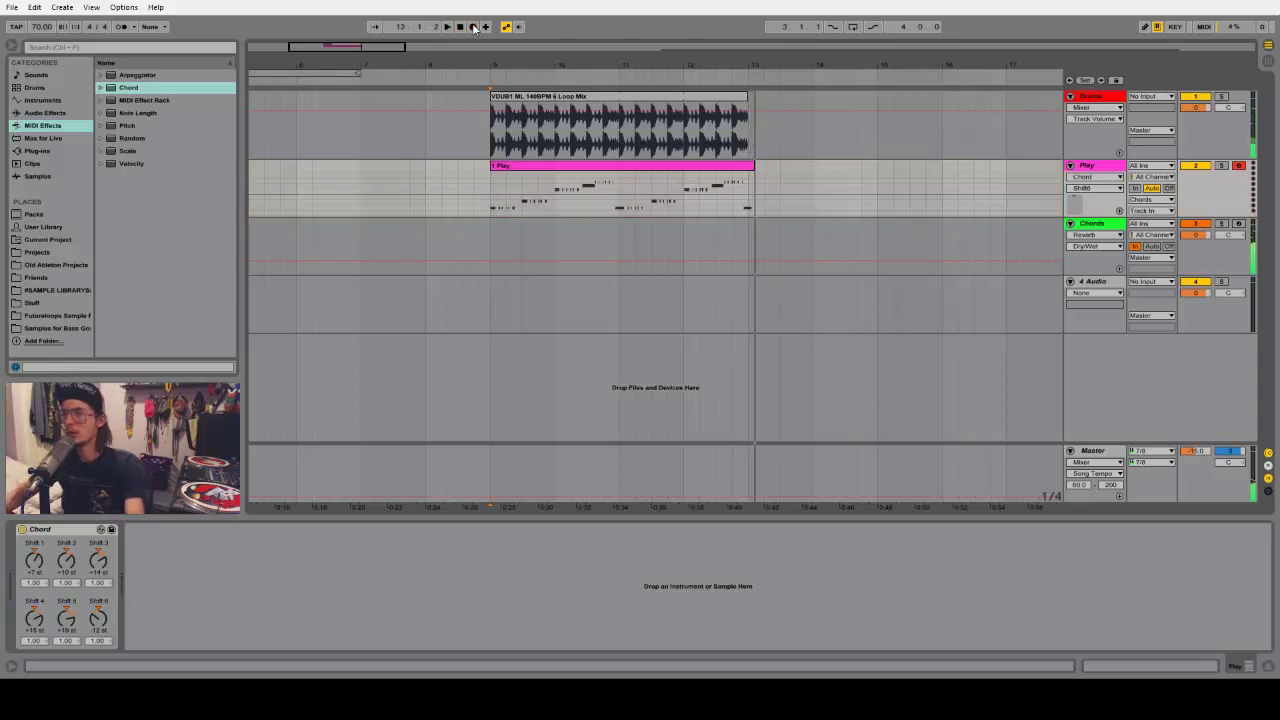
Listen to the start of the GEOTHEORY-Futuristic Love reference clip on the 4 Audio track at bar 45, then stop it
drag(491, 58, 491, 10)
click(785, 284)
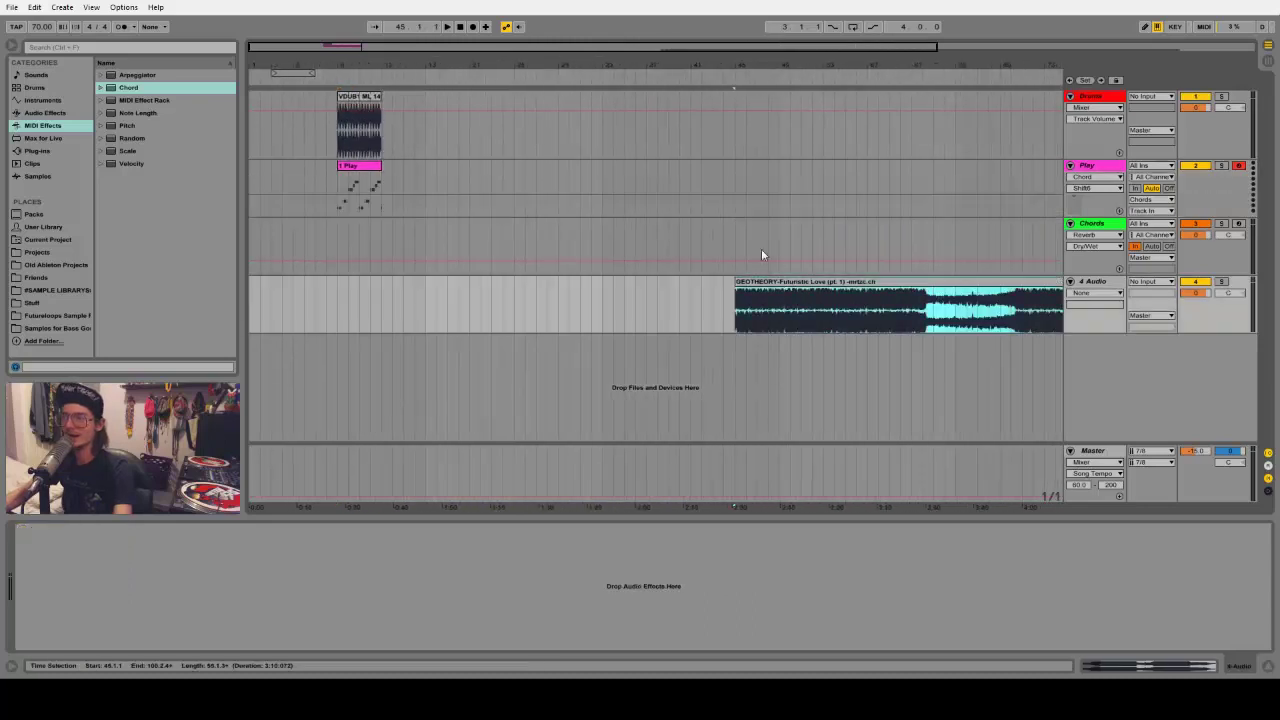
click(737, 79)
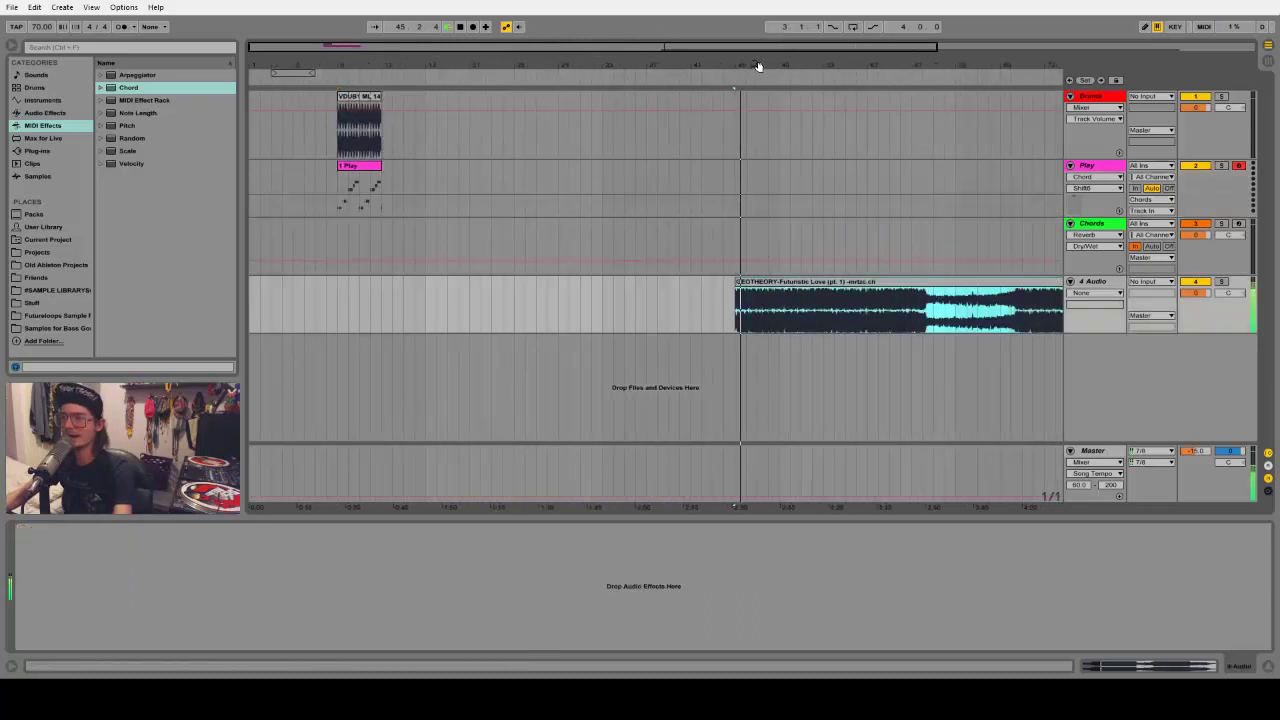
drag(722, 65, 722, 110)
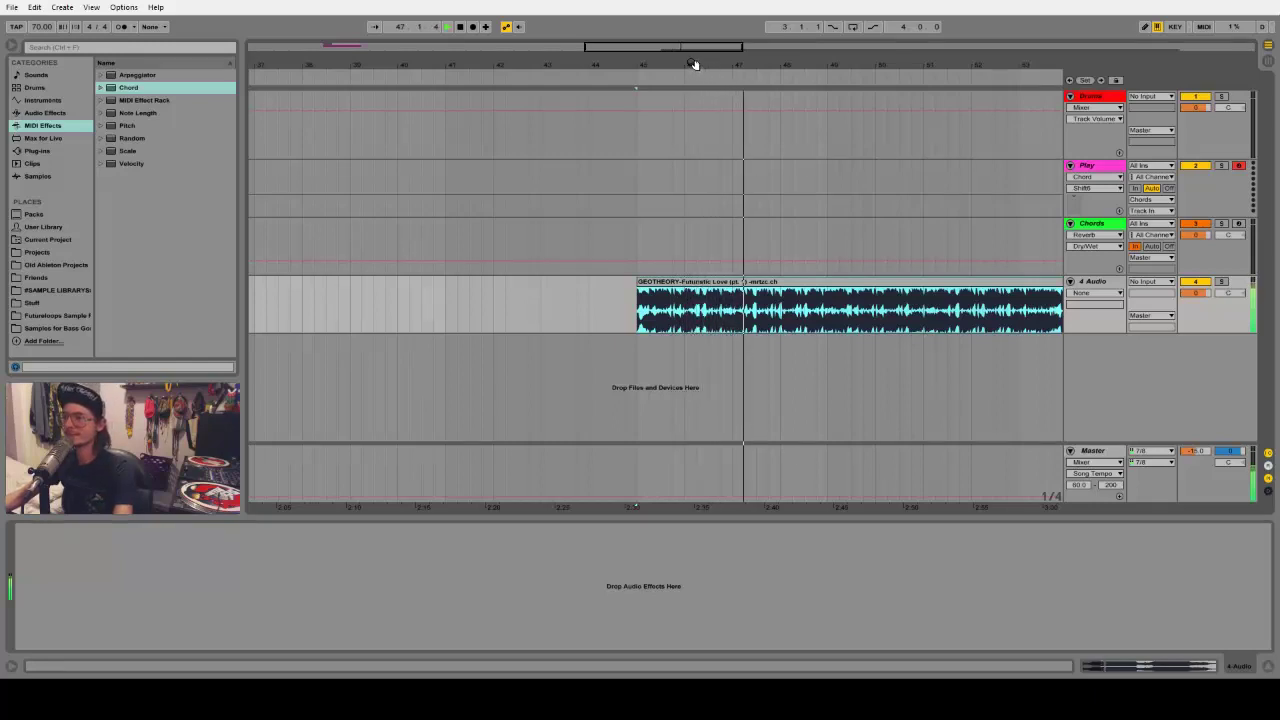
drag(694, 64, 845, 64)
click(786, 307)
key(space)
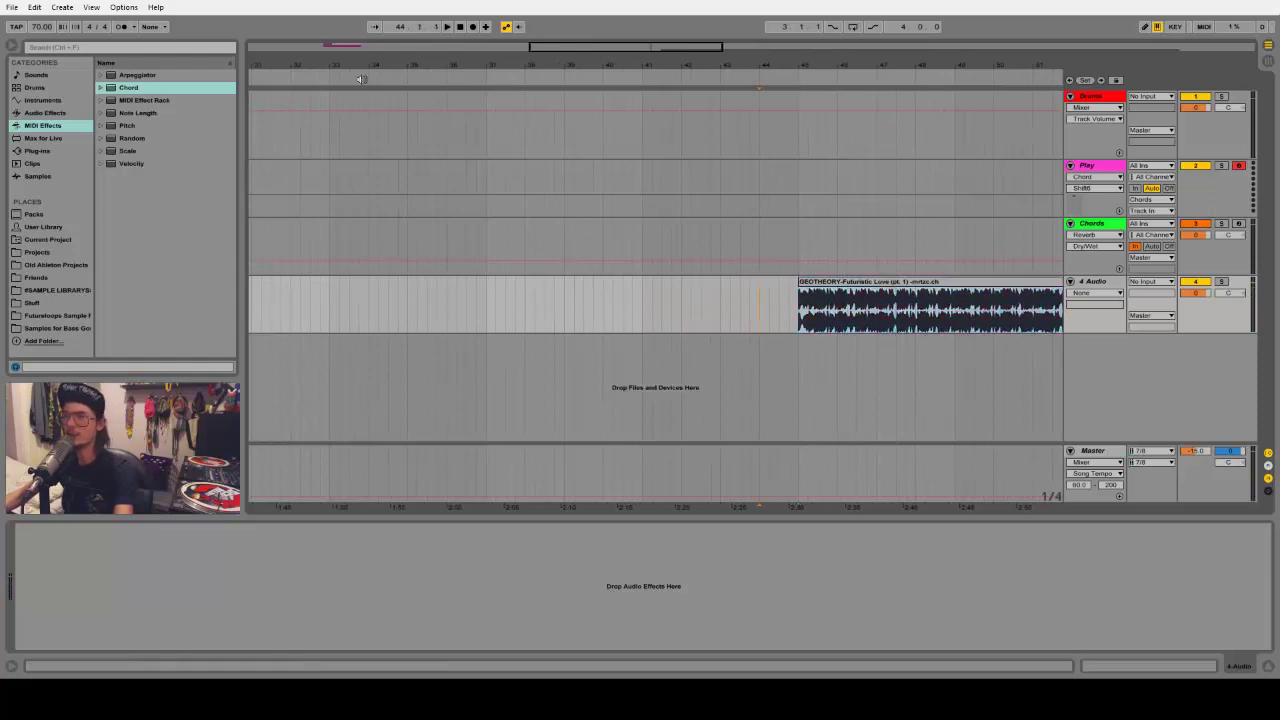
Trim the end of the recorded Play clip to 13.1.1 so it matches the drum loop
drag(361, 79, 555, 70)
click(620, 181)
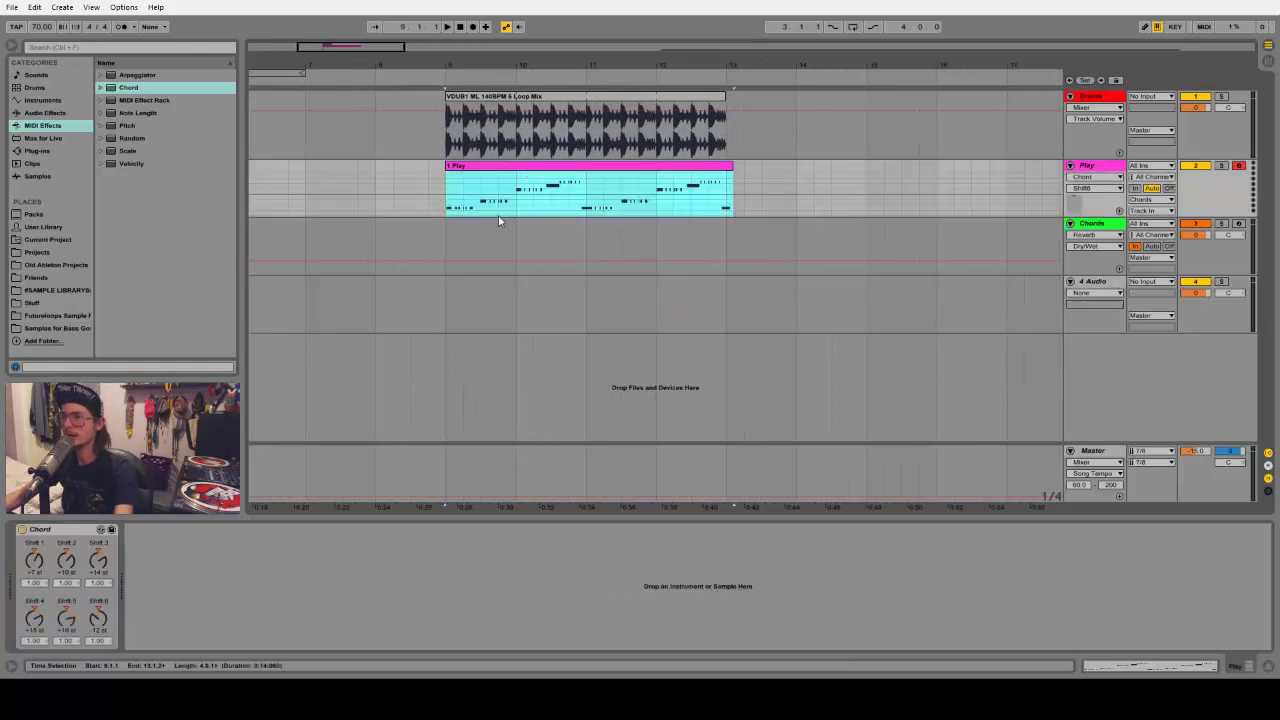
drag(733, 176, 702, 176)
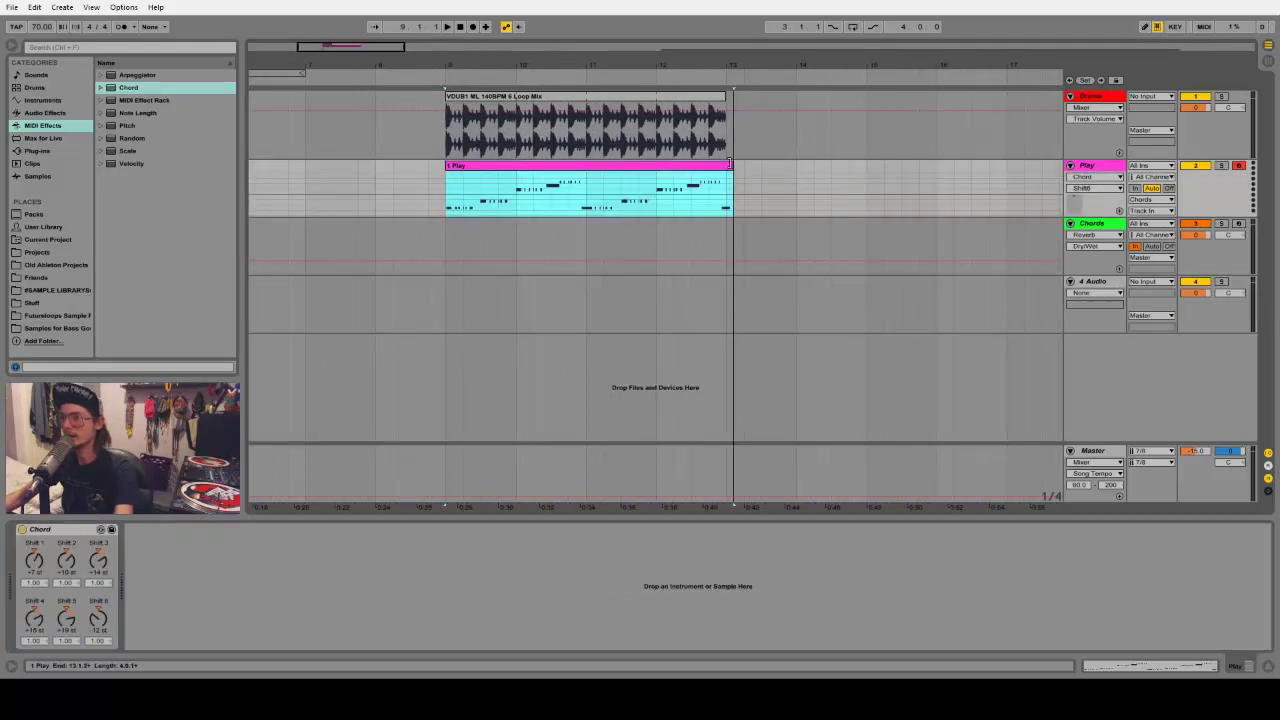
drag(698, 70, 700, 48)
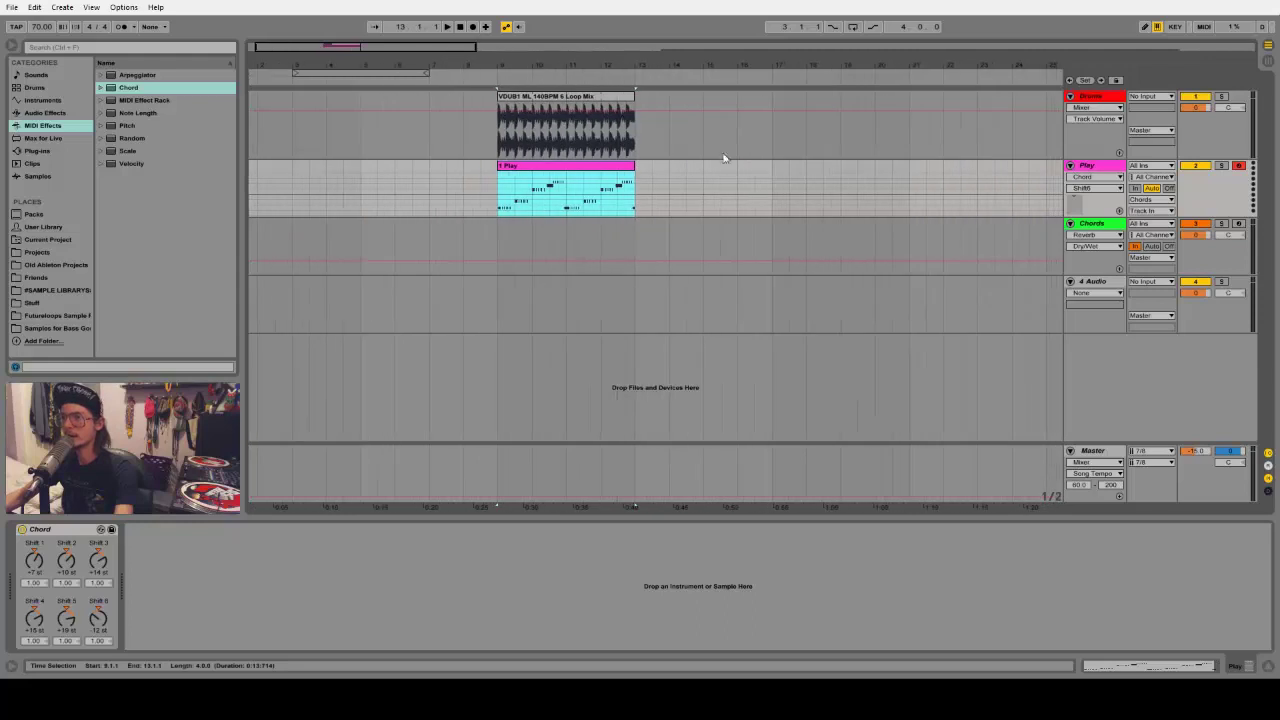
click(622, 176)
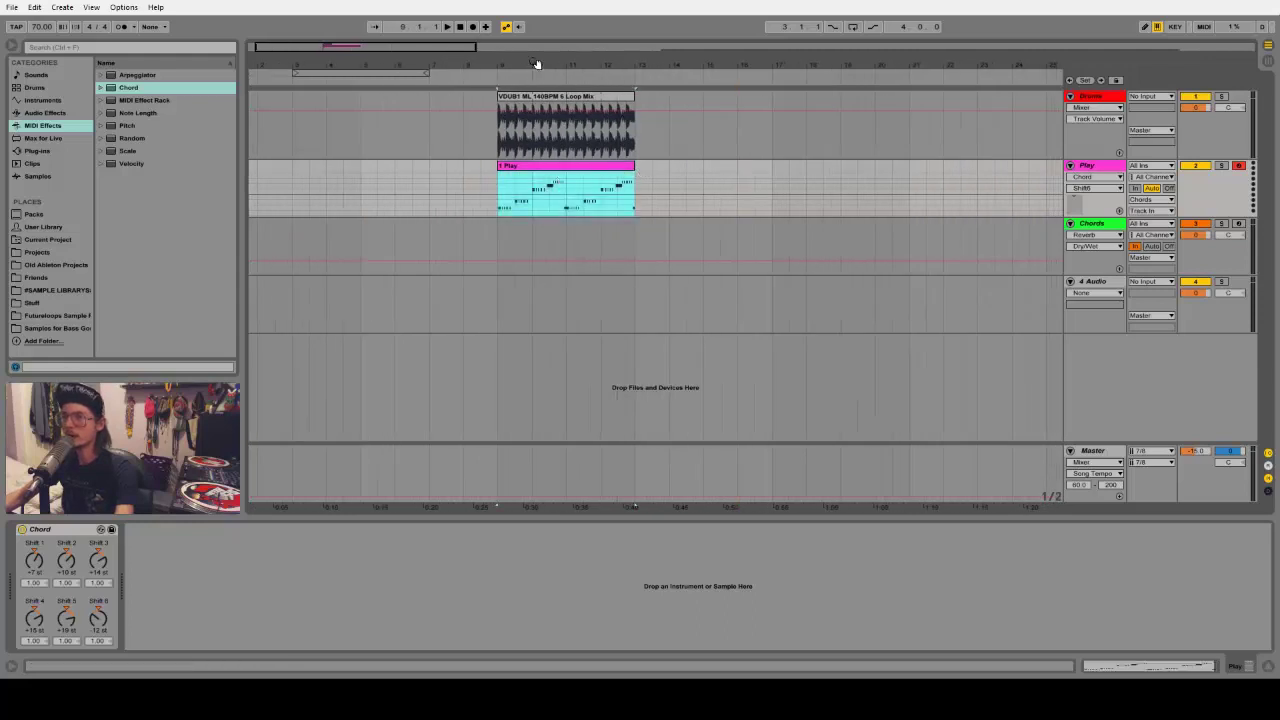
drag(535, 64, 530, 148)
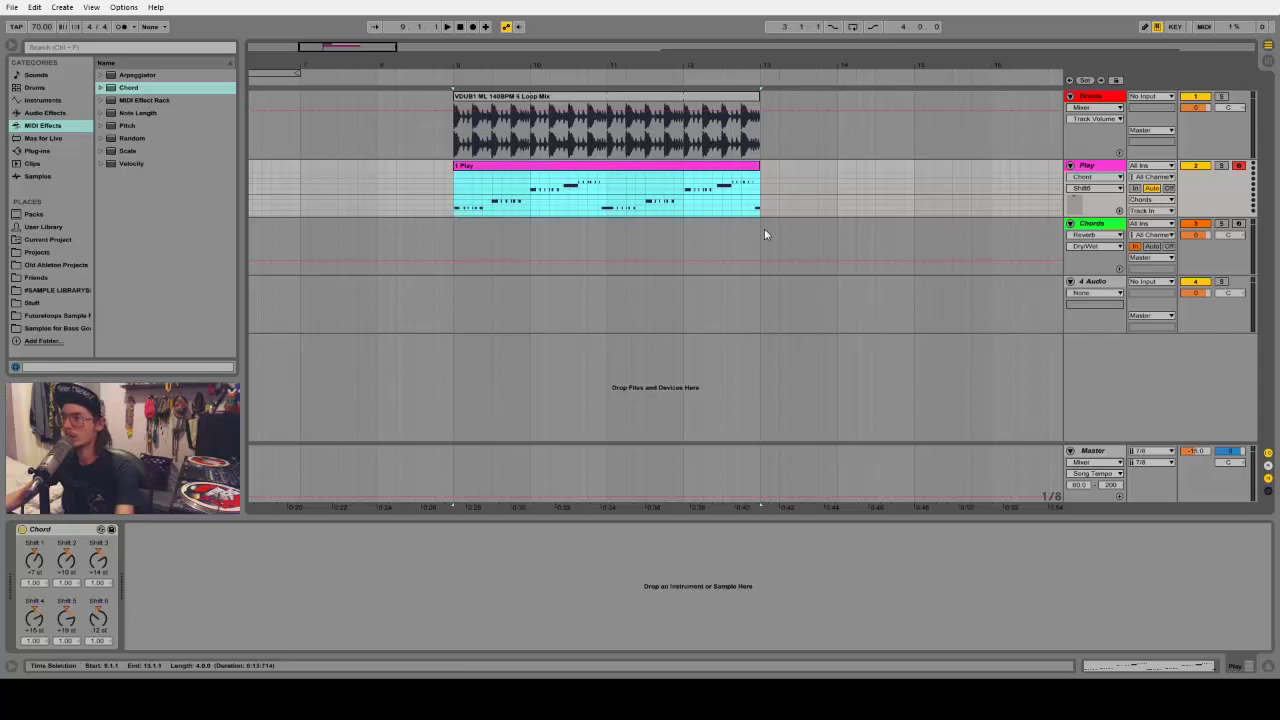
Open the Play clip's notes and quantize all note starts to the current grid
click(458, 242)
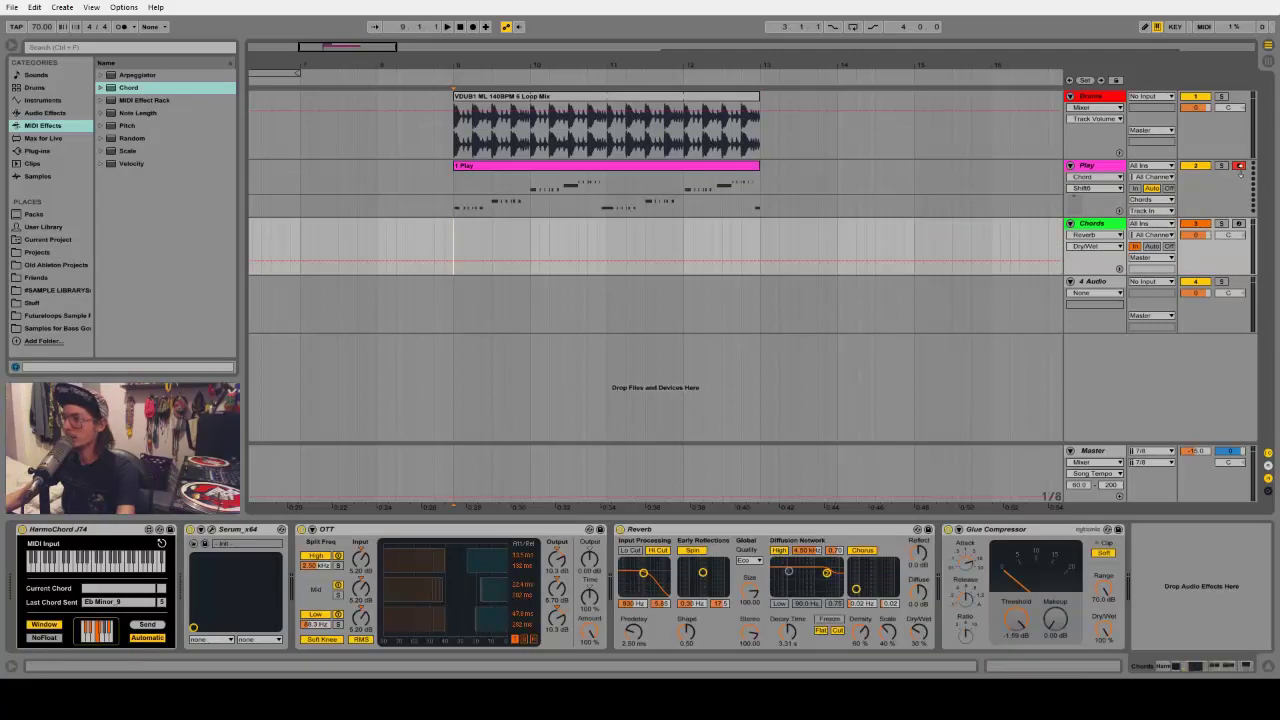
double_click(697, 184)
drag(543, 514, 538, 398)
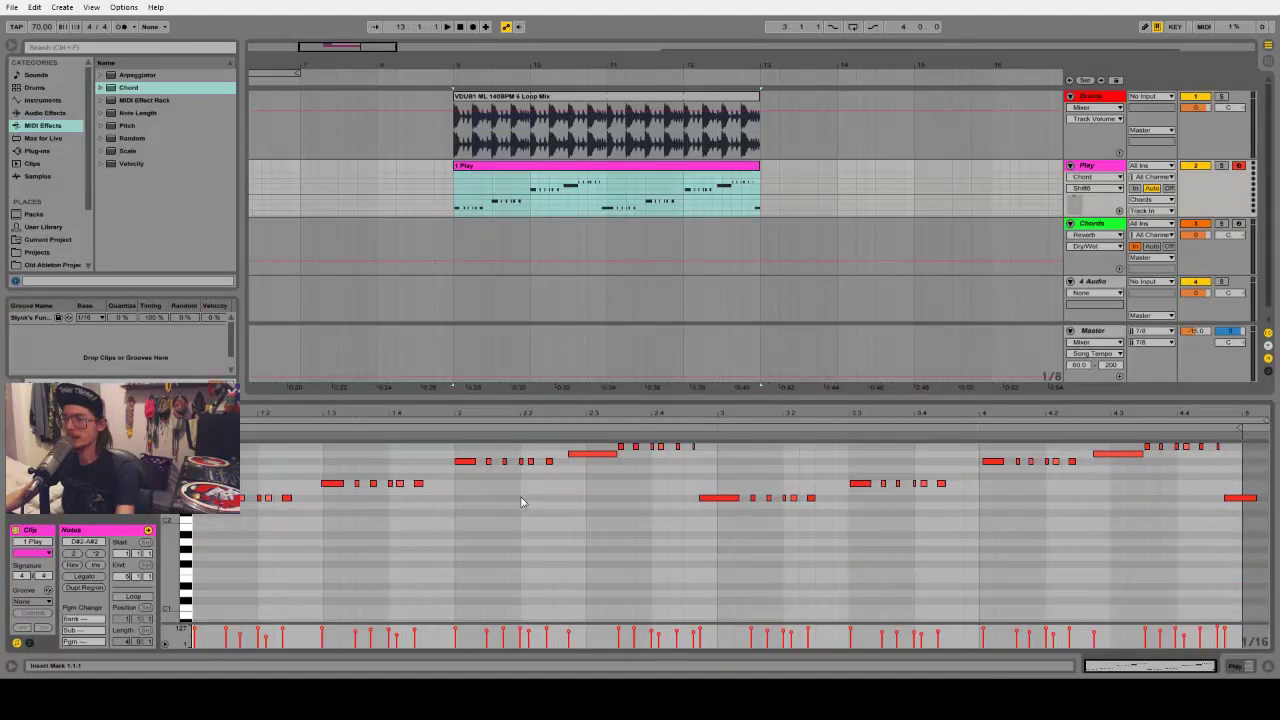
drag(446, 413, 557, 486)
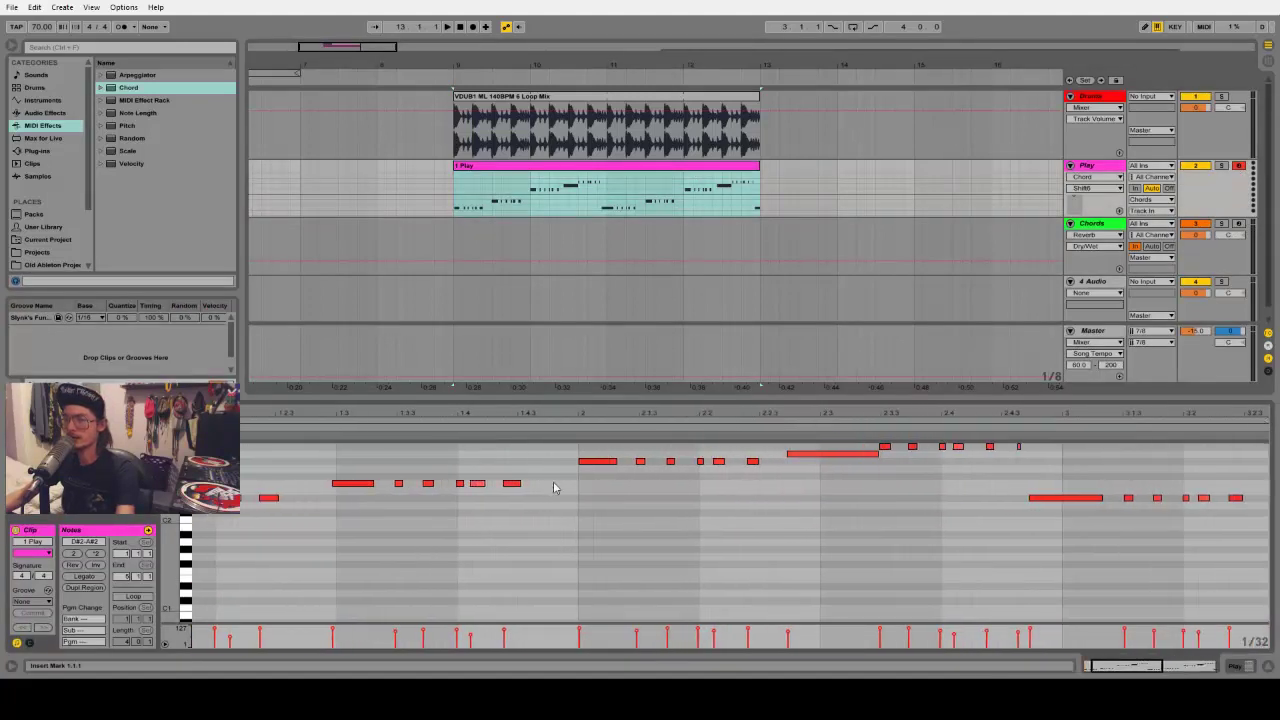
key(ctrl+a)
right_click(606, 462)
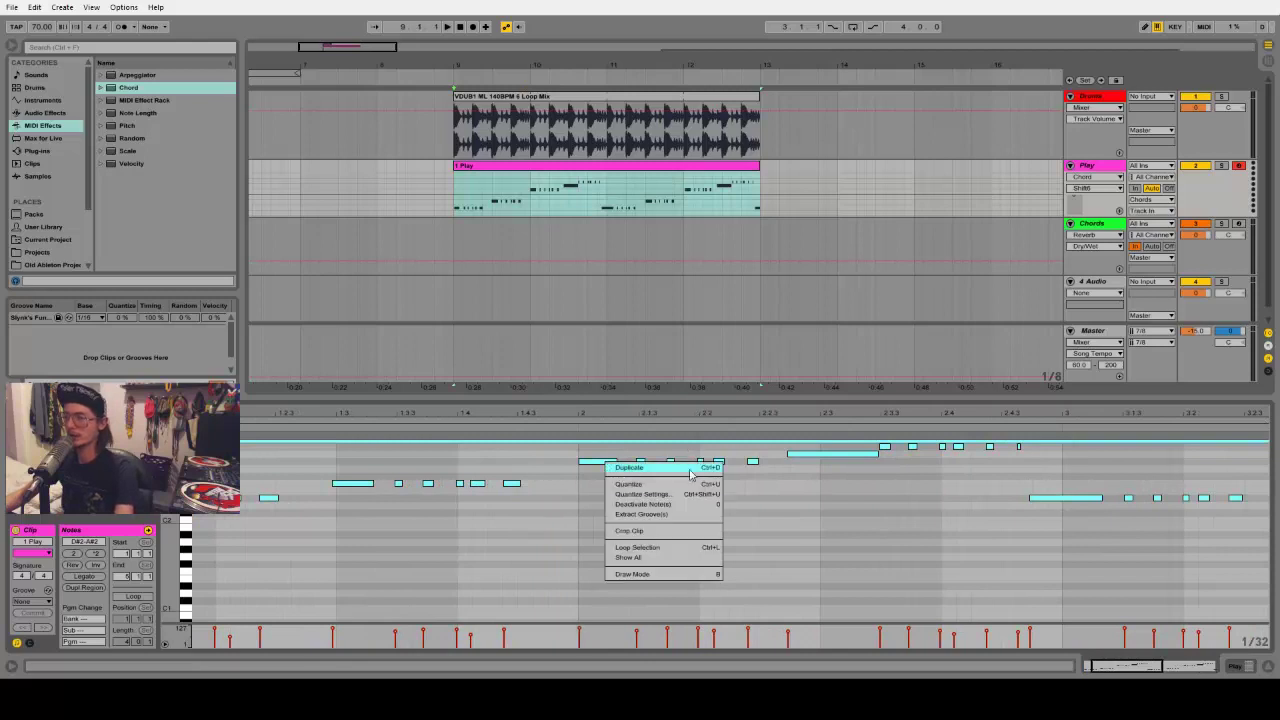
click(678, 498)
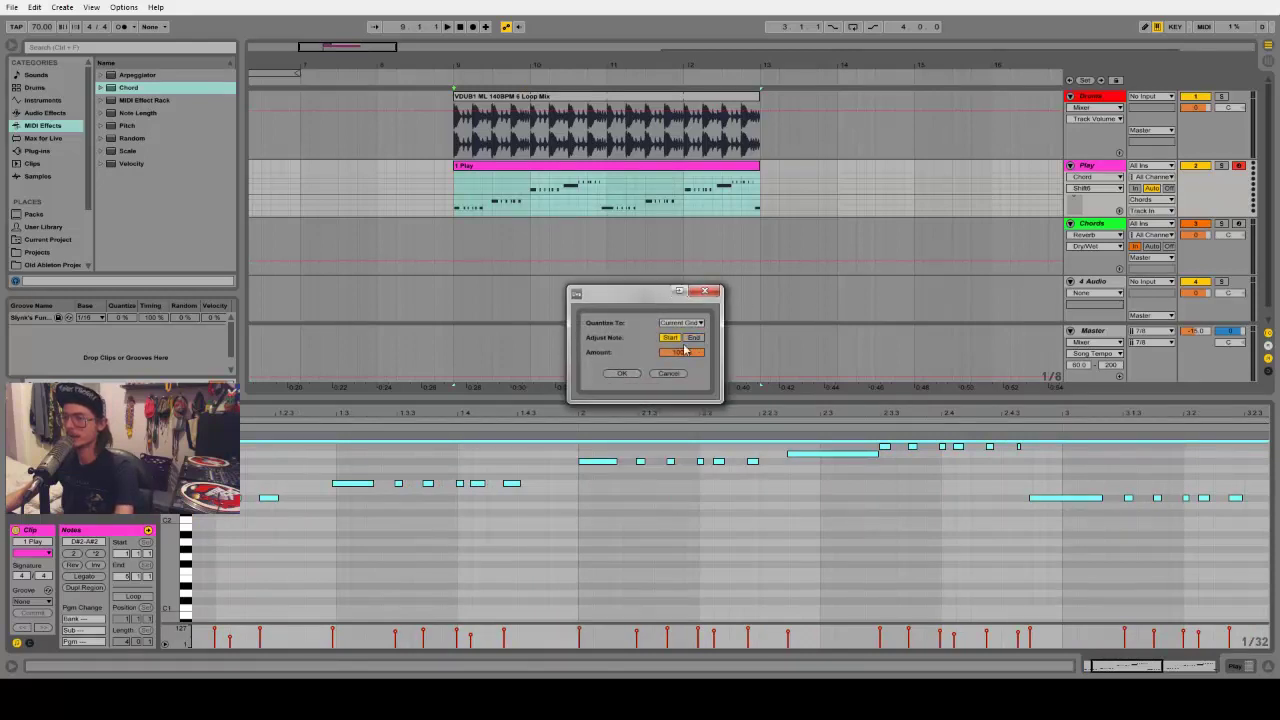
click(622, 374)
Play back the quantized Play clip with the drums from bar 9
click(646, 517)
key(space)
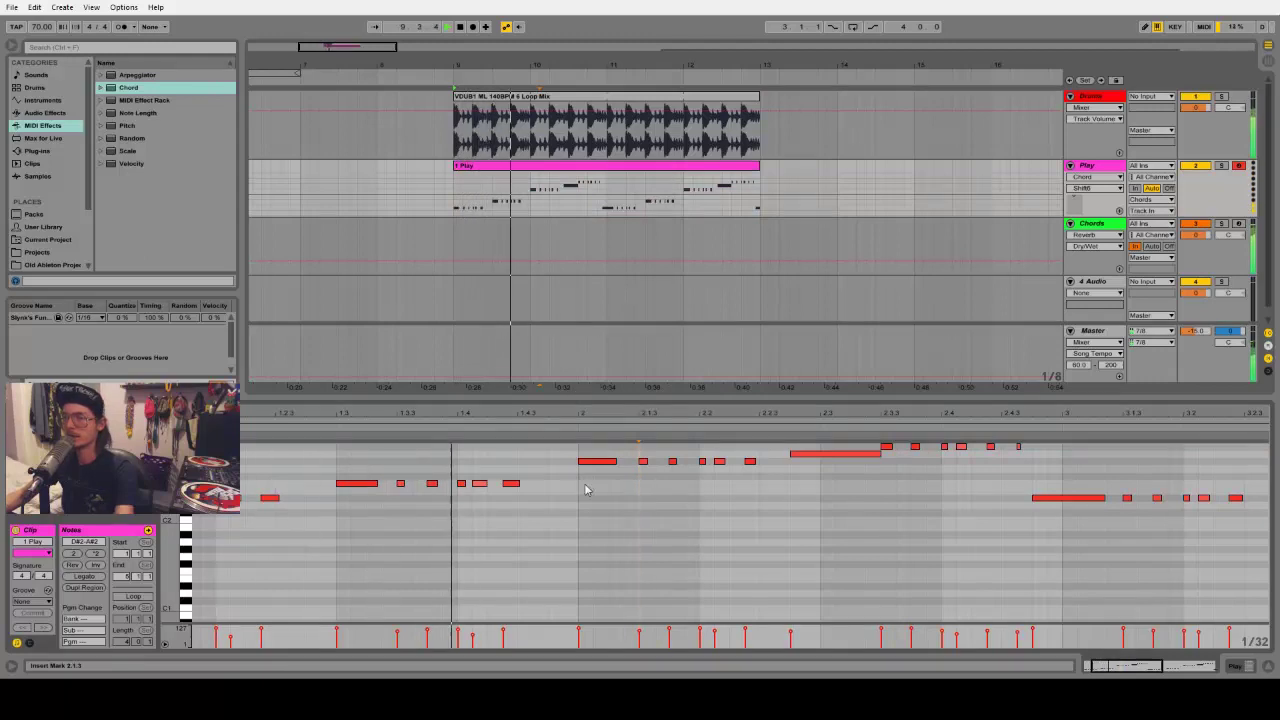
drag(963, 409, 718, 413)
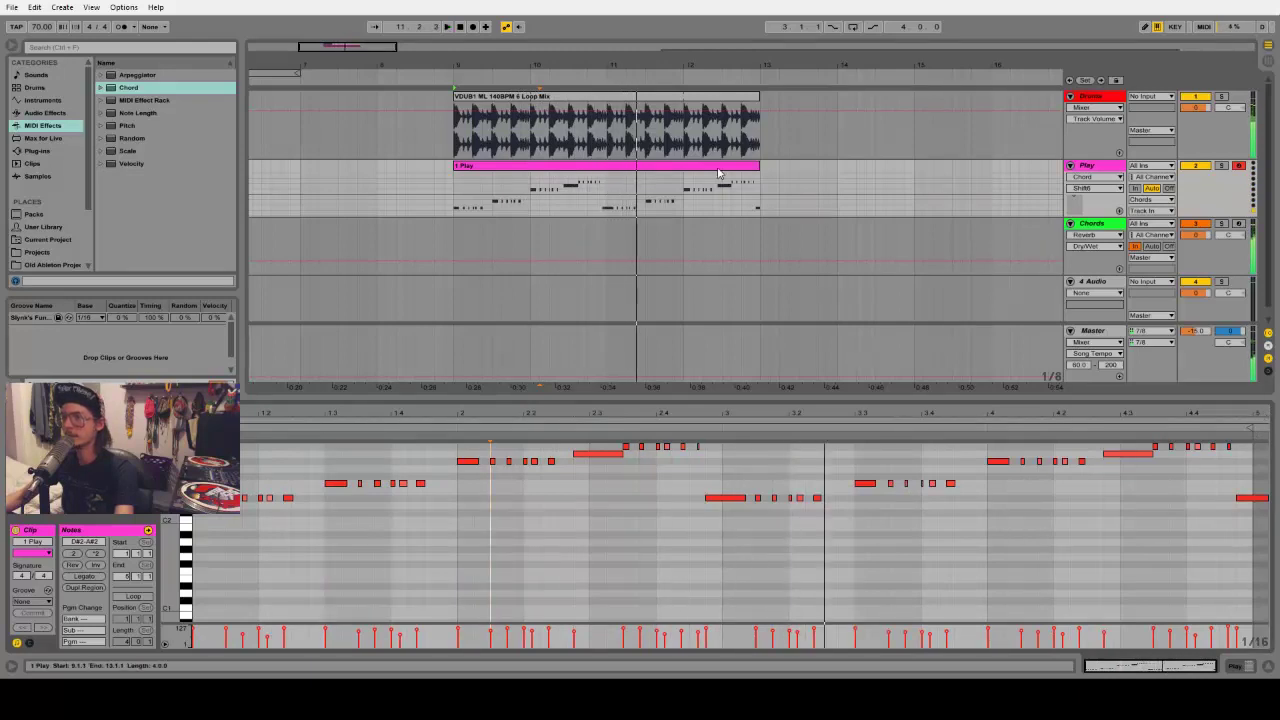
key(space)
Arm the Chords track and record the incoming full chords onto it from bar 9 to bar 11
click(1241, 224)
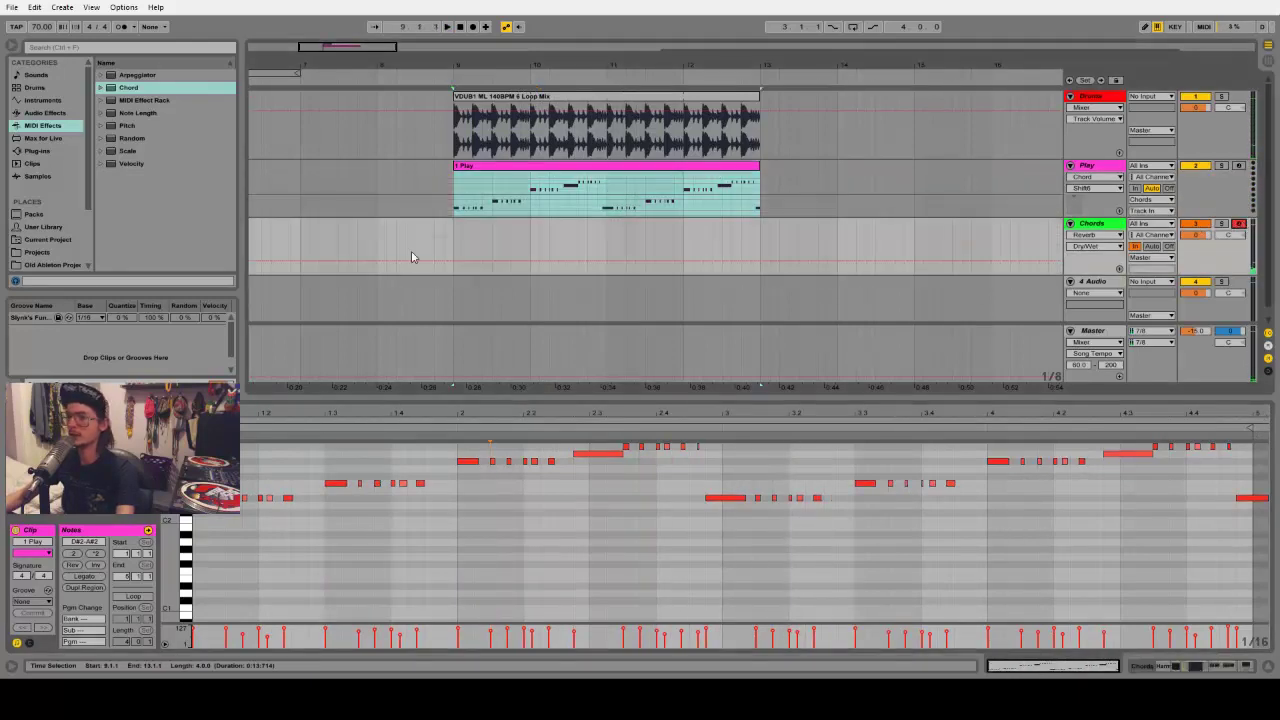
click(453, 248)
click(473, 27)
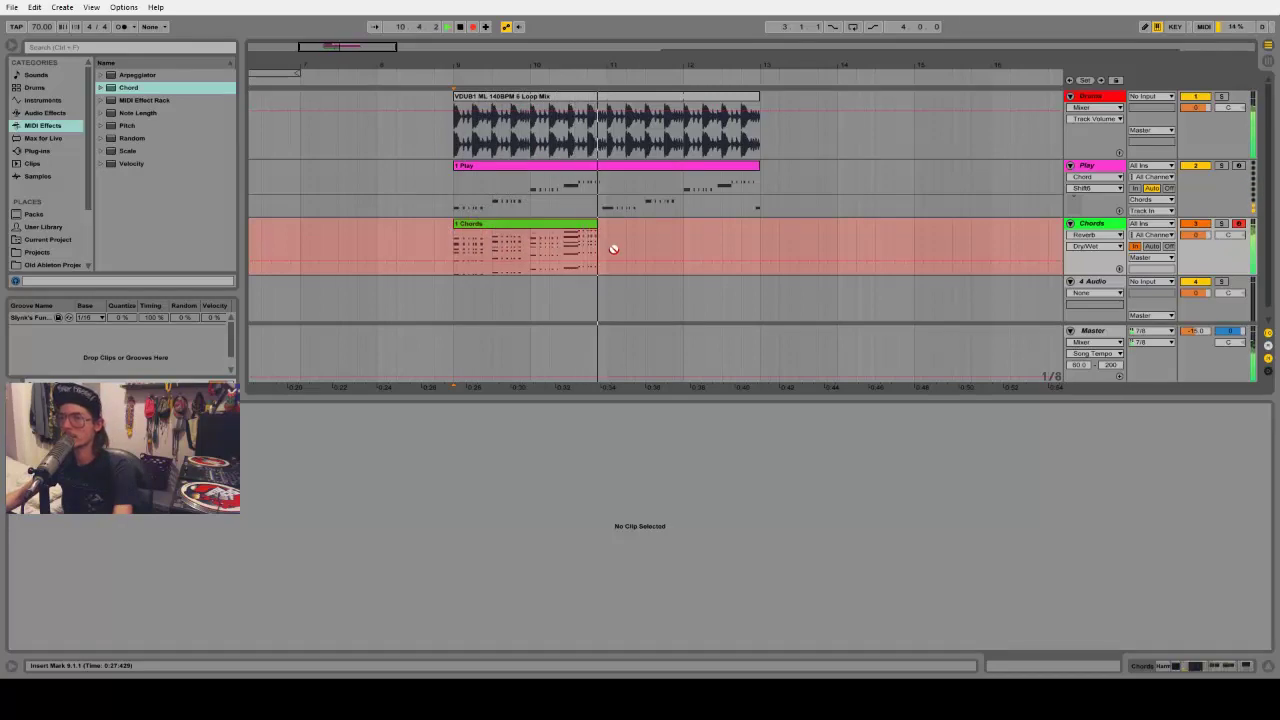
key(space)
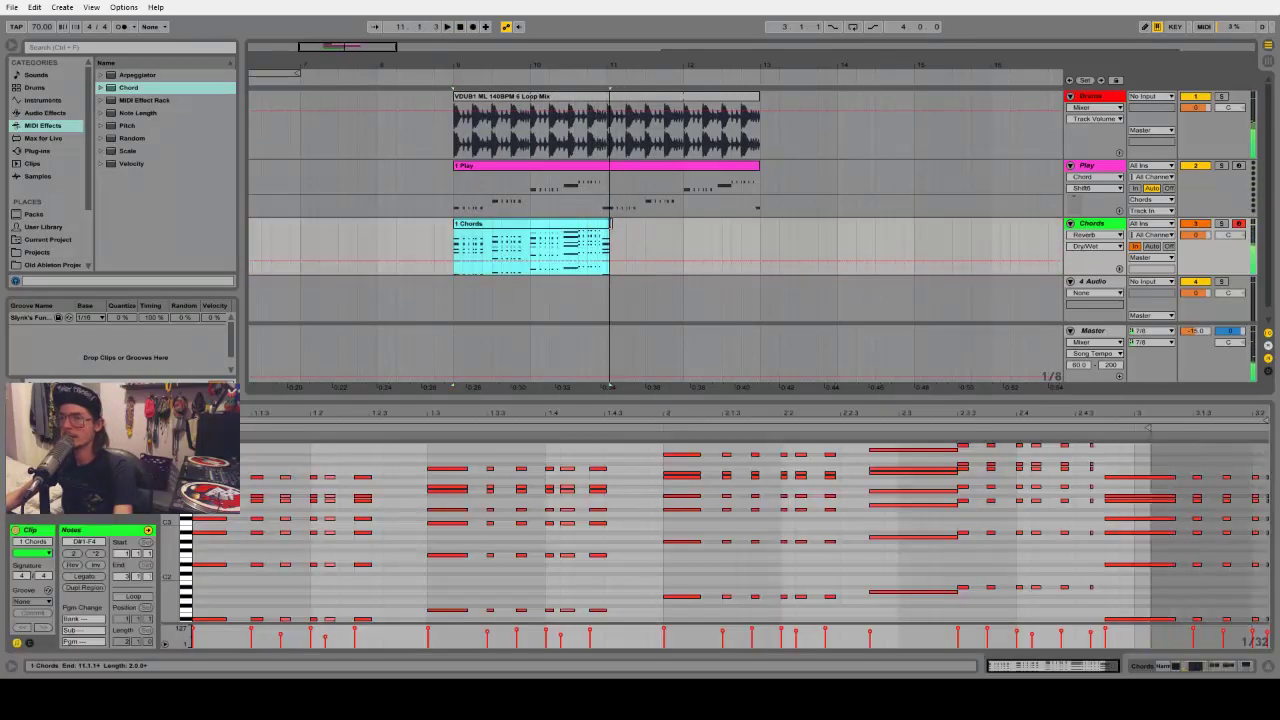
Deactivate the Play track and set the Chords track's input monitoring to Auto
click(1195, 165)
click(971, 233)
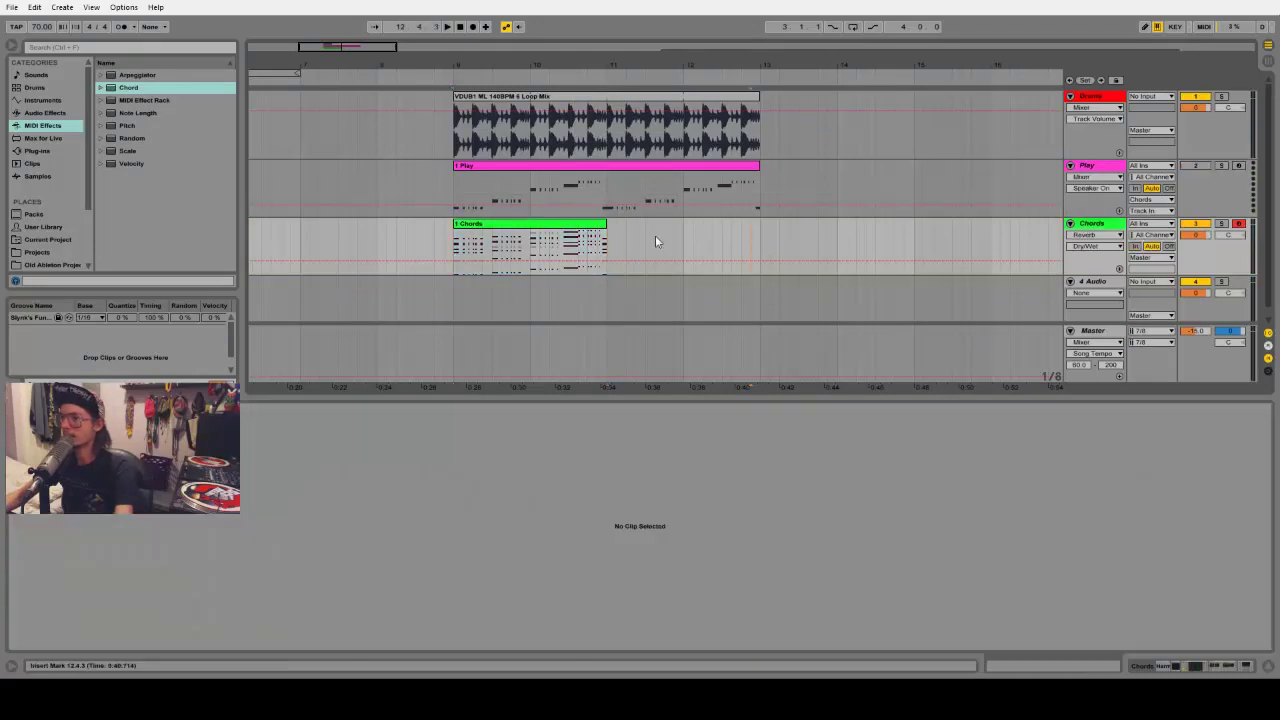
Solo the Chords track and play back its recorded chord clip from bar 9
click(577, 232)
scroll(835, 250, down, 1)
key(space)
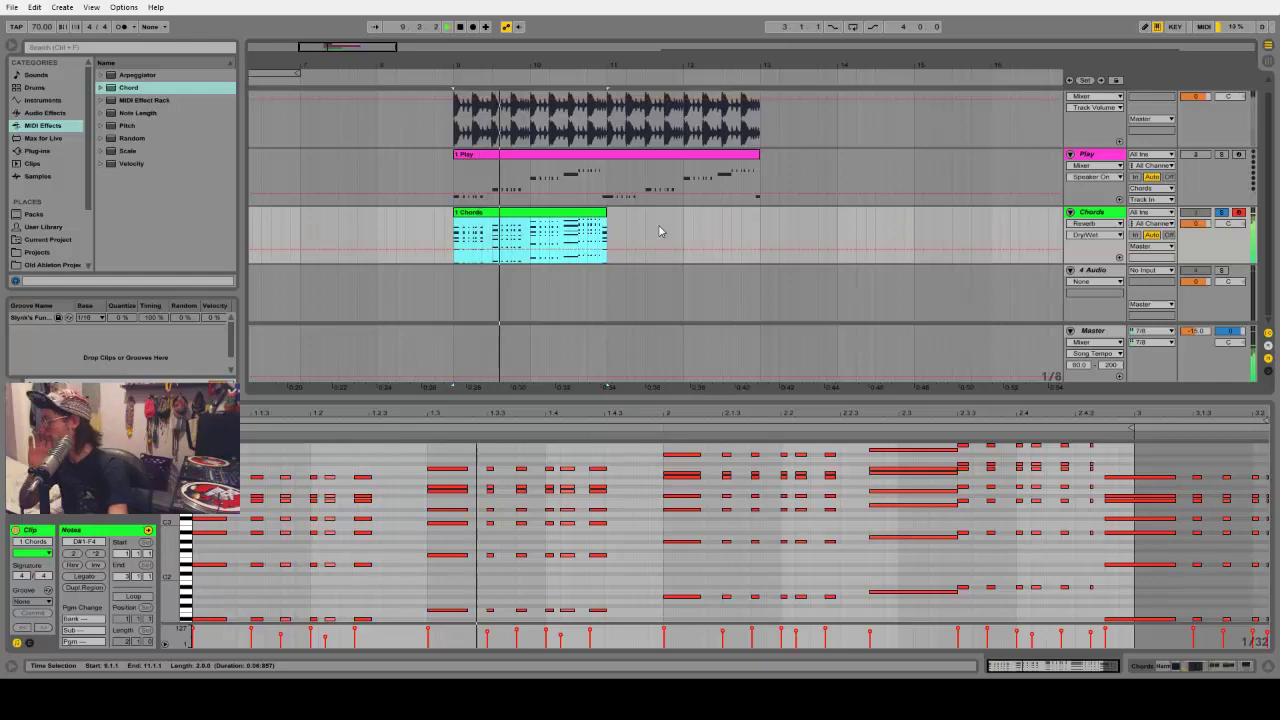
click(620, 224)
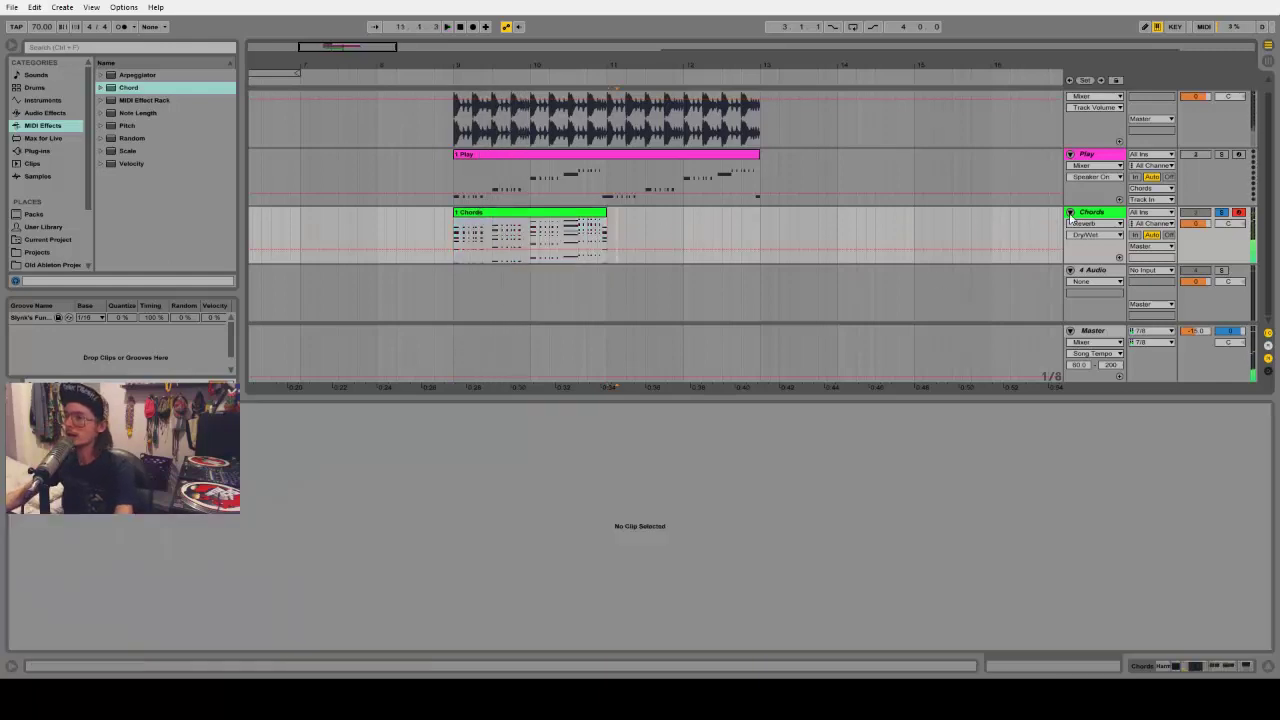
Insert a new MIDI track below the Chords track and name it "Sub"
key(ctrl+shift+t)
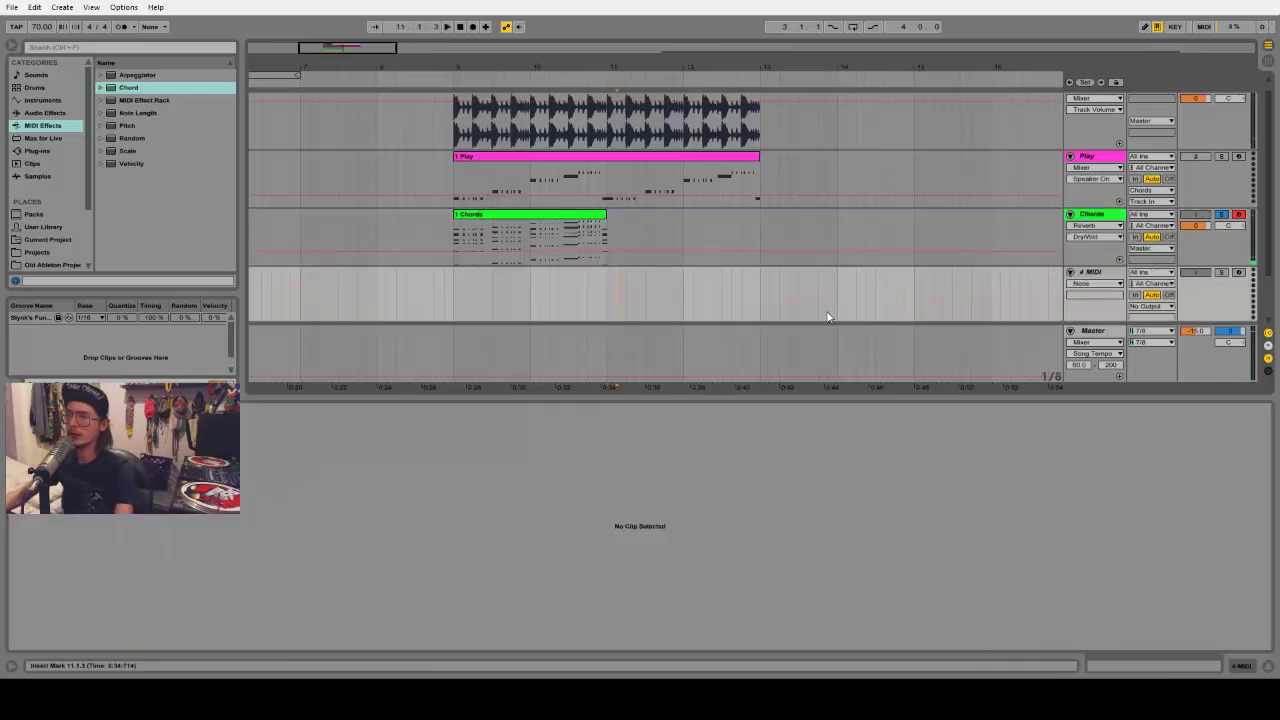
right_click(1108, 273)
click(1138, 333)
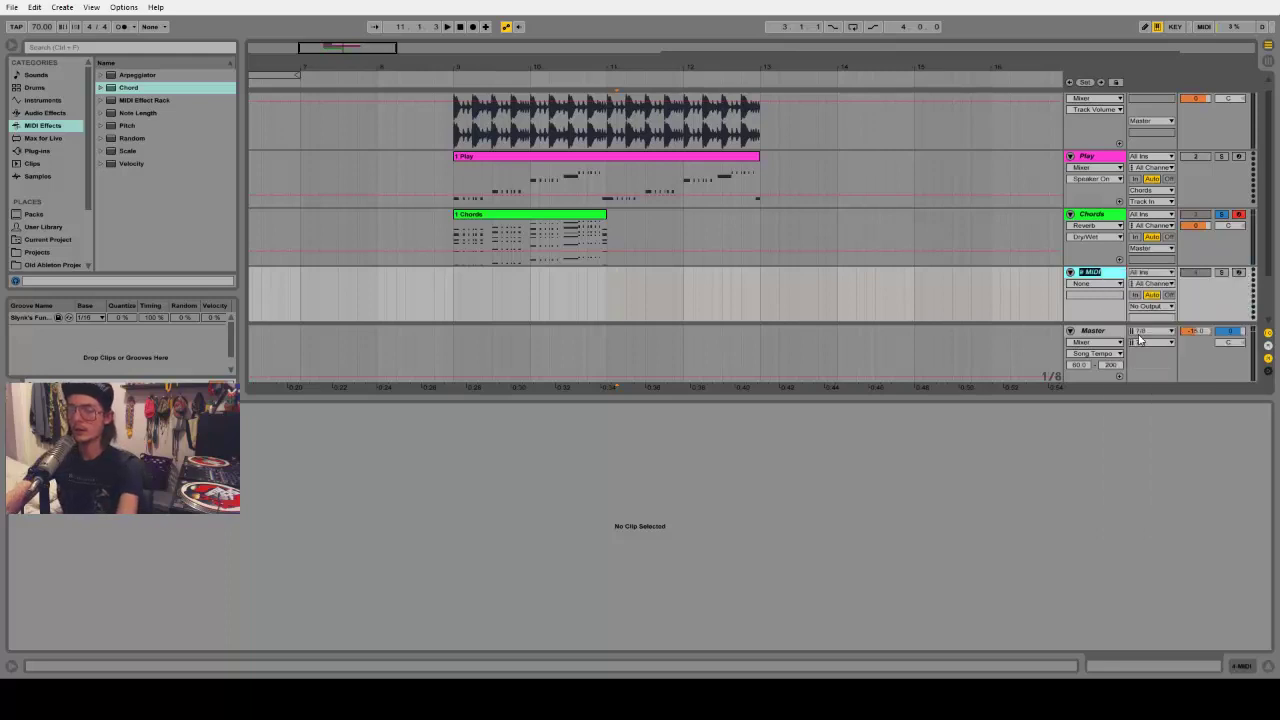
text(Sub)
key(Return)
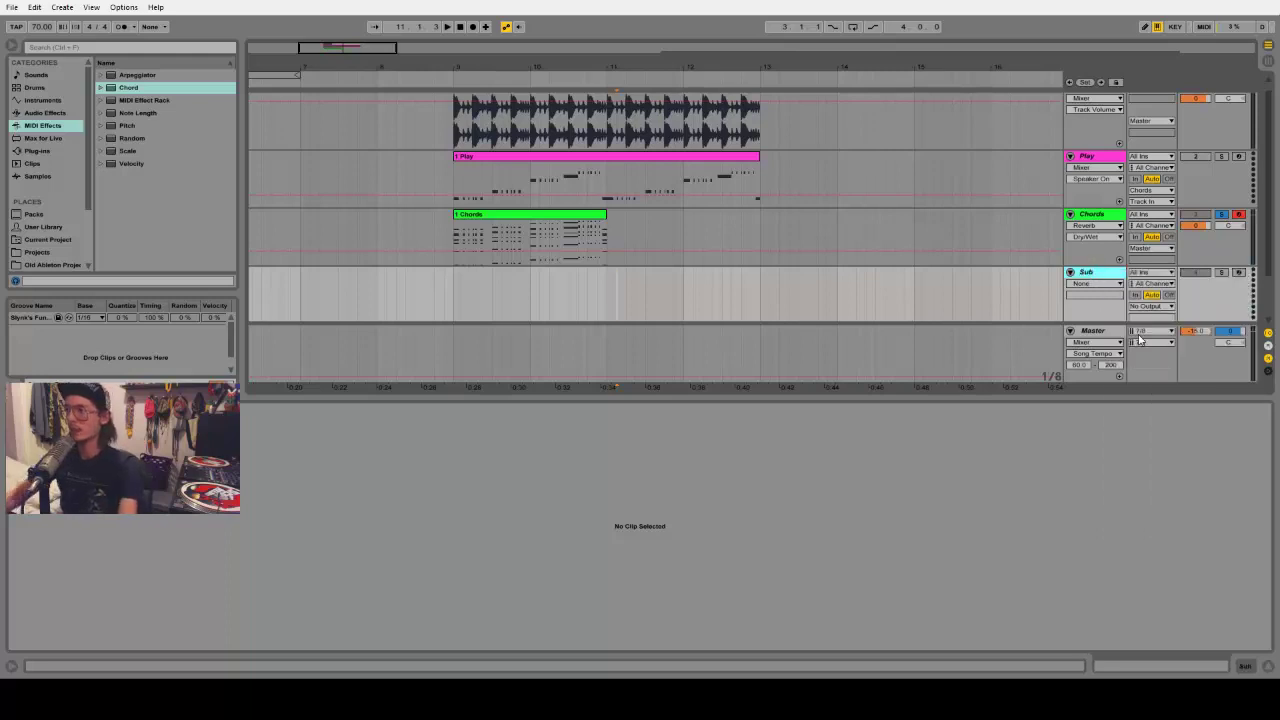
Enlarge the arrangement area and colour the Sub track purple
right_click(1107, 277)
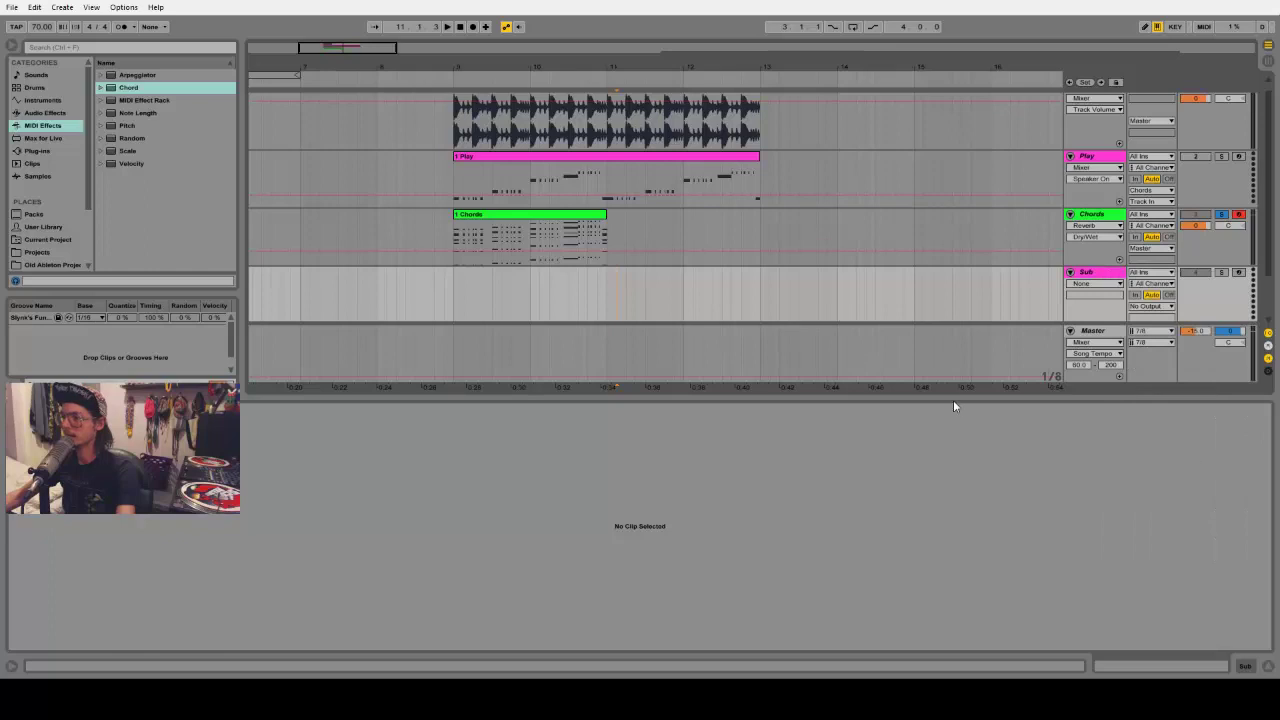
drag(953, 402, 939, 503)
right_click(1101, 287)
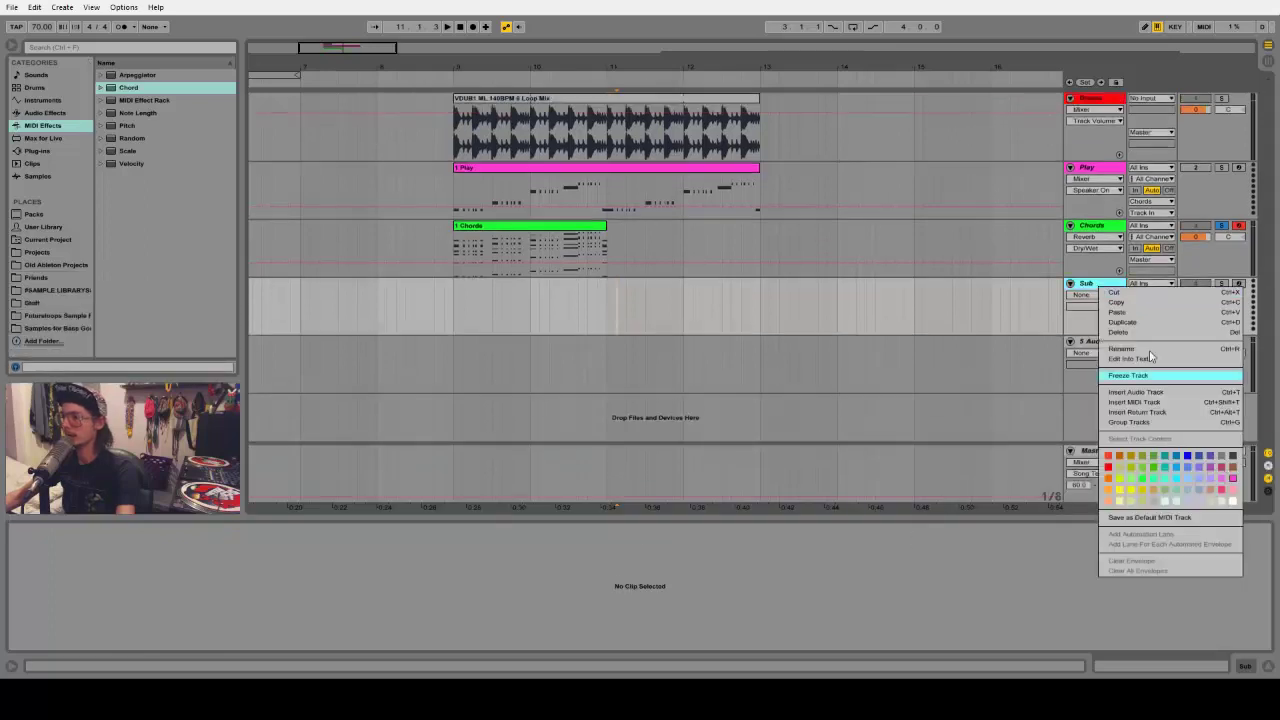
click(1207, 460)
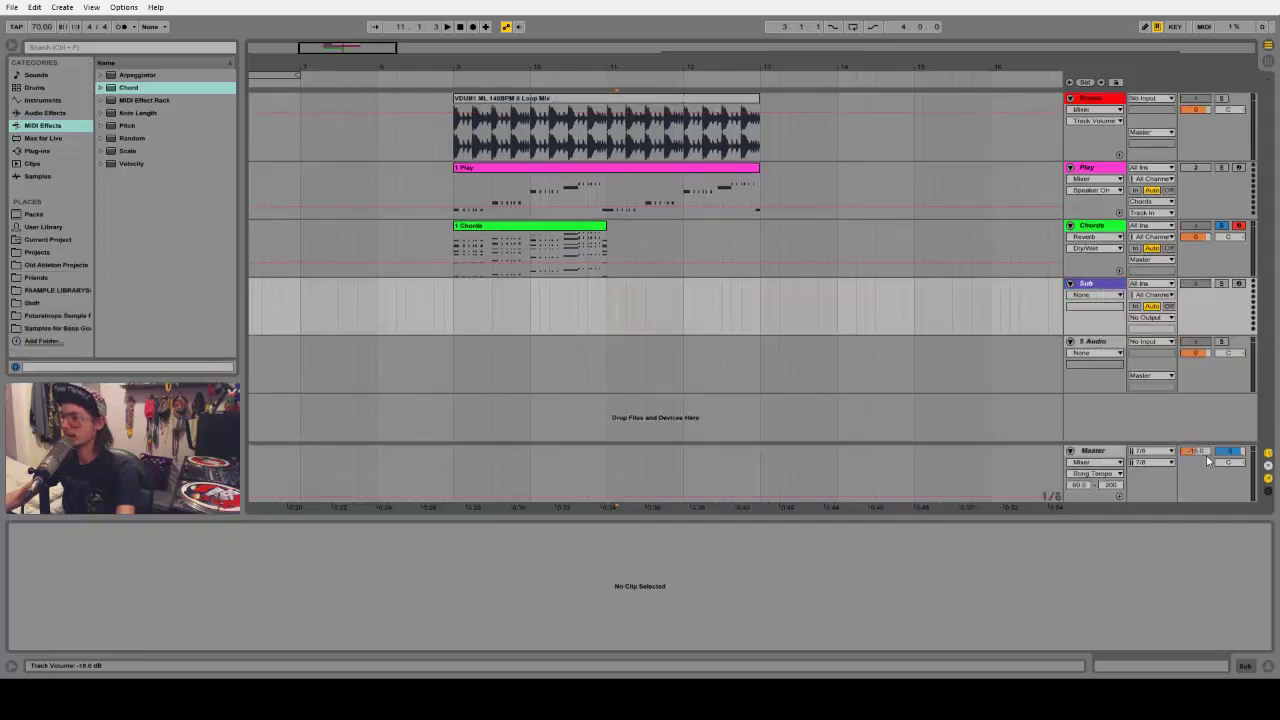
Load the Massive plug-in instrument onto the Sub track
click(35, 151)
scroll(147, 191, up, 2)
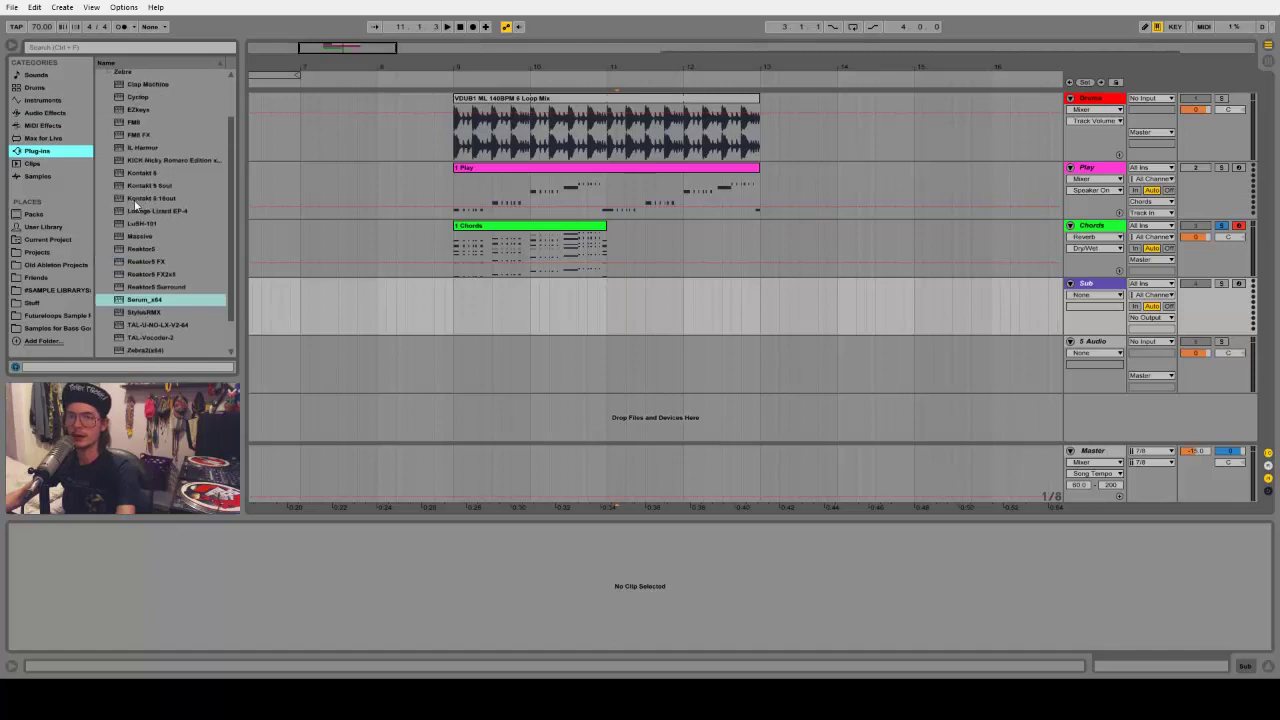
click(142, 237)
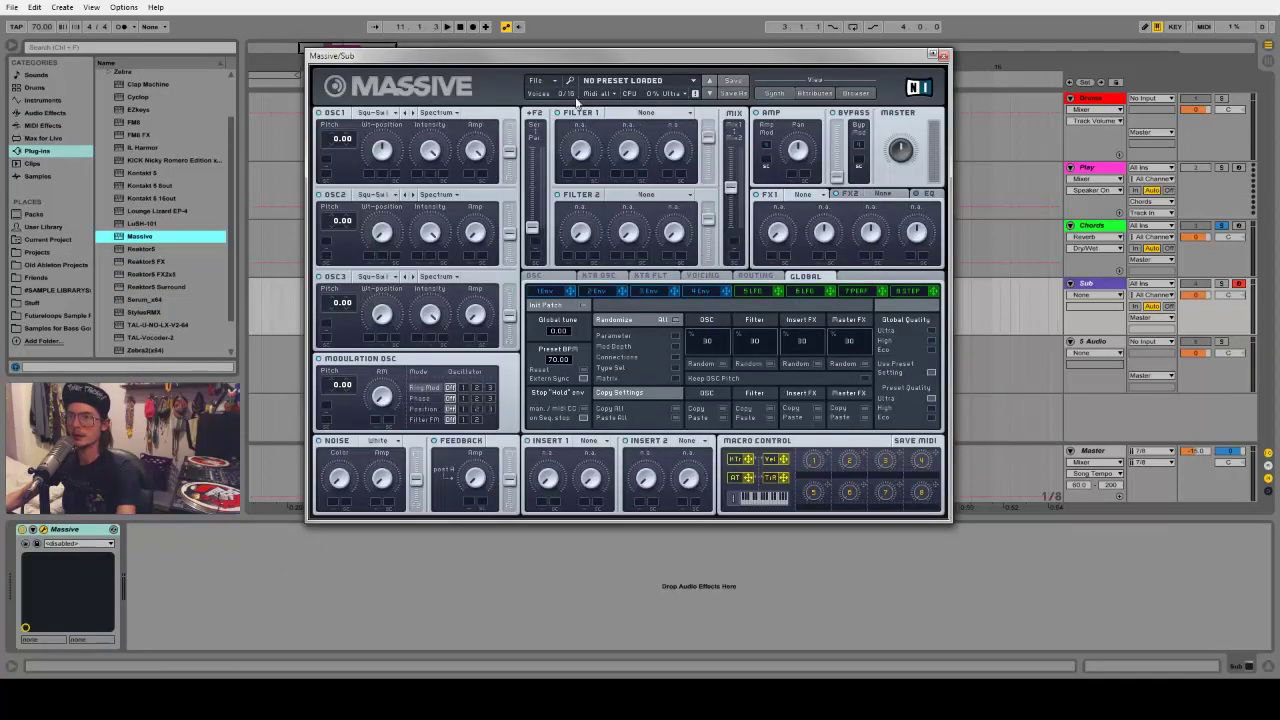
Start a new sound in Massive, set oscillator 1 to the Sin-Square wavetable and close the plug-in window
click(538, 80)
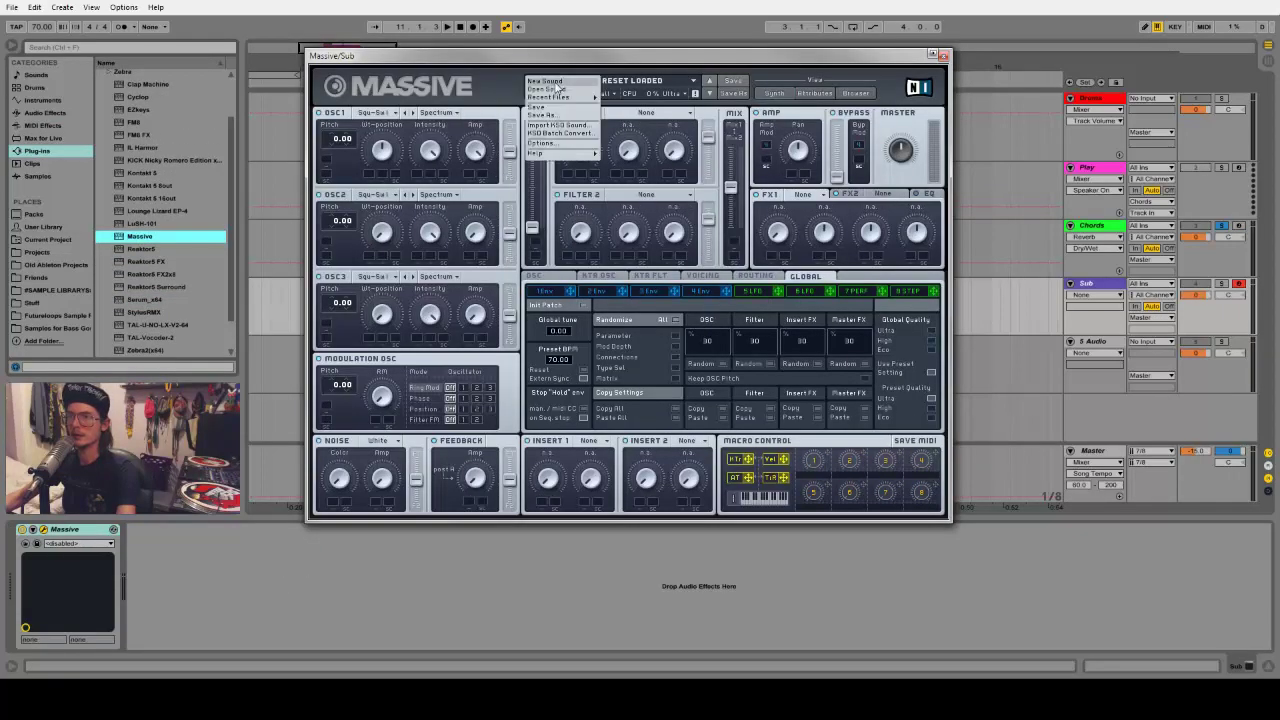
click(546, 81)
click(380, 114)
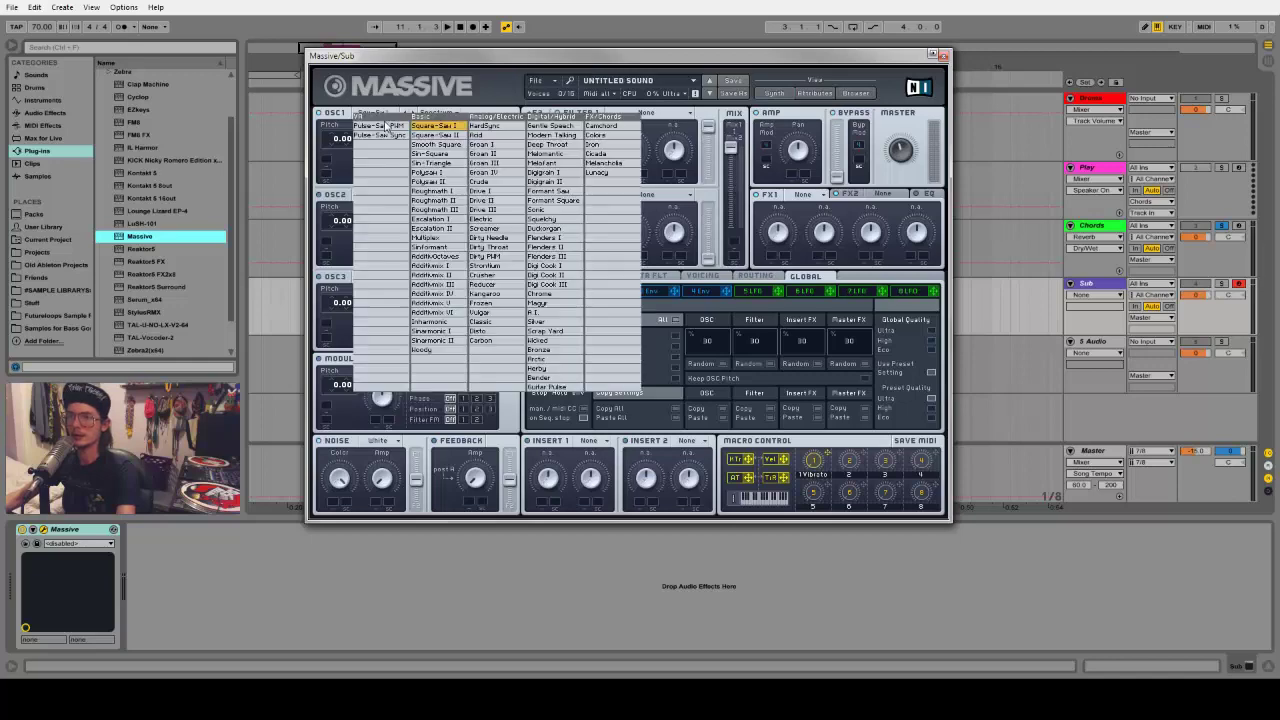
click(443, 153)
click(943, 55)
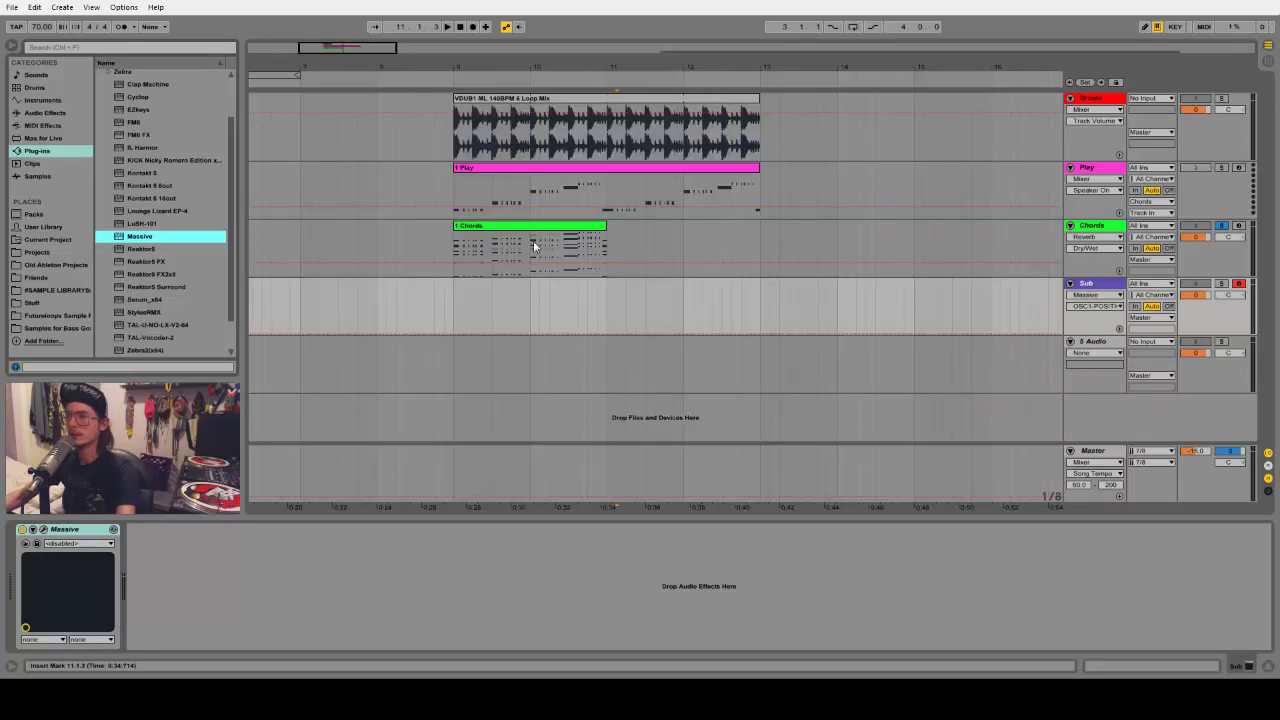
Copy the Chords clip onto the Sub track at bar 9 and open the copy in an enlarged note editor
click(511, 229)
drag(511, 229, 514, 287)
double_click(522, 300)
drag(559, 515, 559, 266)
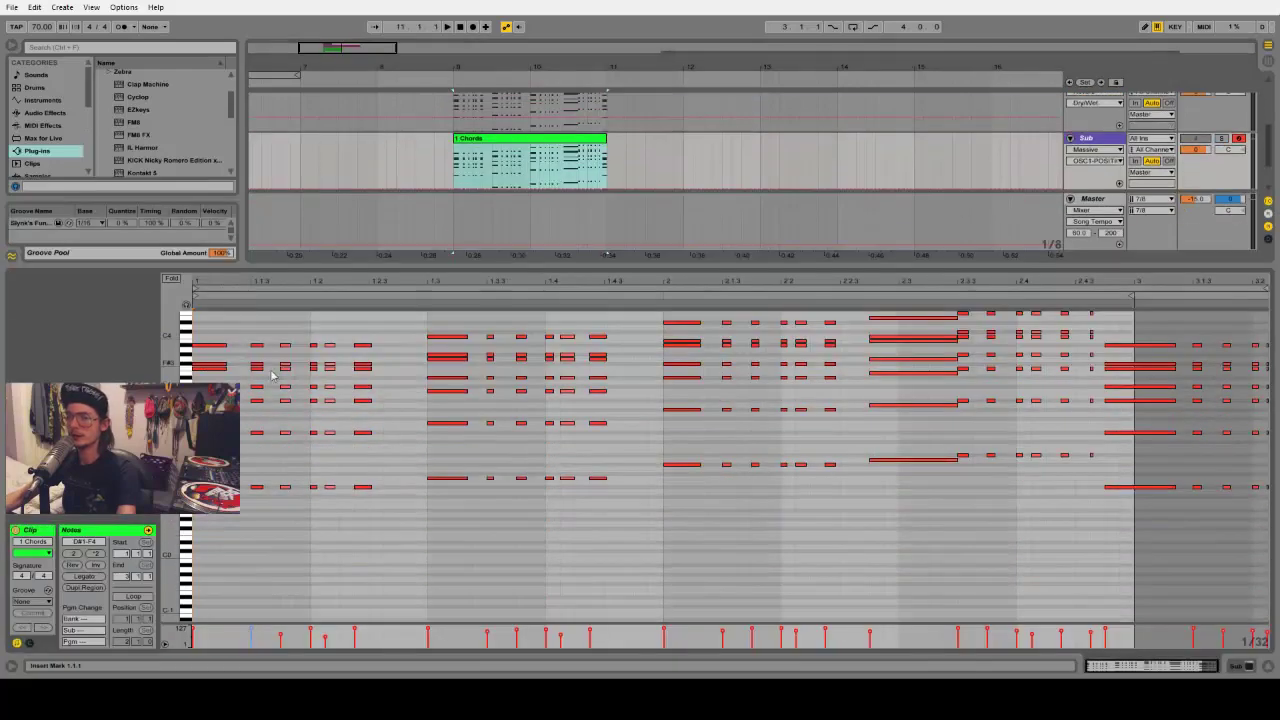
Delete all notes above the lowest note of each chord in the Sub track's clip
drag(212, 328, 1175, 440)
scroll(712, 349, up, 2)
drag(664, 330, 1092, 368)
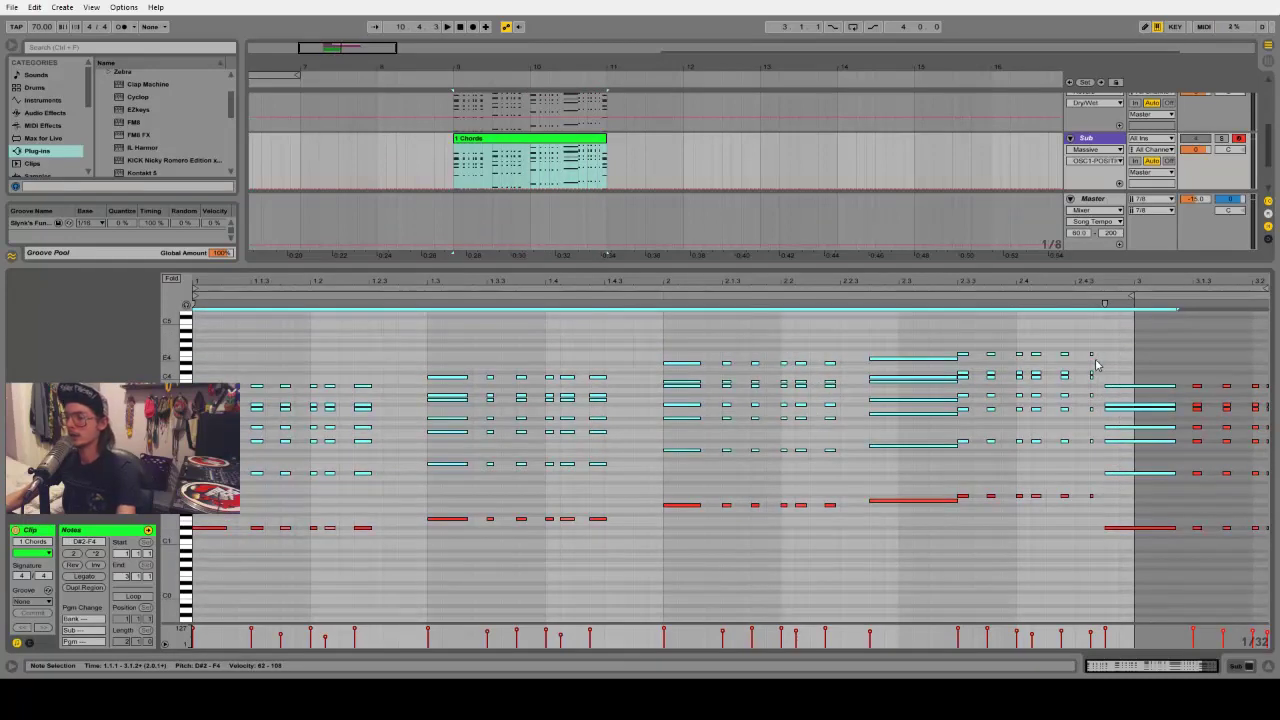
key(Delete)
Solo the Sub track and play back its clip of root notes from bar 9
click(572, 174)
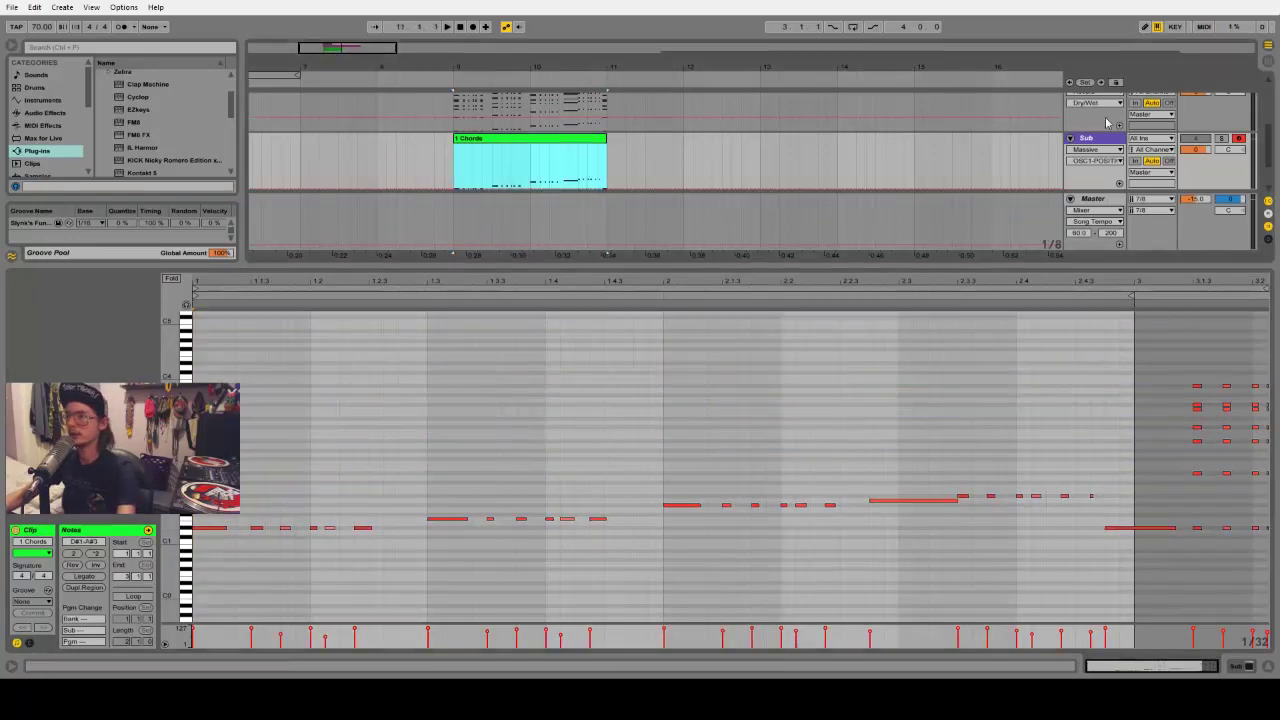
key(space)
click(351, 469)
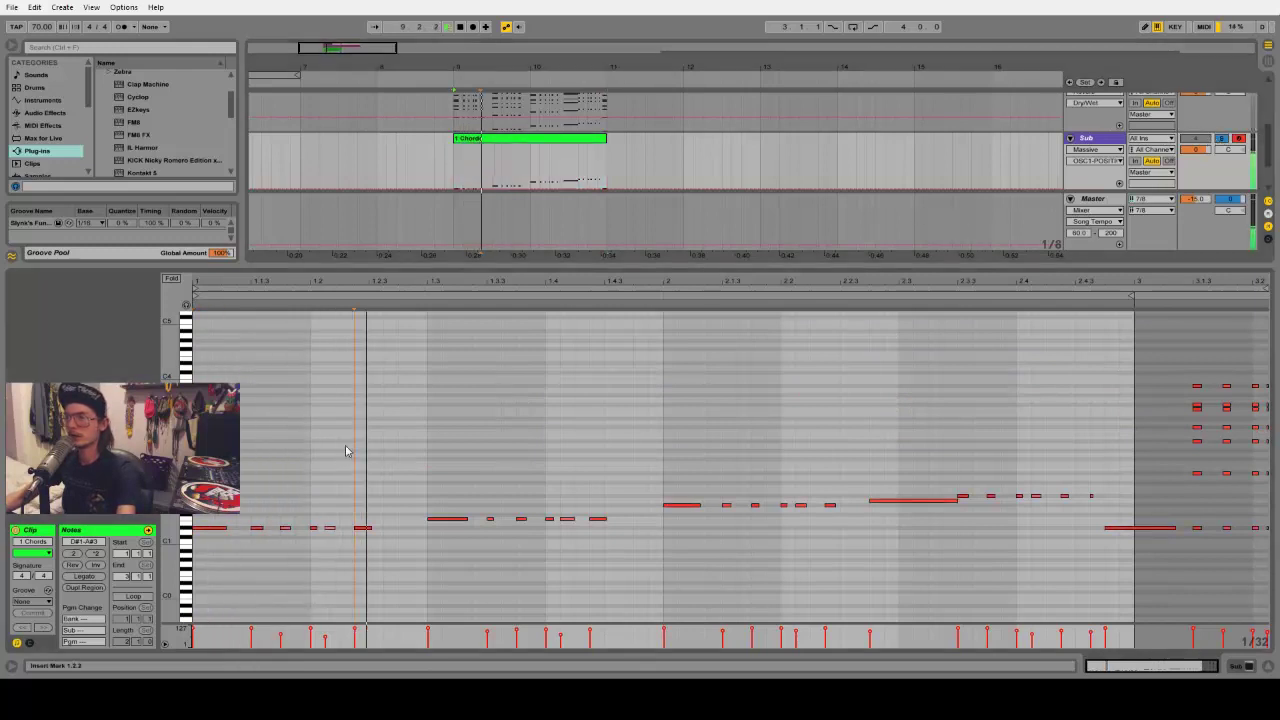
Duplicate the Sub clip's root notes one octave higher, keeping the original notes
drag(206, 478, 1100, 583)
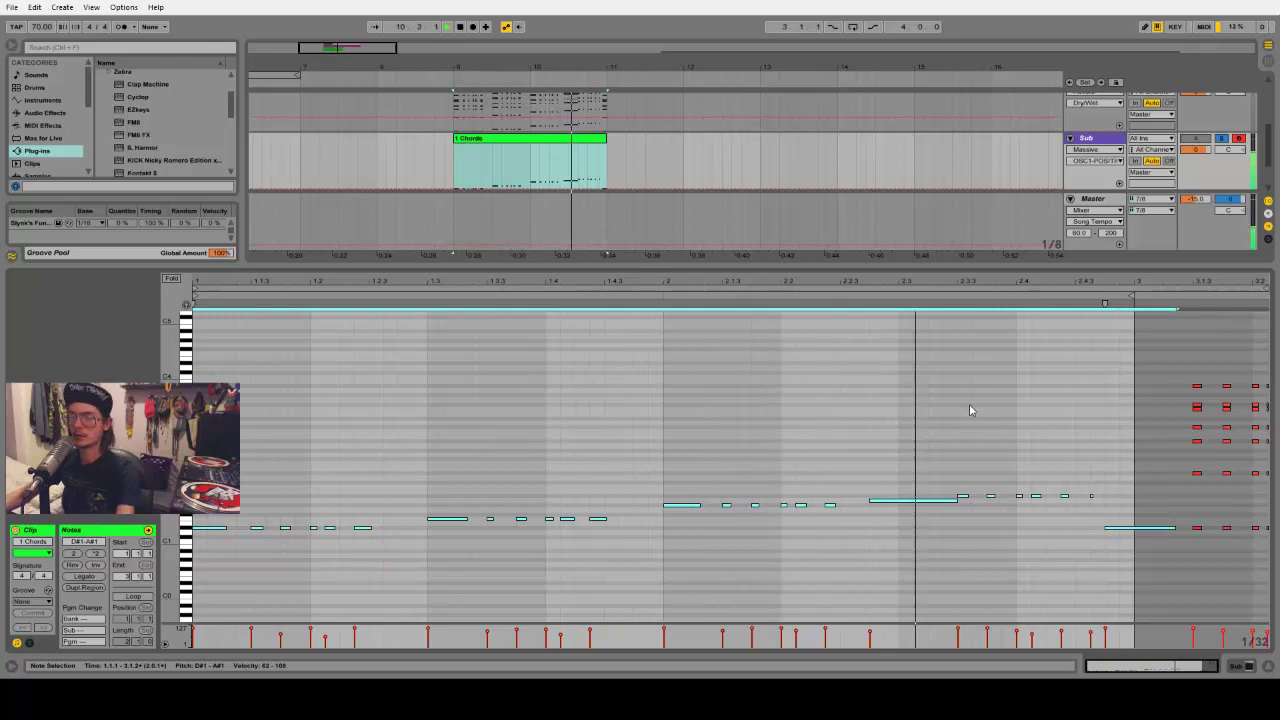
key(ctrl+c)
key(ctrl+v)
key(shift+Up)
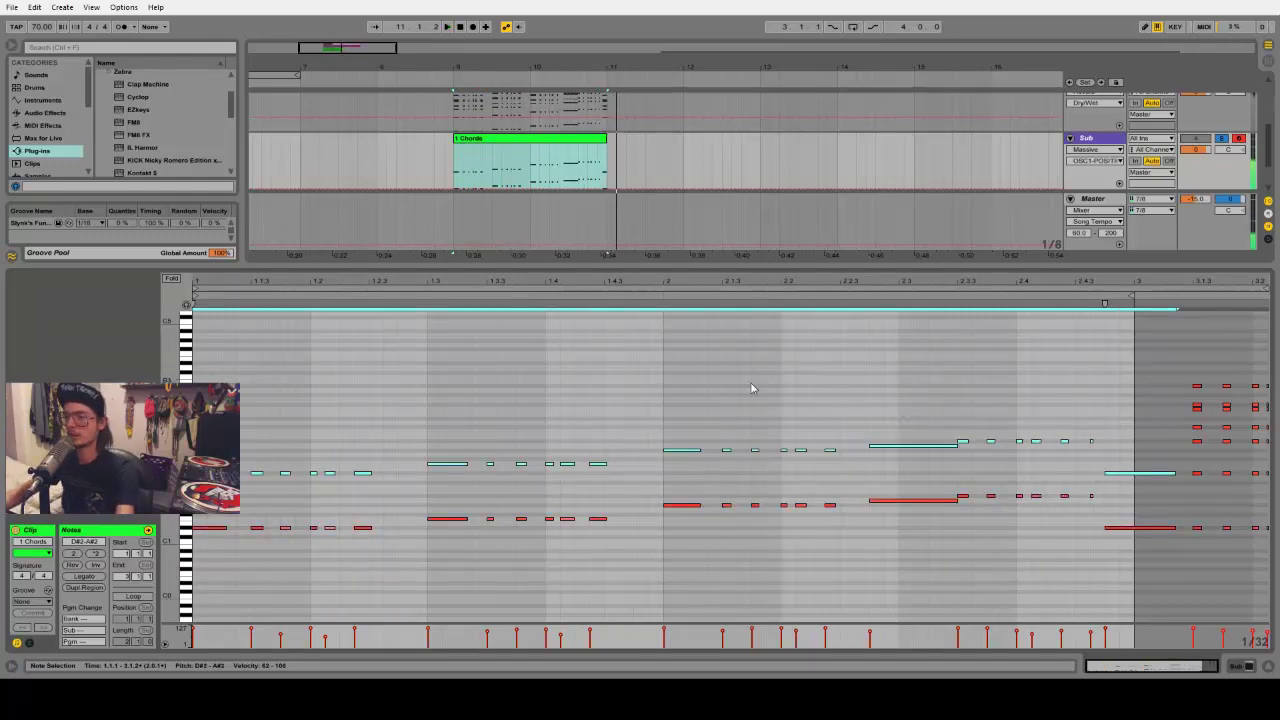
Solo the Chords track as well and play it back together with the Sub track
scroll(1222, 143, up, 2)
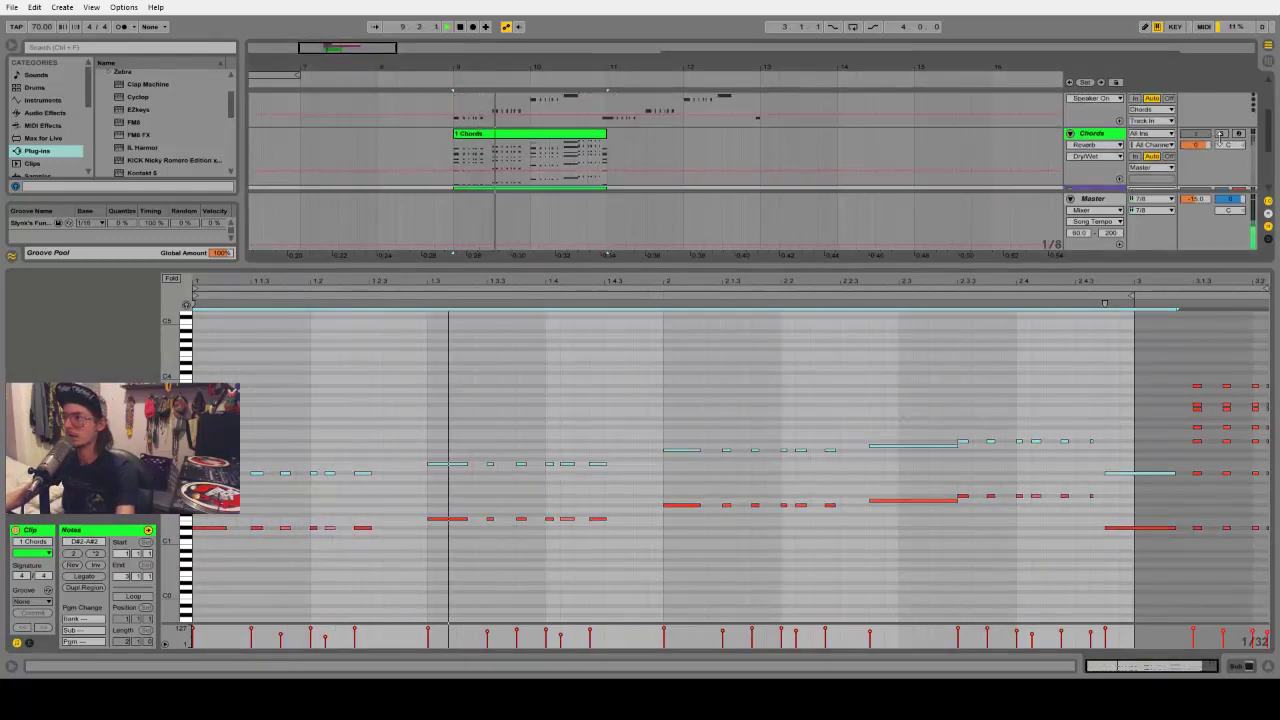
drag(886, 268, 886, 376)
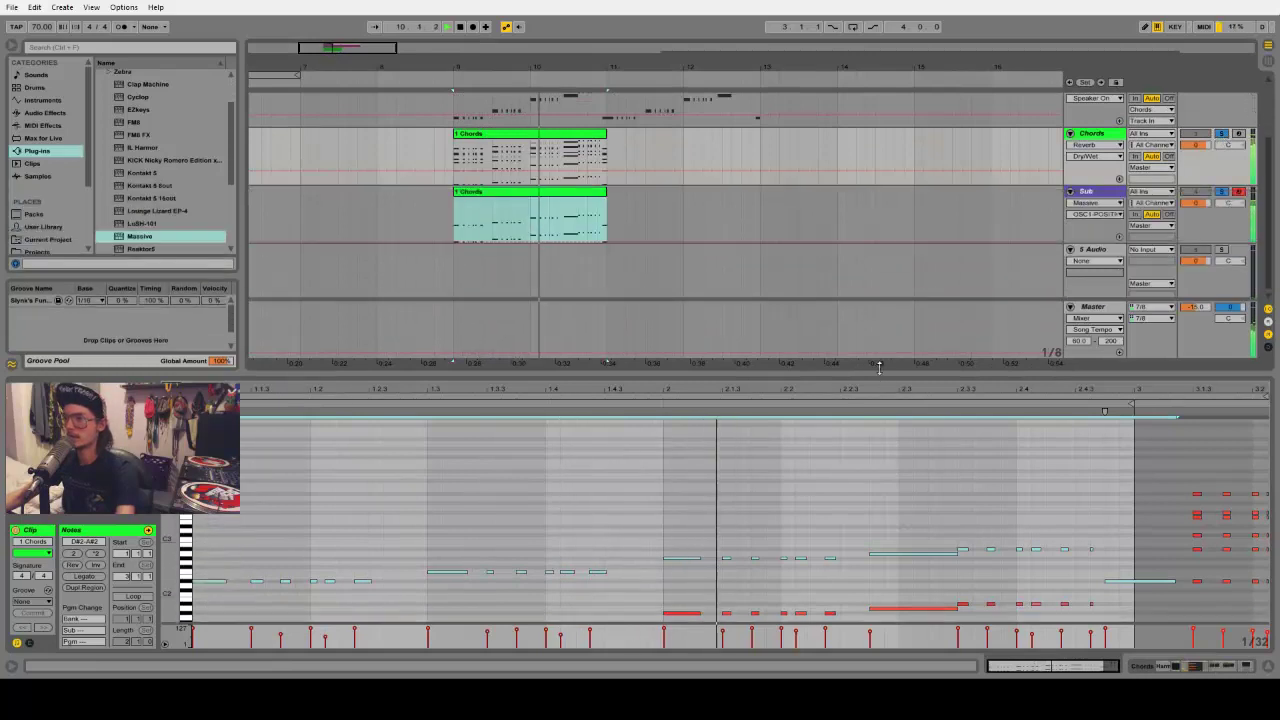
click(602, 515)
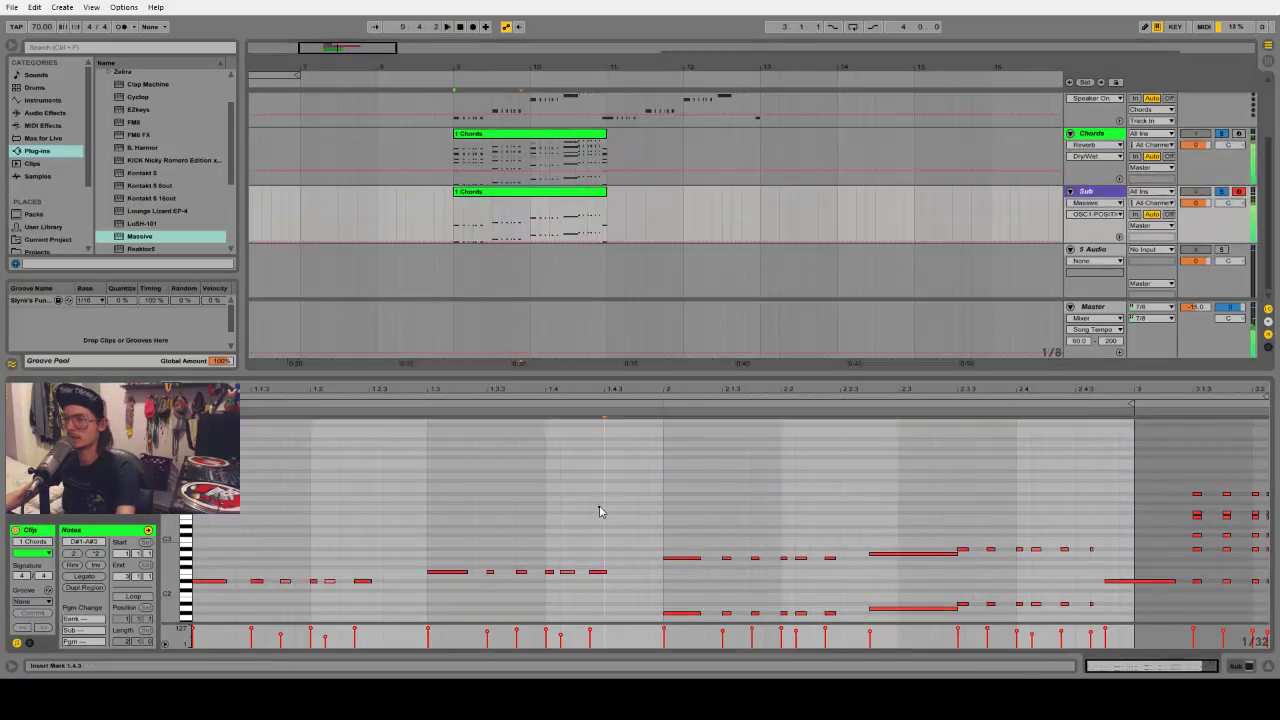
Transpose both rows of notes in the Sub clip down one octave and play back the result
drag(208, 492, 1120, 596)
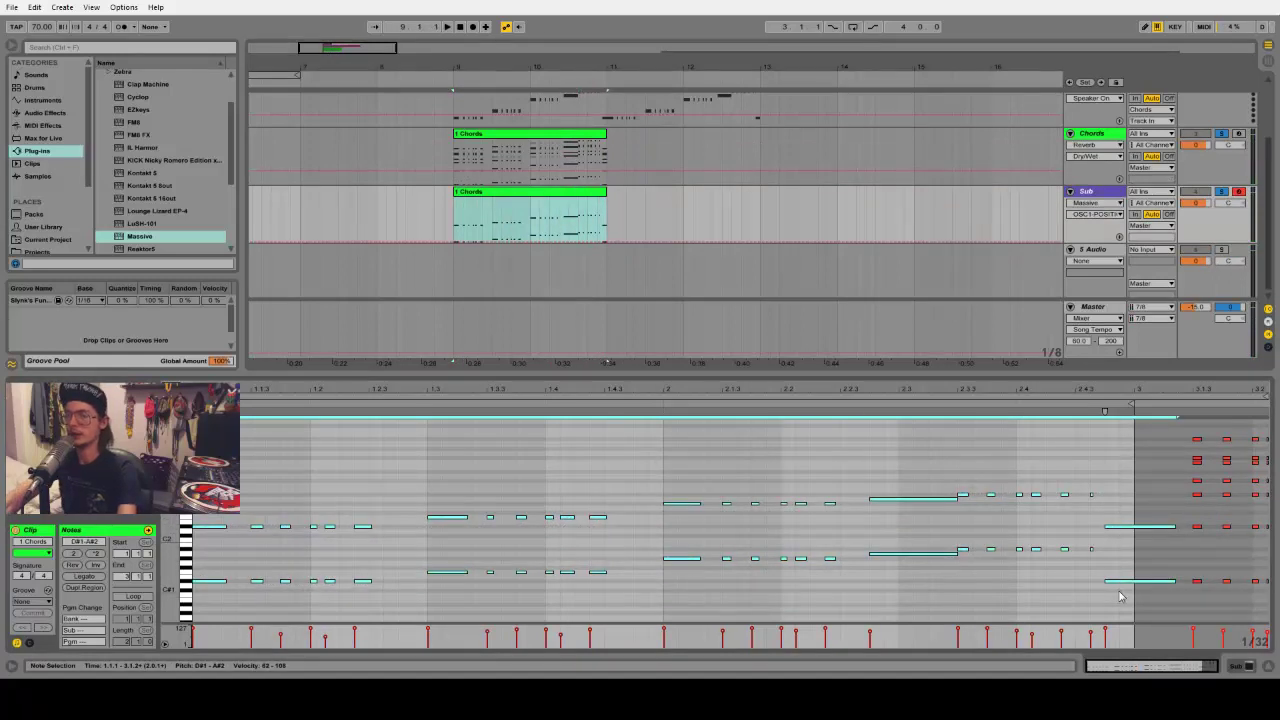
key(shift+Down)
key(space)
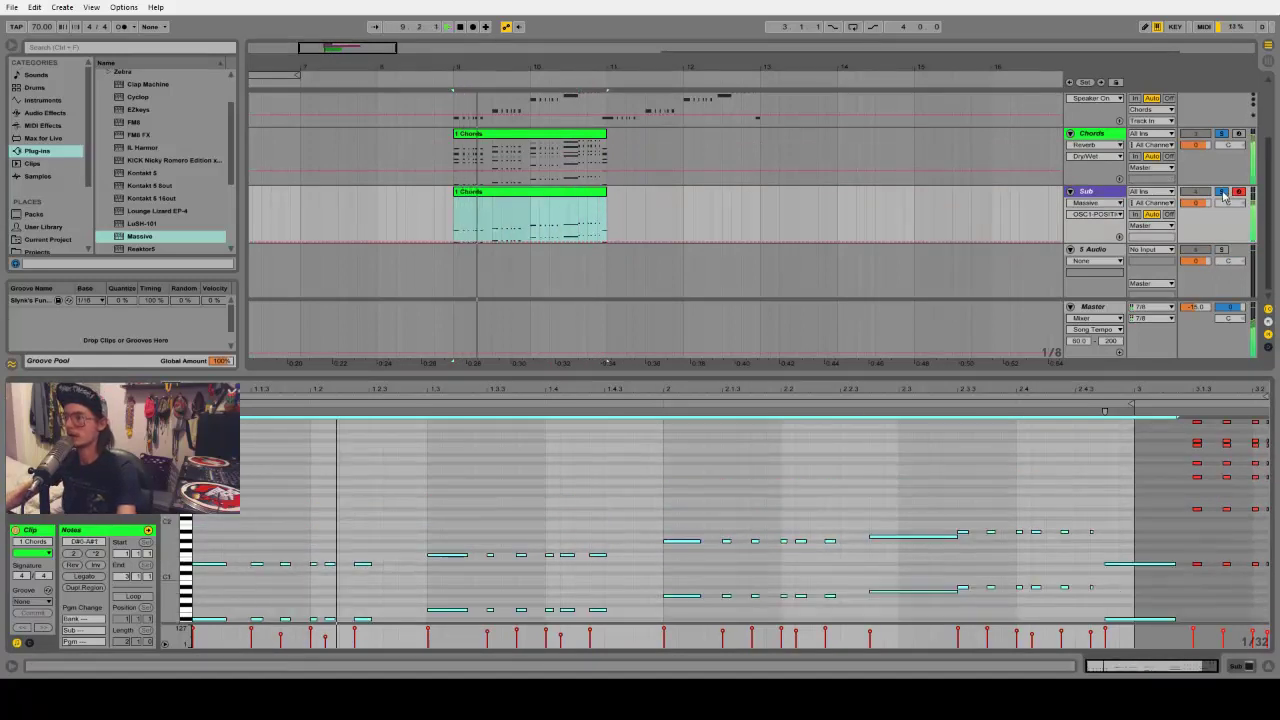
Slightly lengthen the attack of envelope 4 in the Sub track's Massive and replay the soloed clip
click(943, 223)
click(1107, 197)
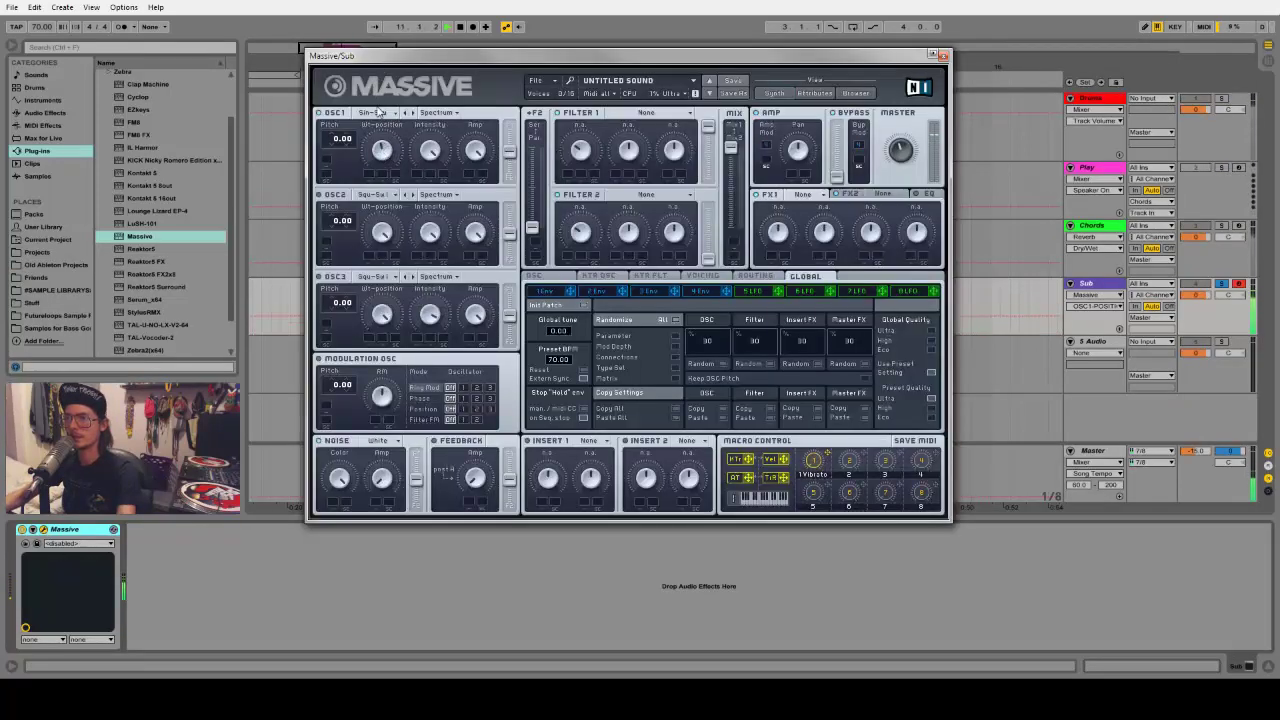
click(695, 292)
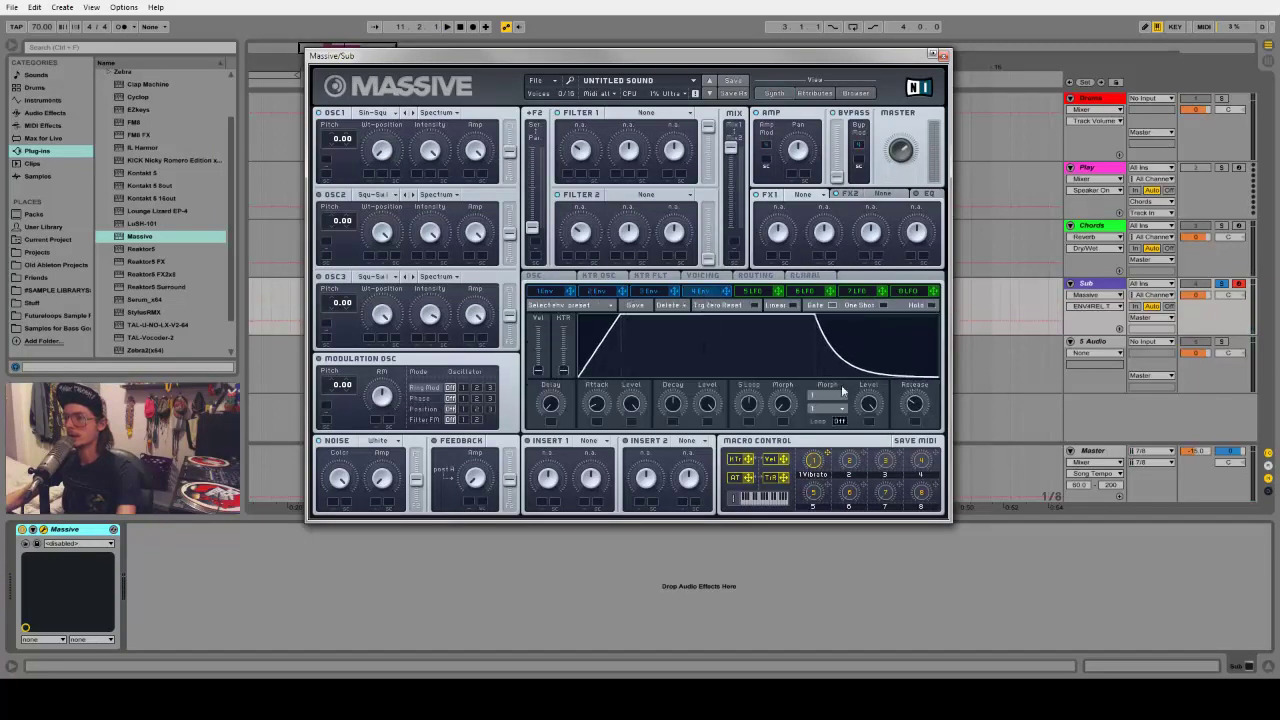
drag(600, 405, 603, 401)
click(943, 55)
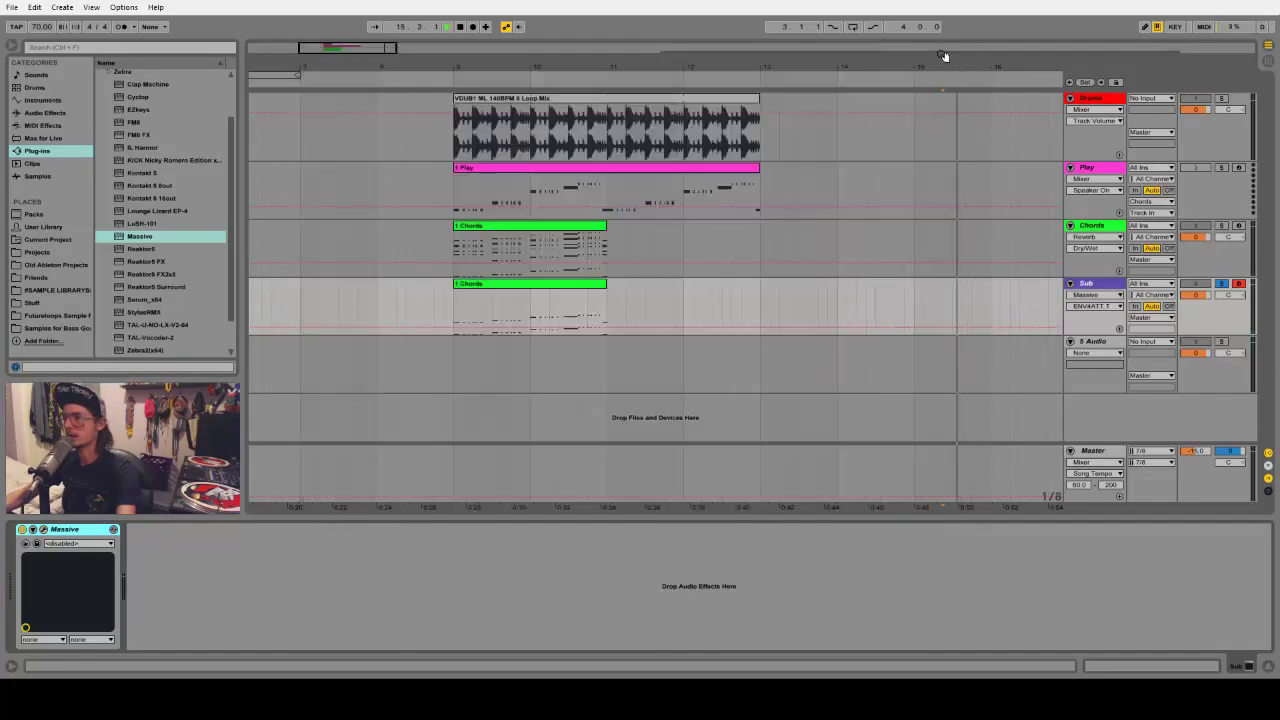
click(600, 300)
click(645, 298)
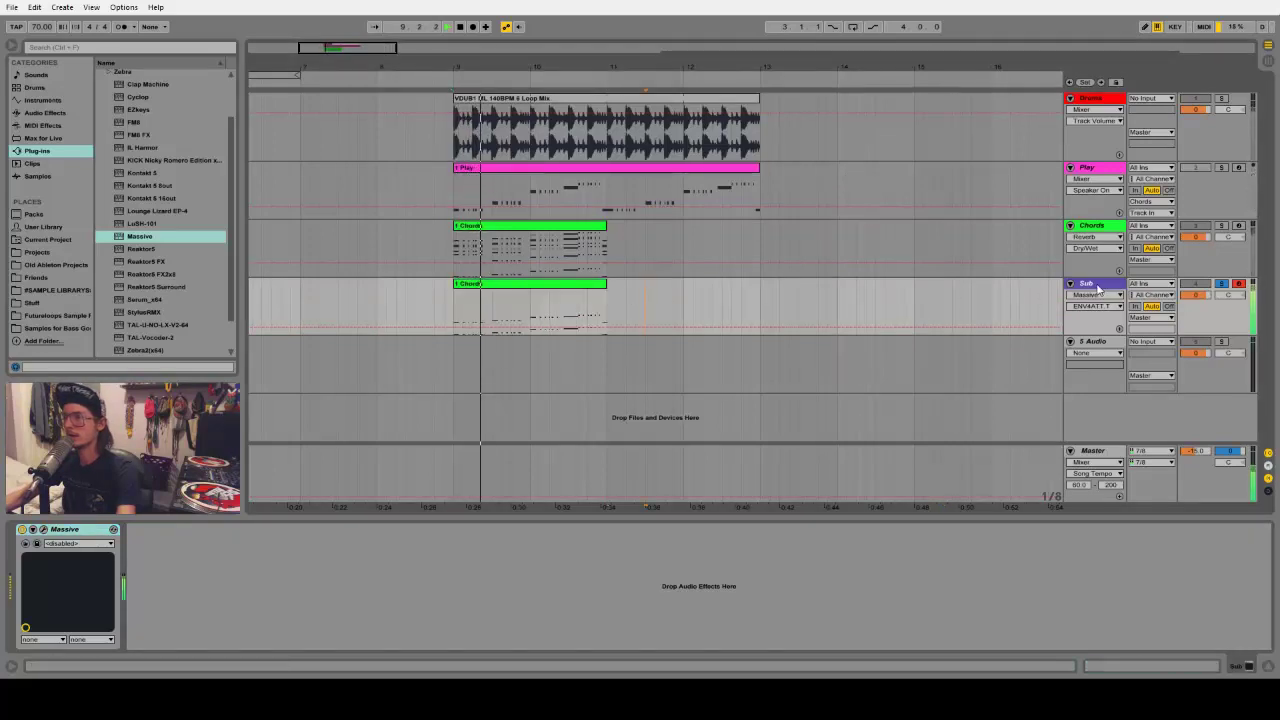
Delete the upper-octave row of notes from the Sub clip, keeping only the lowest row
click(540, 287)
double_click(540, 287)
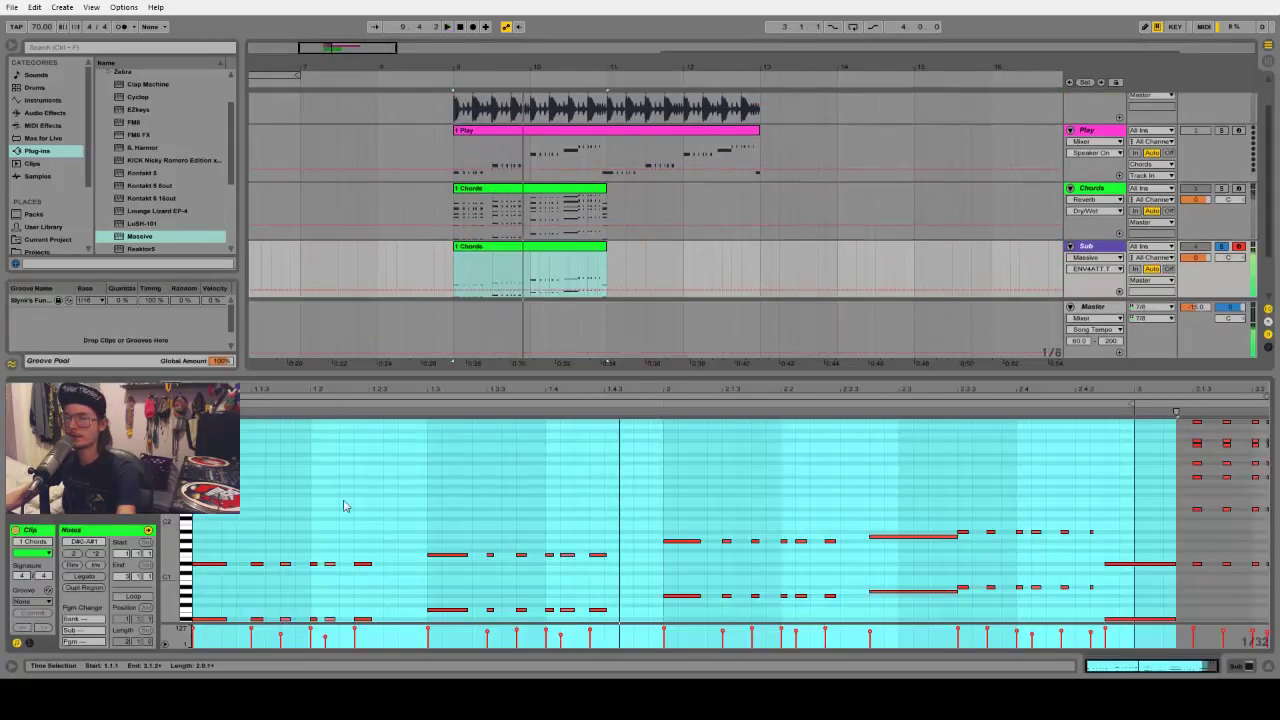
click(246, 537)
drag(206, 530, 652, 572)
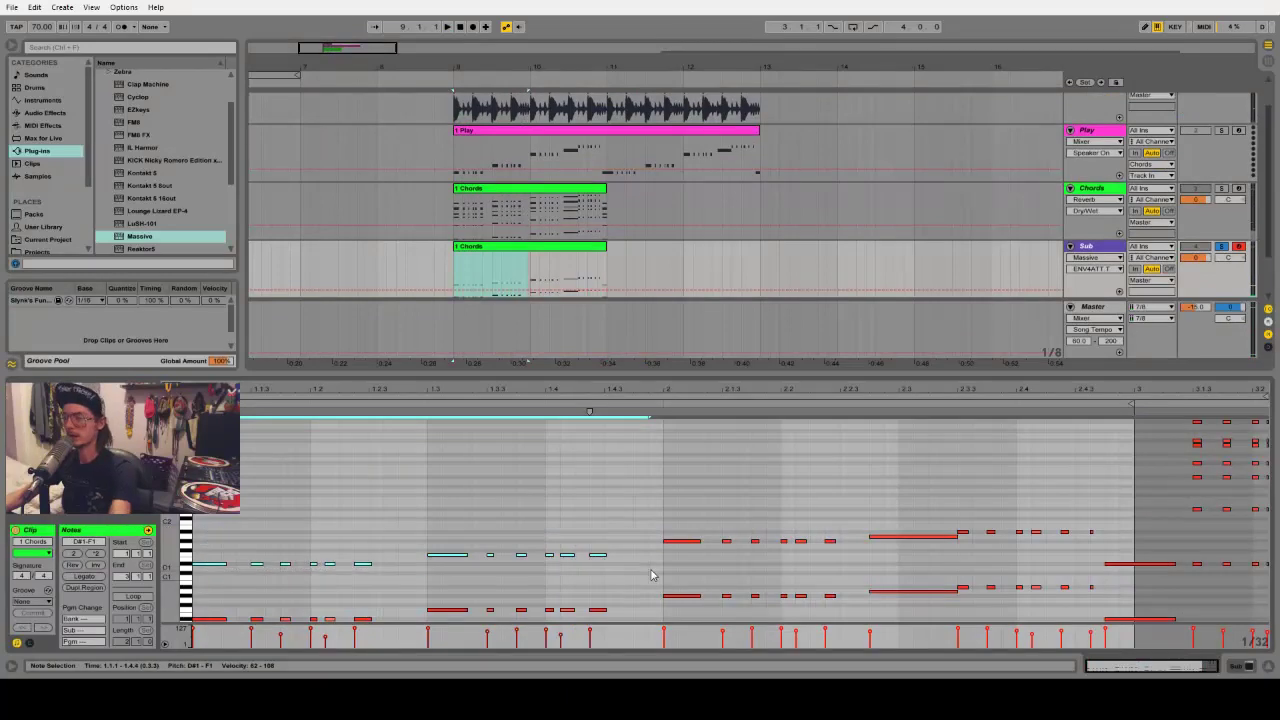
key(Delete)
drag(655, 523, 1110, 572)
key(Delete)
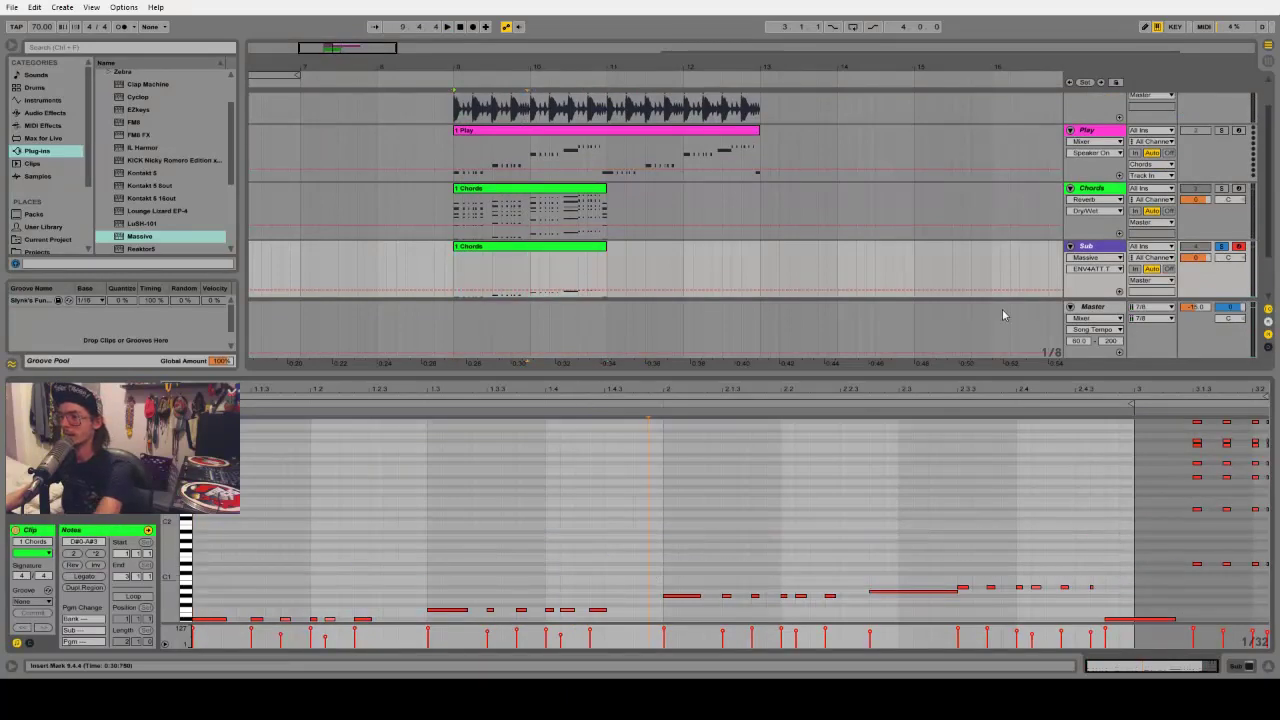
Set Massive's oscillator 2 to the Sin-Square wavetable at pitch 12.00 and adjust its amp while the sub plays
click(1105, 249)
click(43, 530)
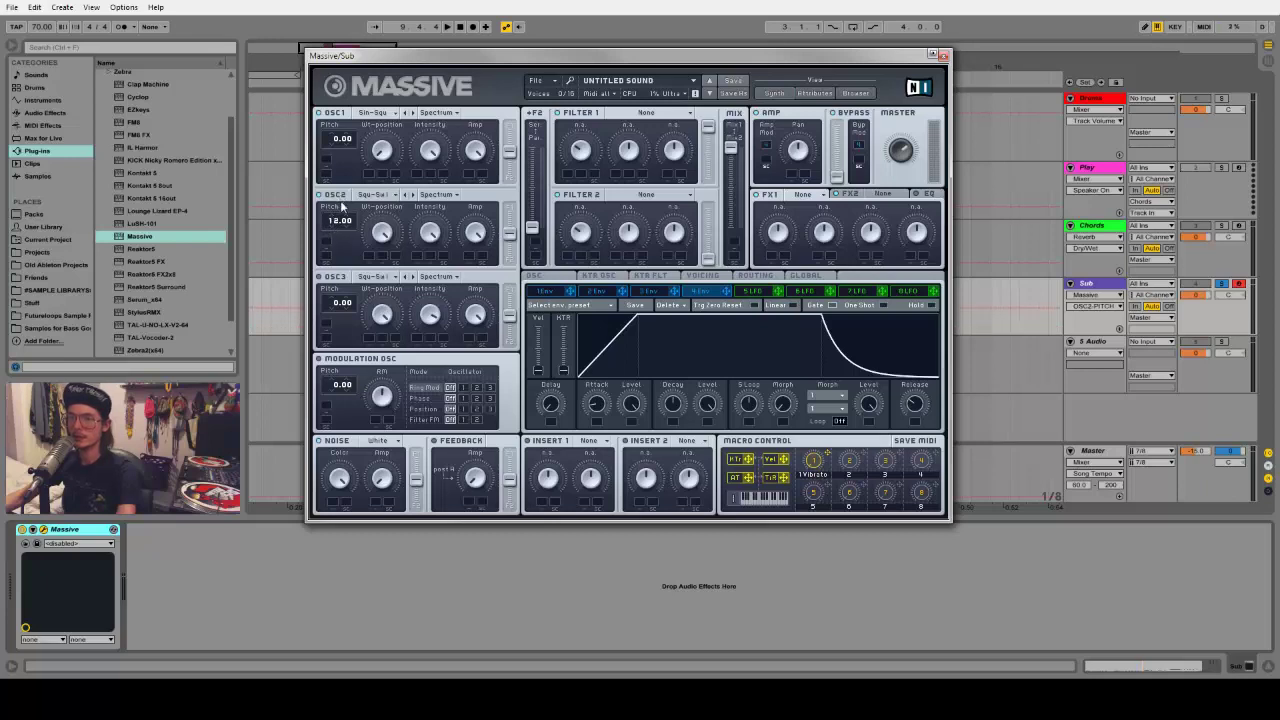
key(space)
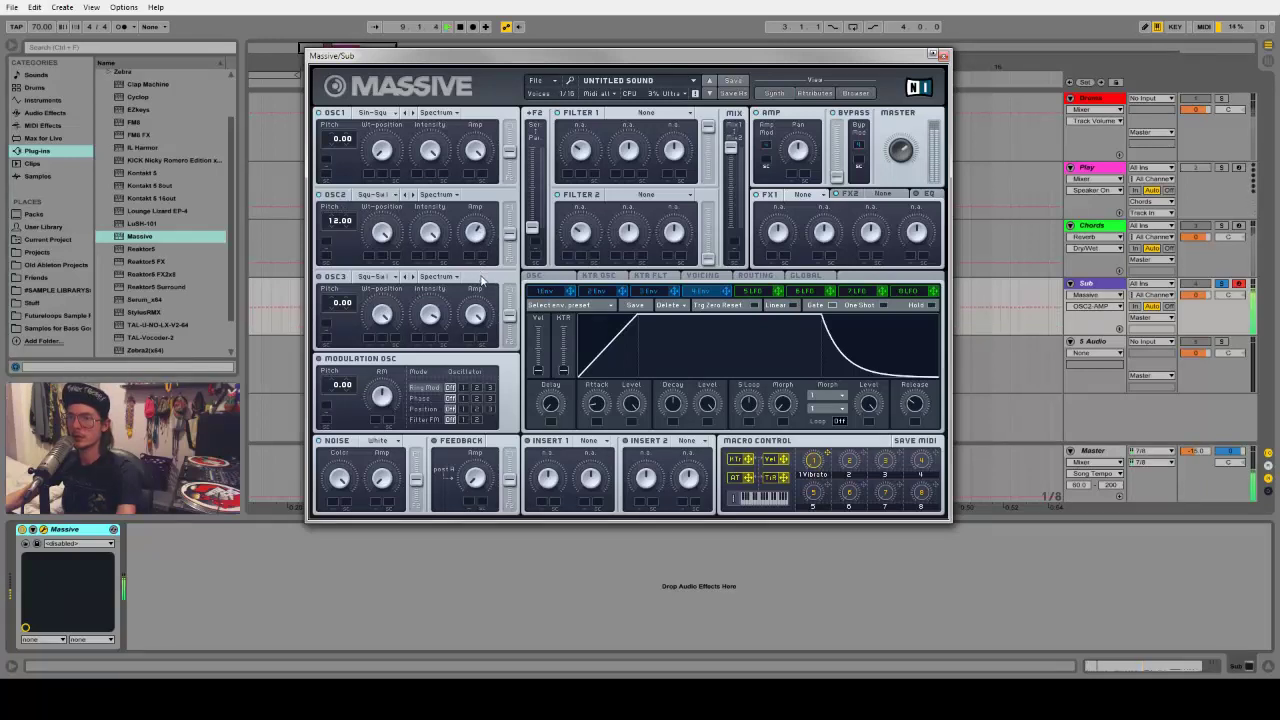
click(389, 200)
click(392, 235)
click(476, 222)
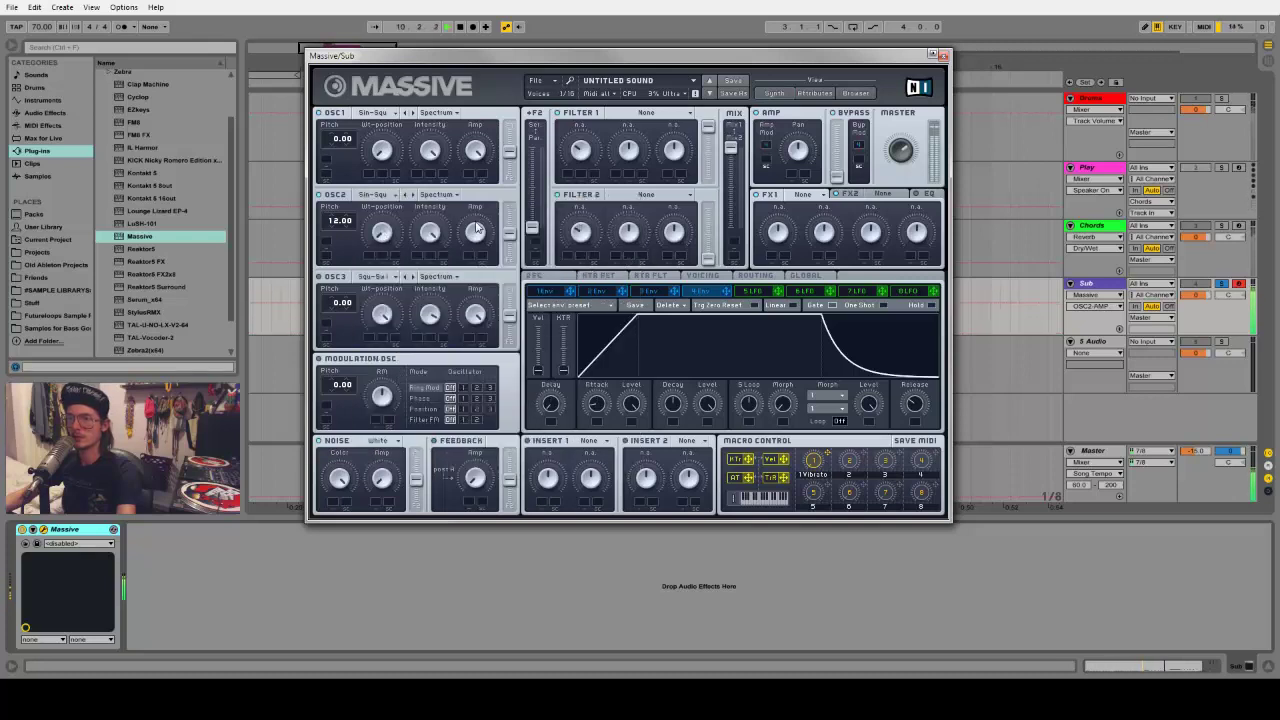
click(943, 50)
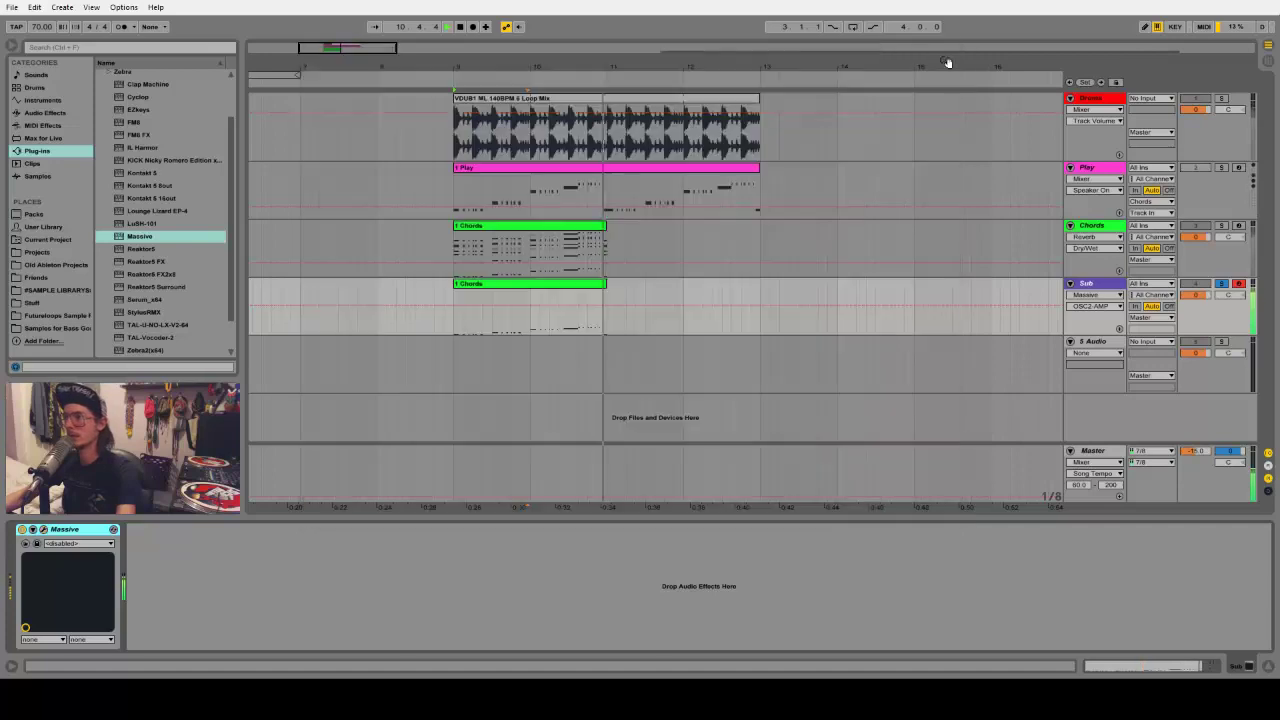
Solo the Chords track instead of the Sub track and play back its clip from bar 9
click(990, 245)
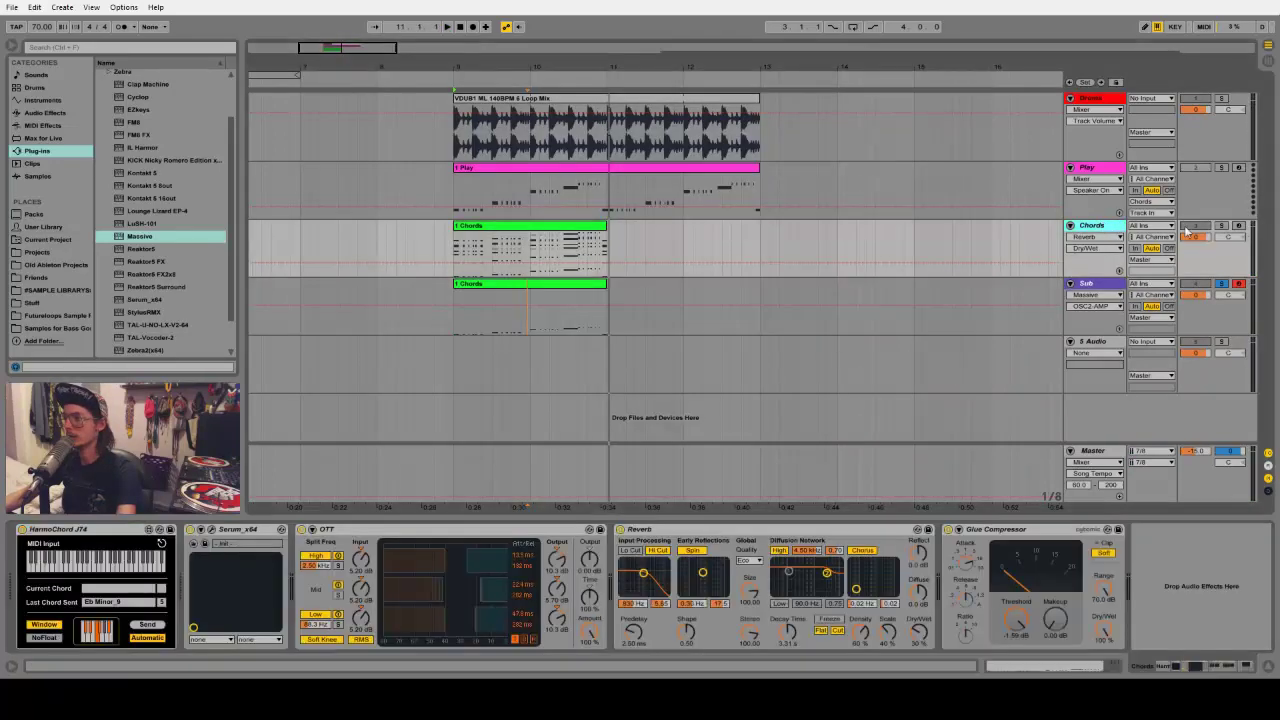
click(556, 230)
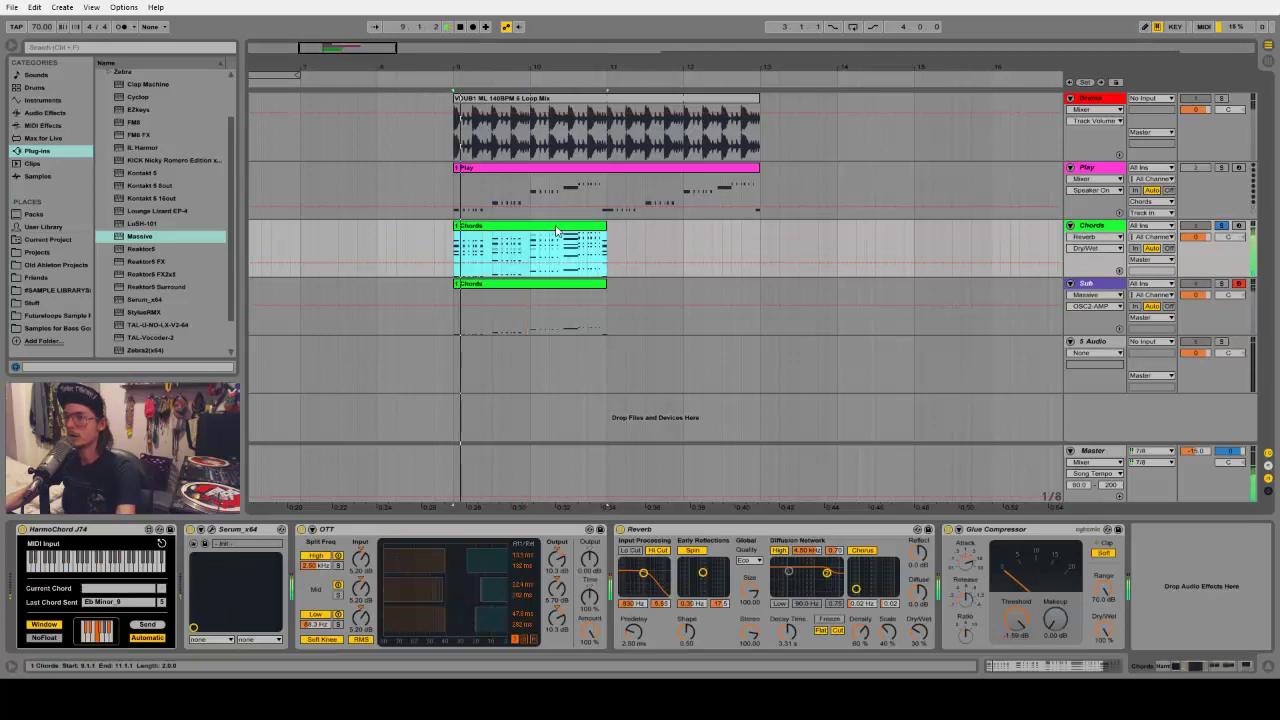
click(655, 272)
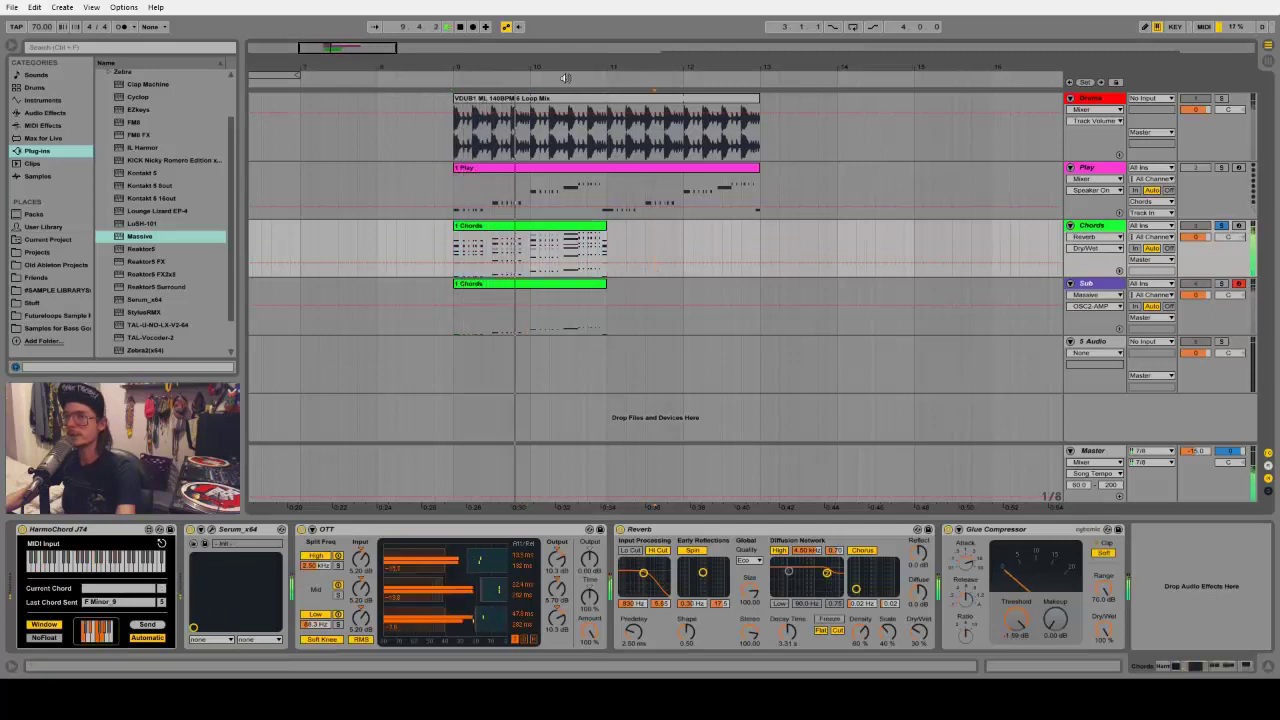
click(660, 251)
key(space)
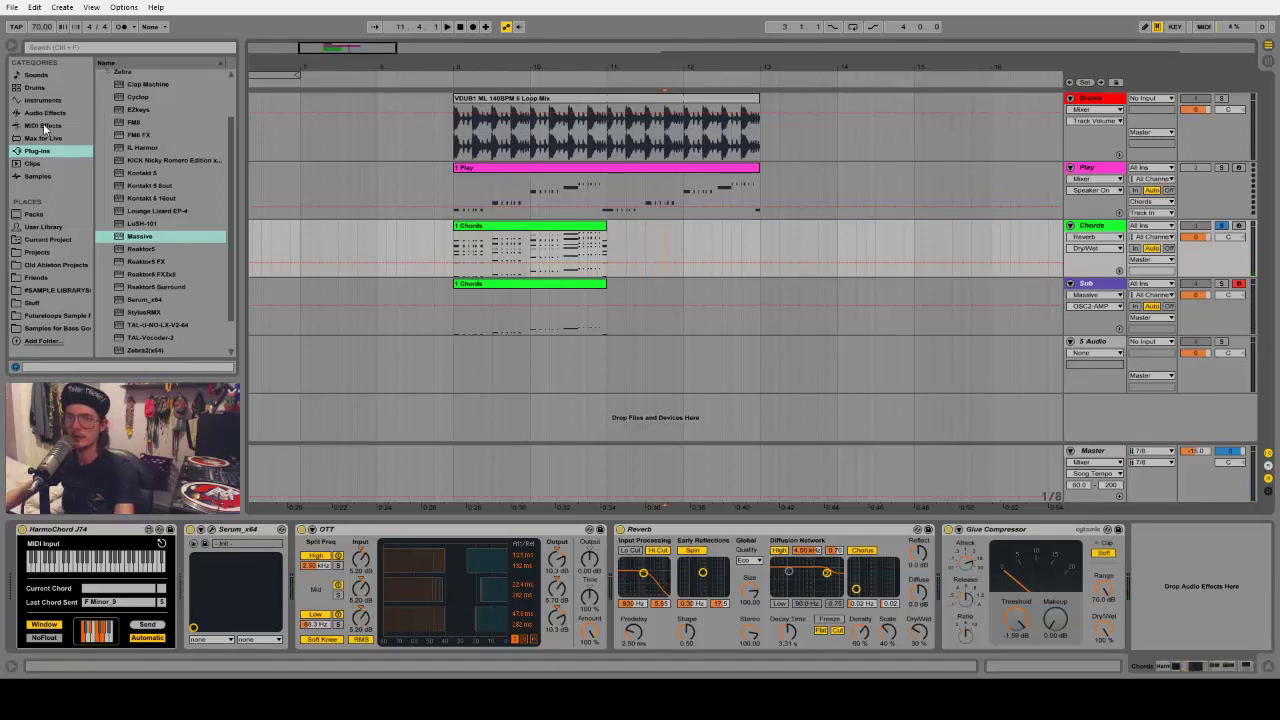
Add the SIDECHAIN.als set from the User Library's # Tools folder as a new track above the drums
click(45, 227)
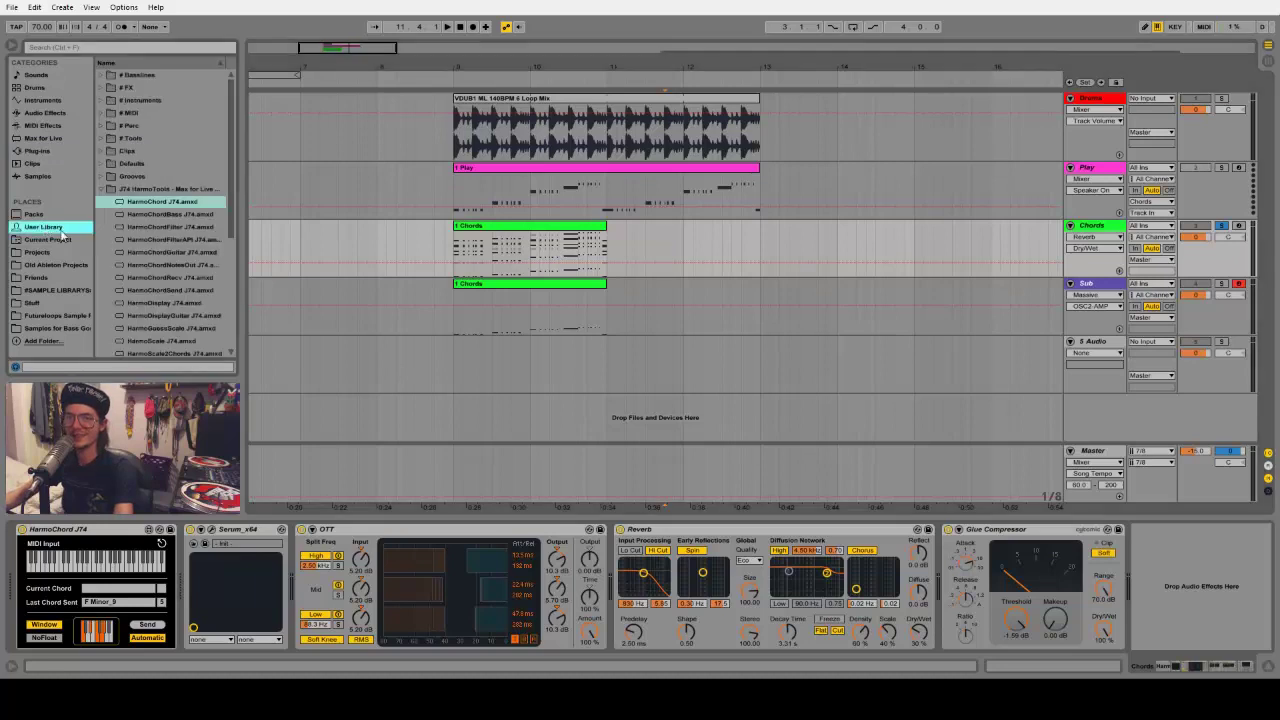
click(101, 203)
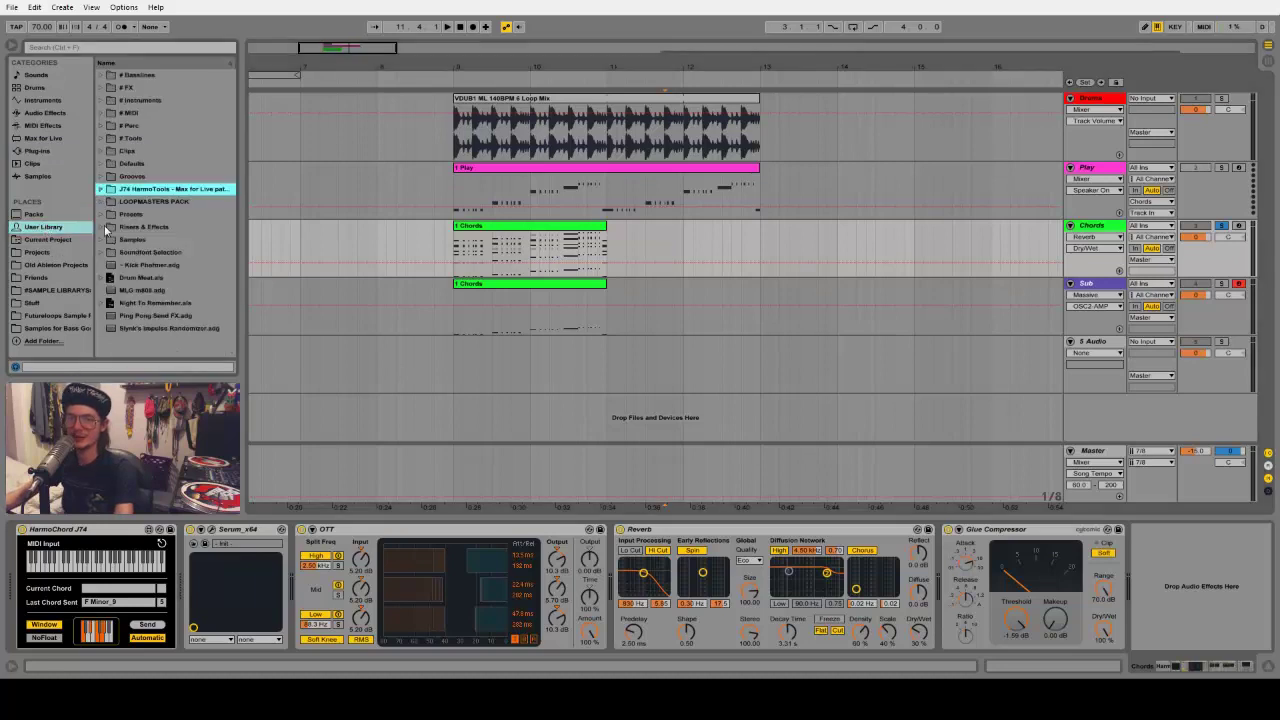
click(102, 139)
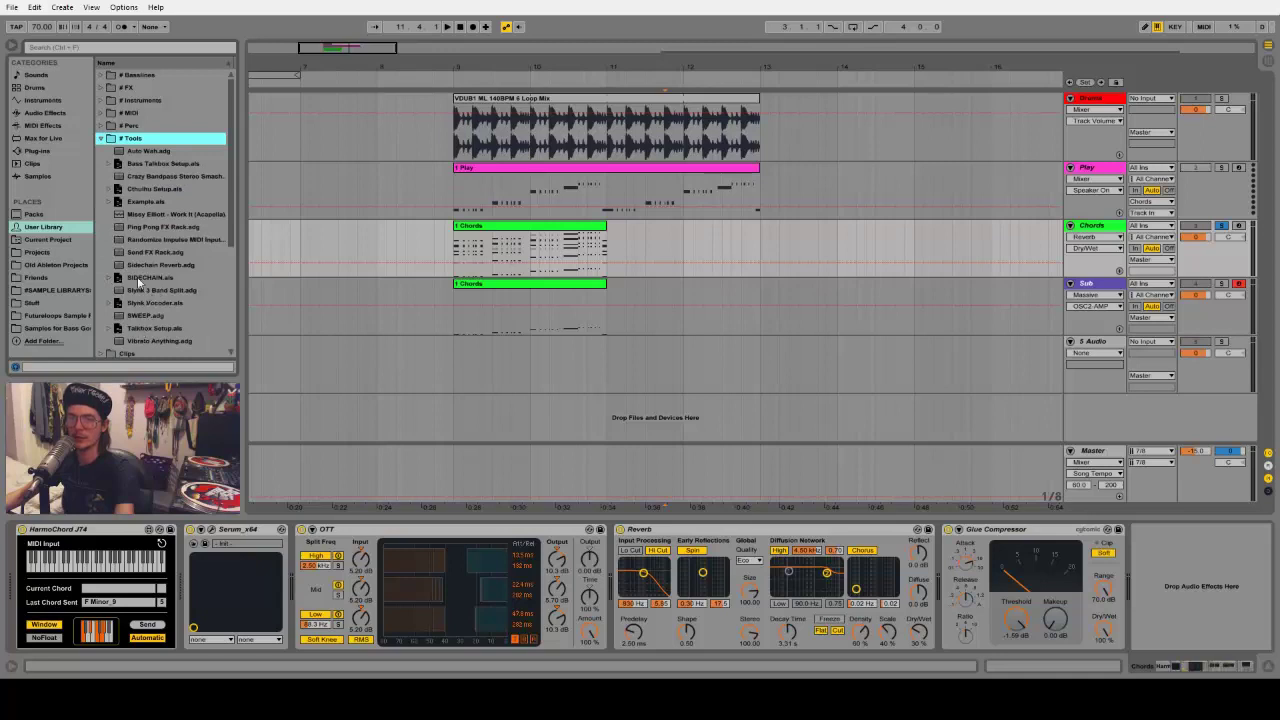
drag(137, 281, 750, 113)
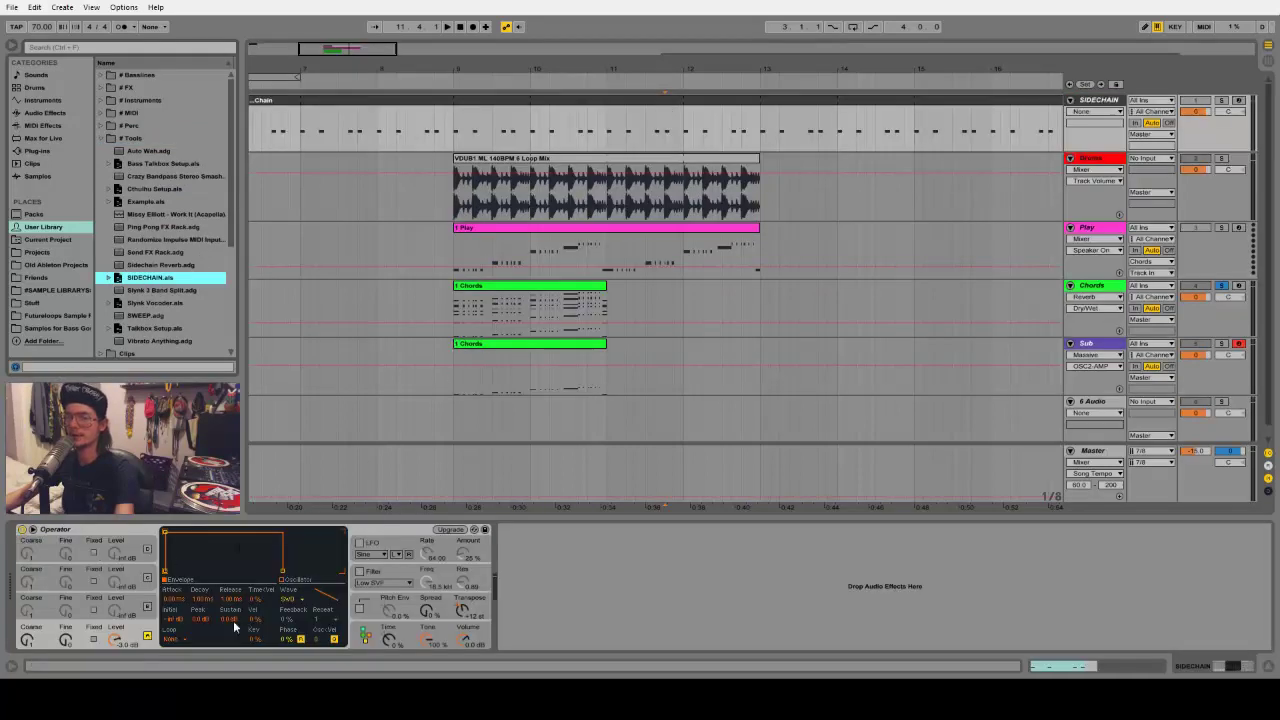
Open the Chain clip on the SIDECHAIN track and move its third C1 note back to 1.3.1
double_click(262, 103)
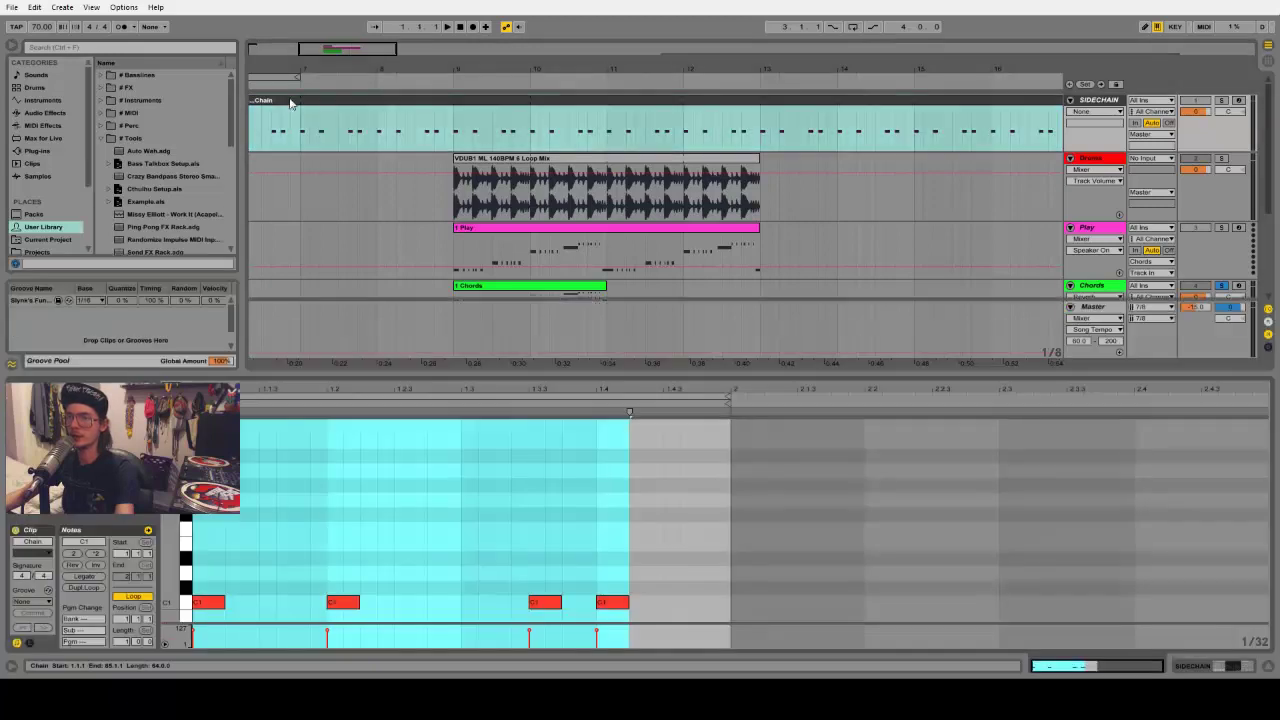
click(510, 595)
click(548, 603)
drag(548, 603, 480, 603)
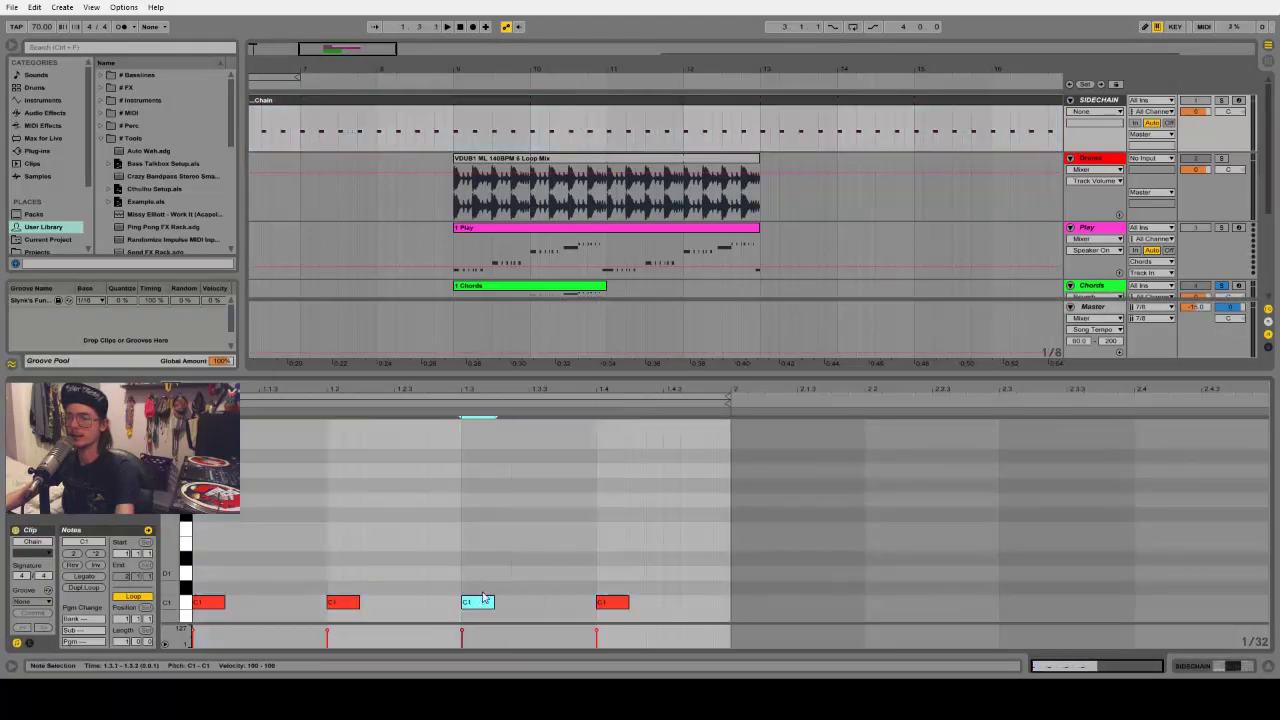
Delete the parts of the Chain clip before bar 9 and after bar 13 to match the drum loop
drag(453, 128, 336, 145)
key(Delete)
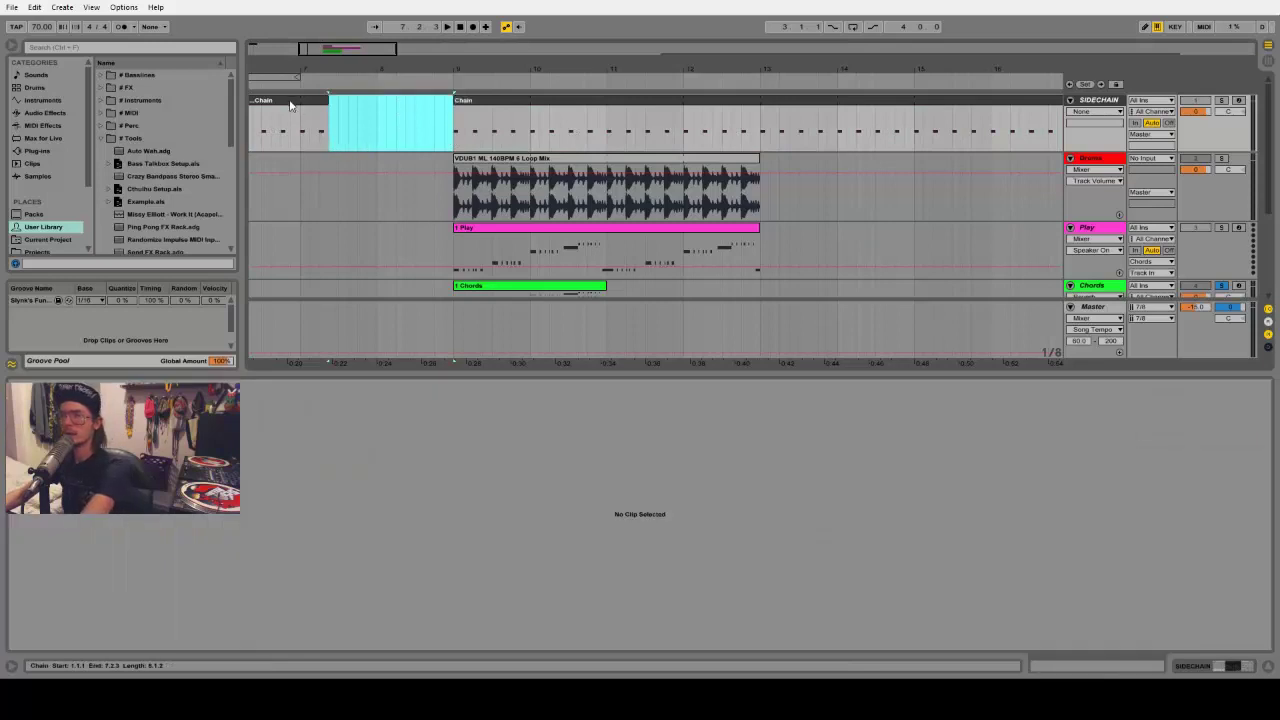
click(310, 130)
key(Delete)
key(Delete)
drag(762, 135, 1062, 135)
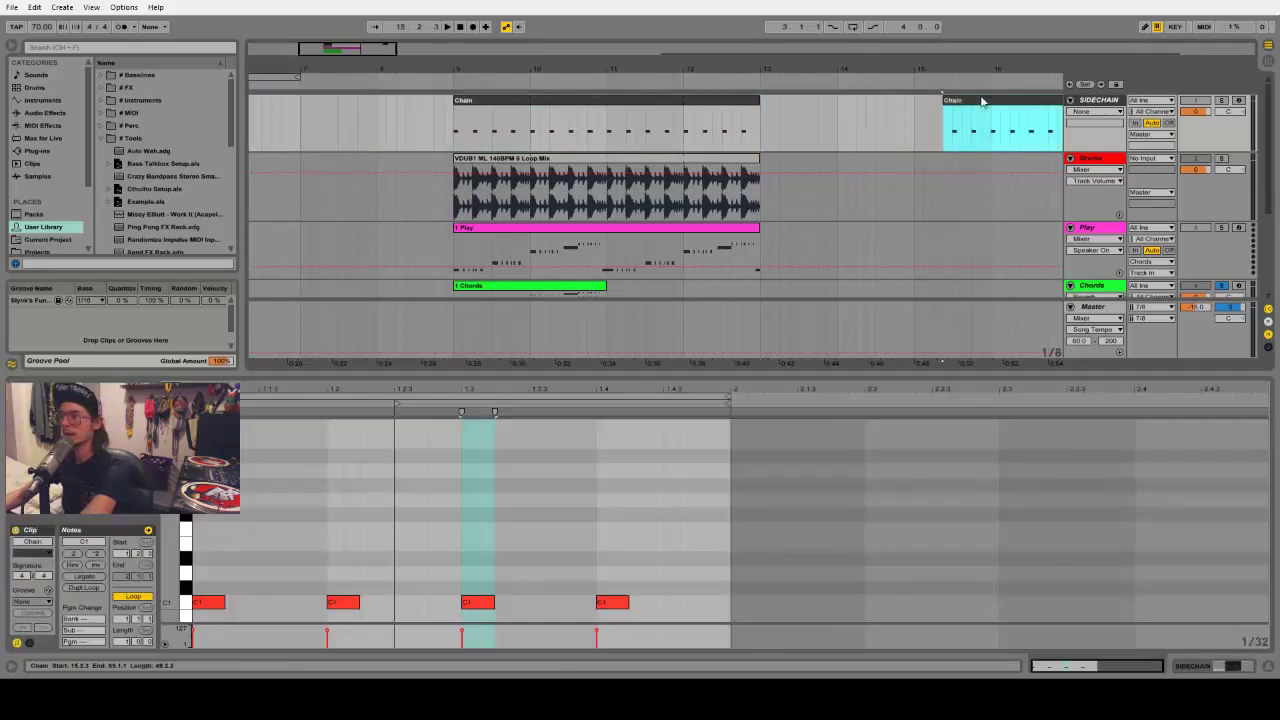
key(Delete)
scroll(915, 166, down, 2)
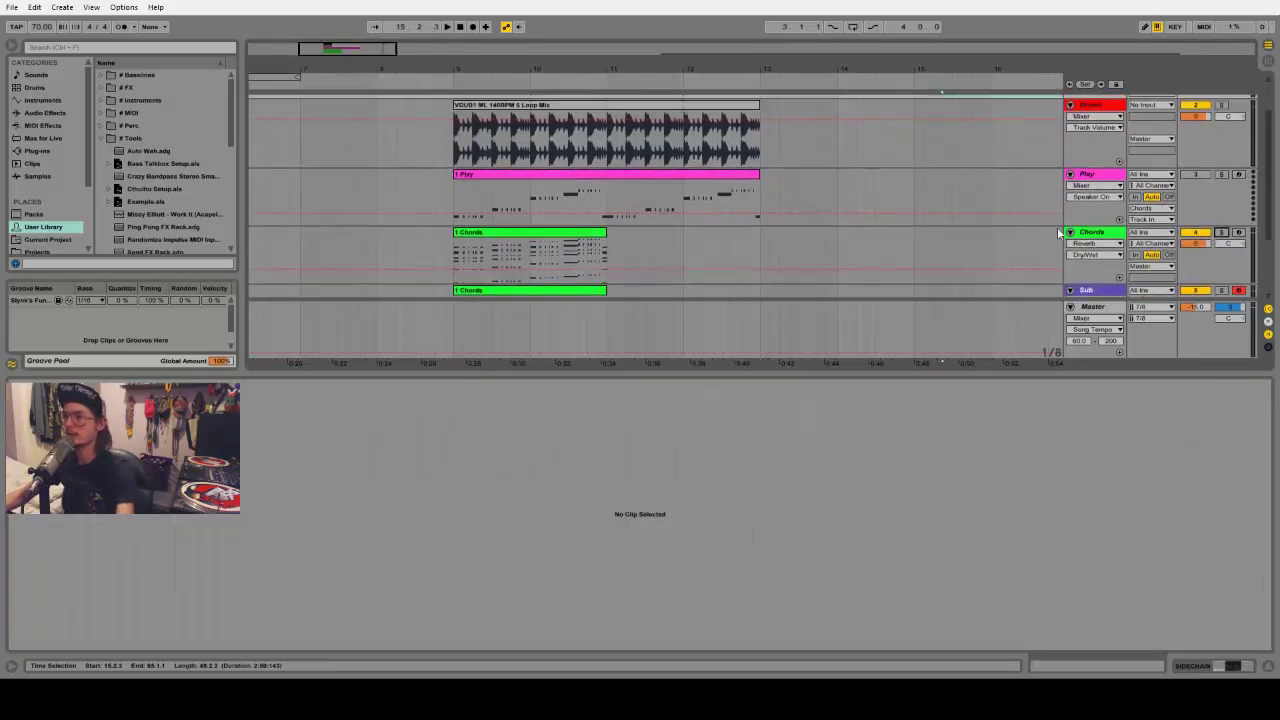
drag(878, 374, 865, 520)
scroll(855, 350, up, 2)
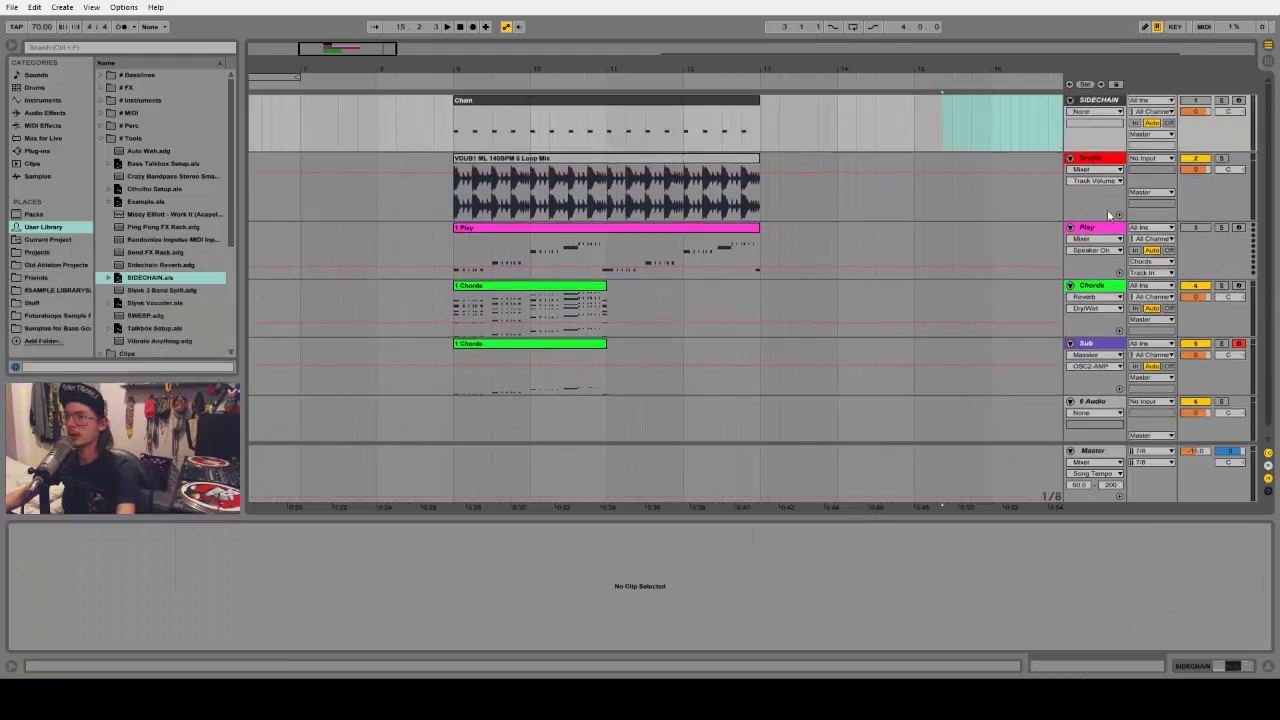
Add an Audio Effects Compressor to the end of the Chords track's device chain
click(42, 113)
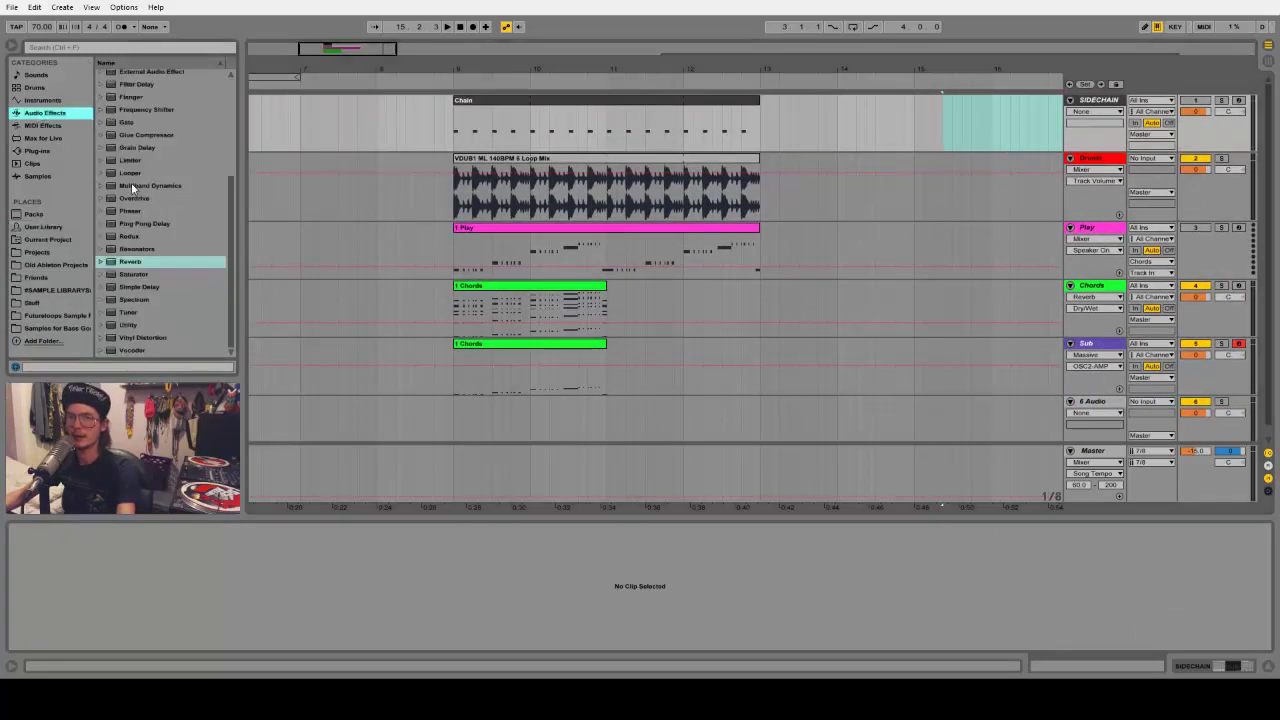
scroll(131, 182, up, 4)
click(134, 147)
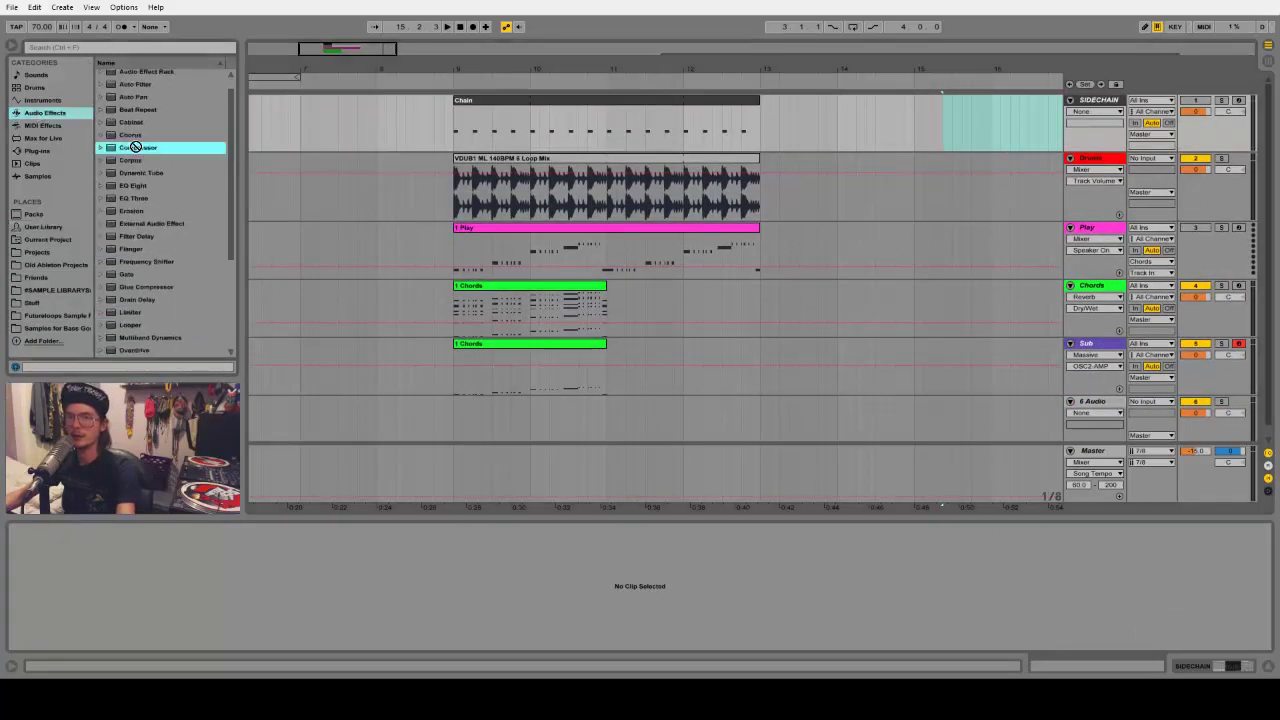
click(1094, 289)
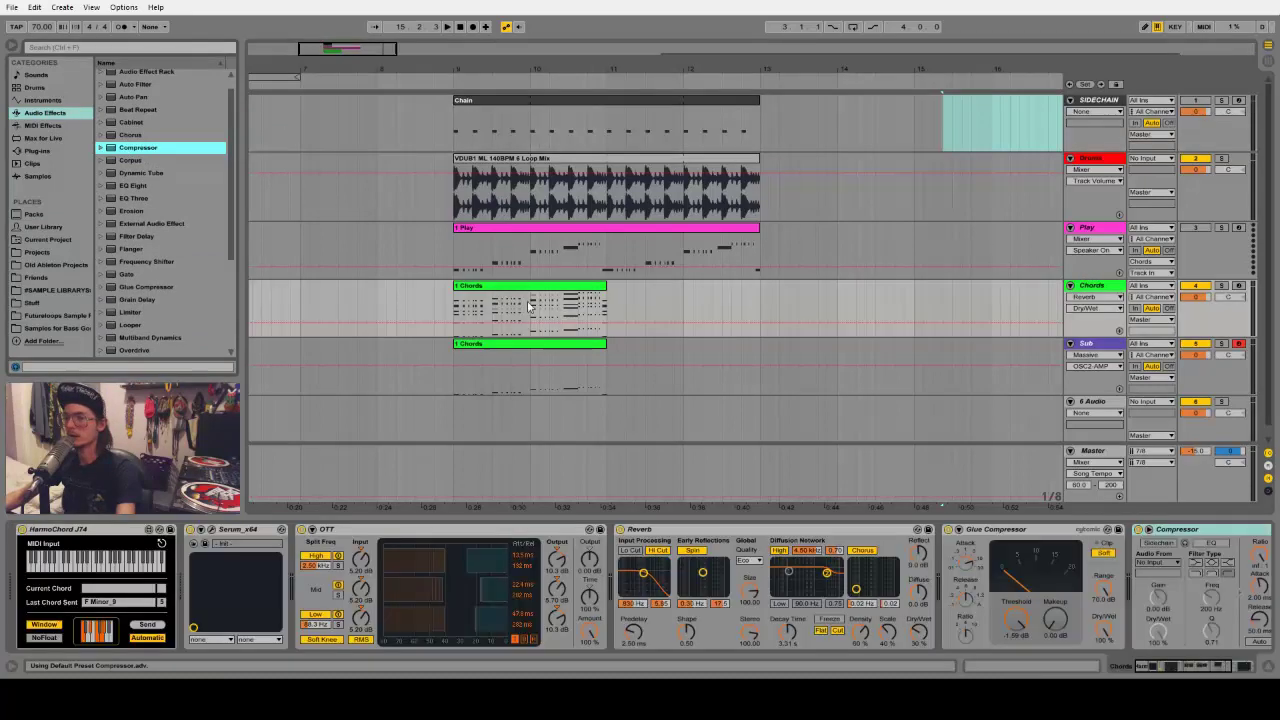
Enable Sidechain on the Chords Compressor and set its Audio From source to SIDECHAIN
click(1183, 671)
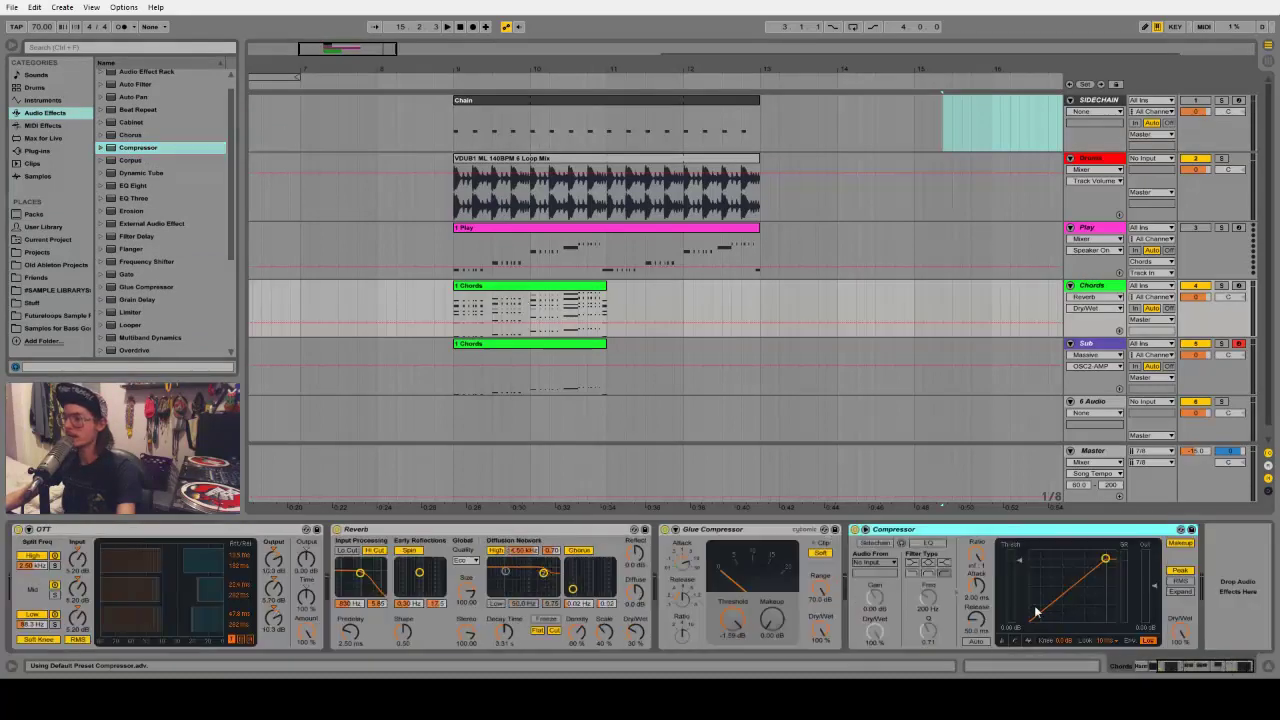
click(874, 543)
click(890, 565)
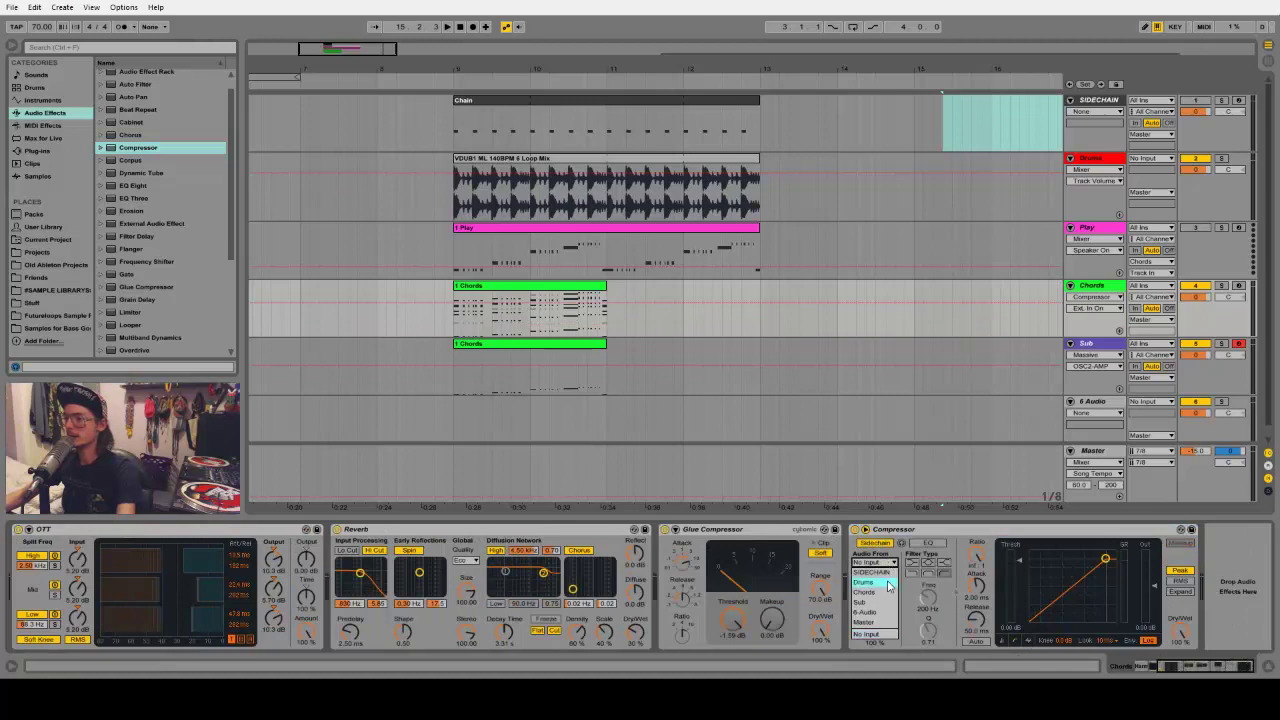
click(872, 585)
Play the arrangement from bar 9 and lower the Chords Compressor's threshold to about -21 dB
click(635, 126)
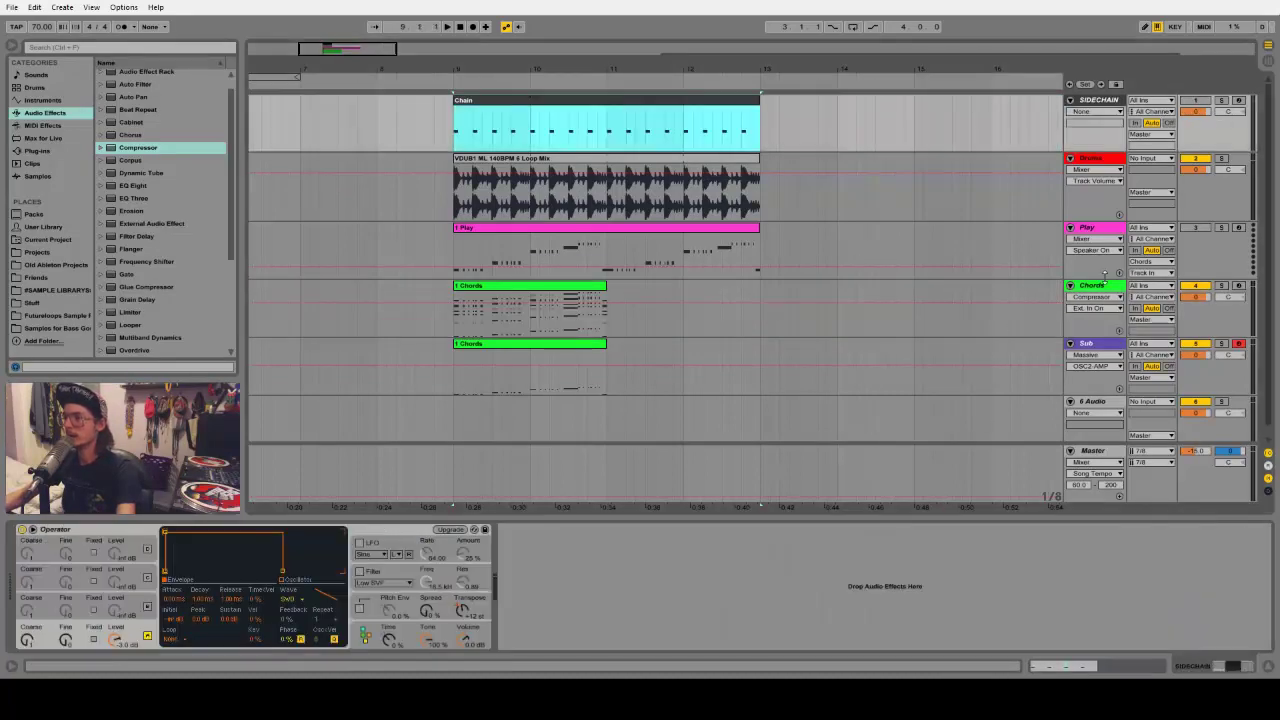
click(1098, 307)
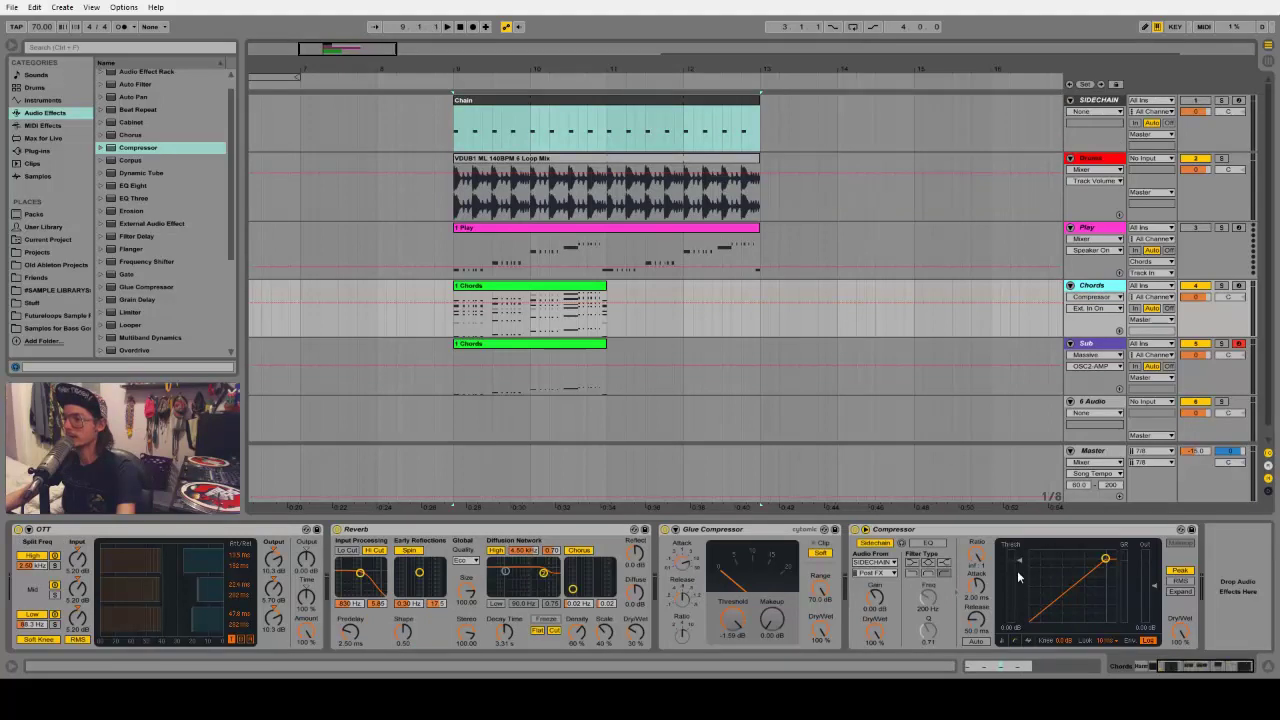
key(space)
drag(1017, 570, 1017, 585)
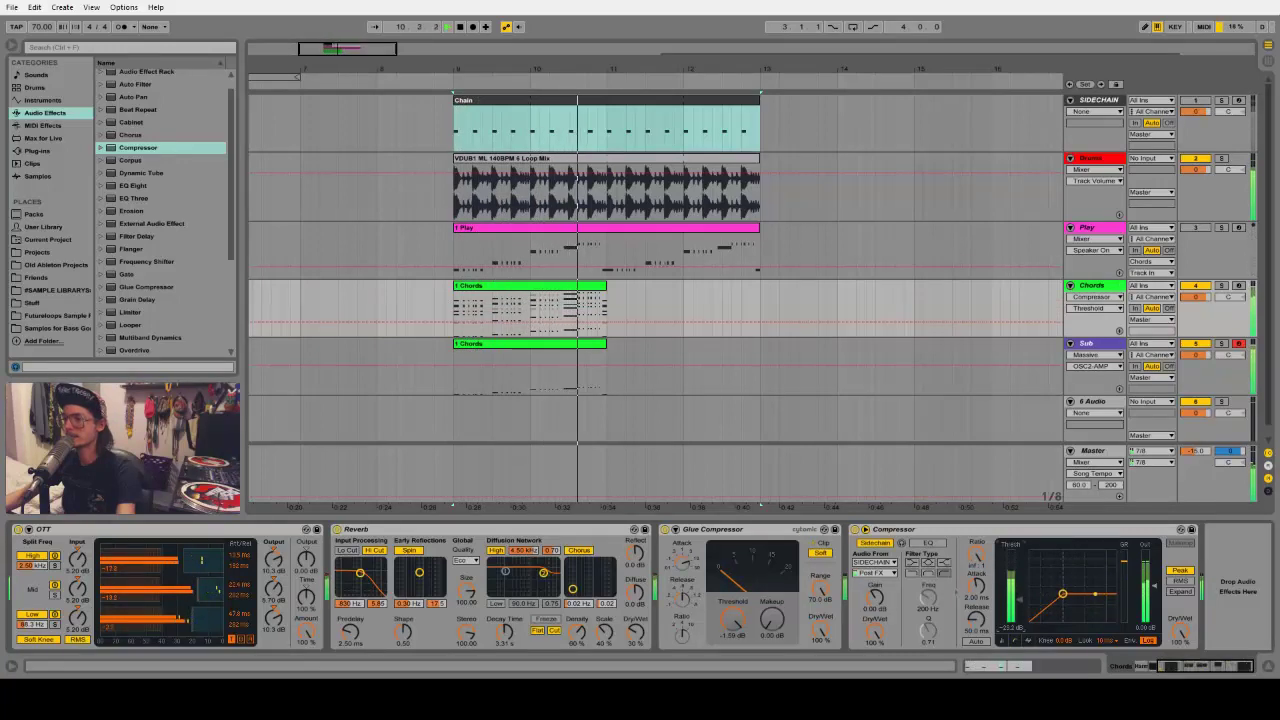
Copy the sidechained Compressor from the Chords track to the Sub track and play back from bar 9
click(924, 530)
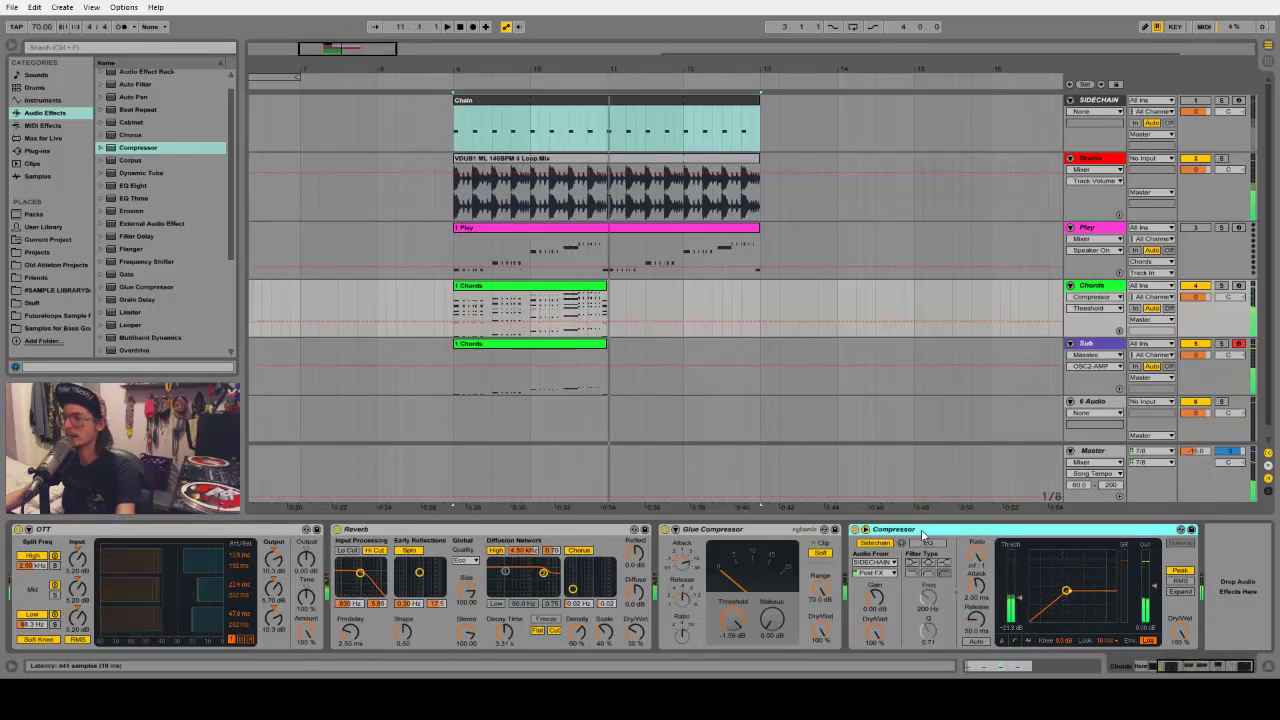
drag(924, 533, 957, 501)
drag(1106, 358, 1104, 360)
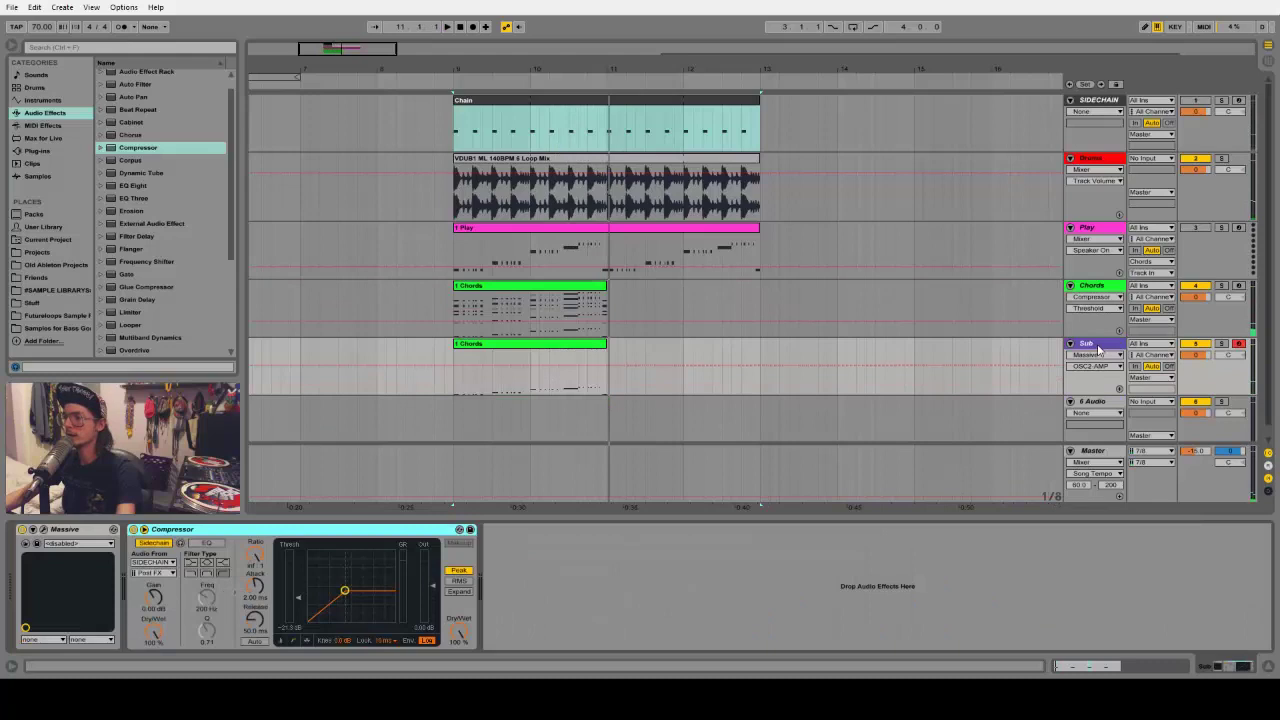
click(544, 377)
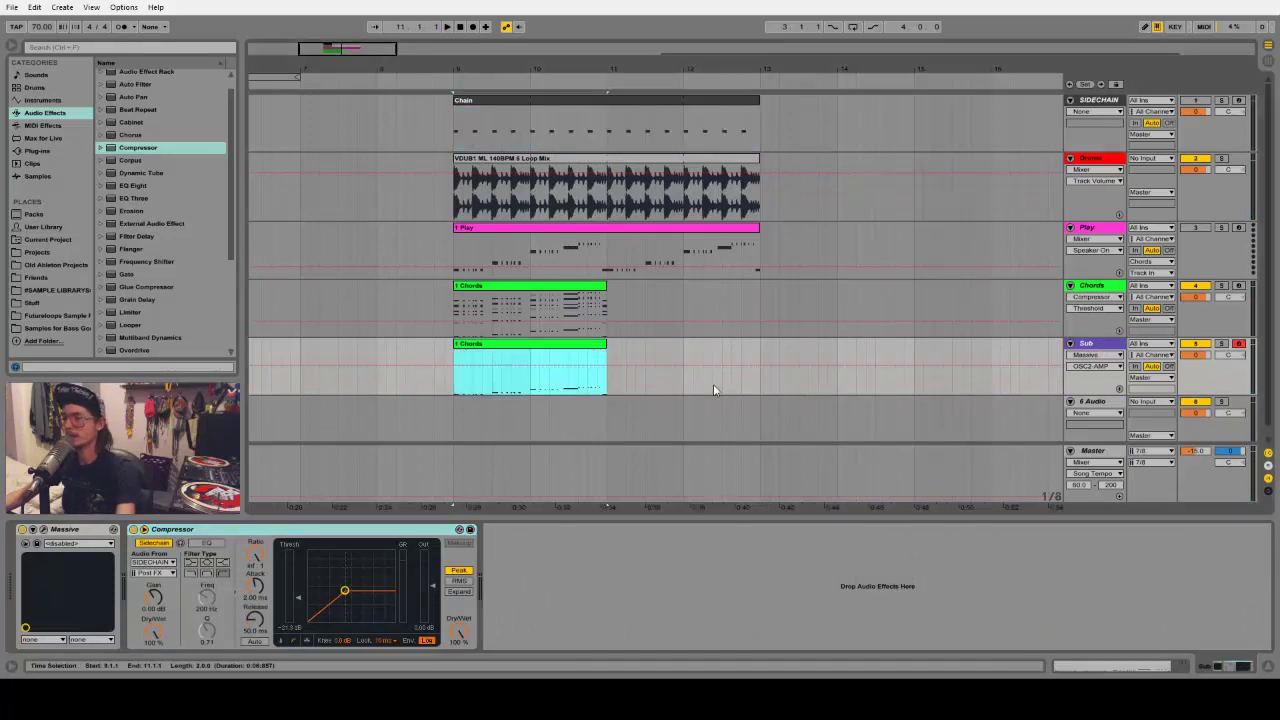
key(space)
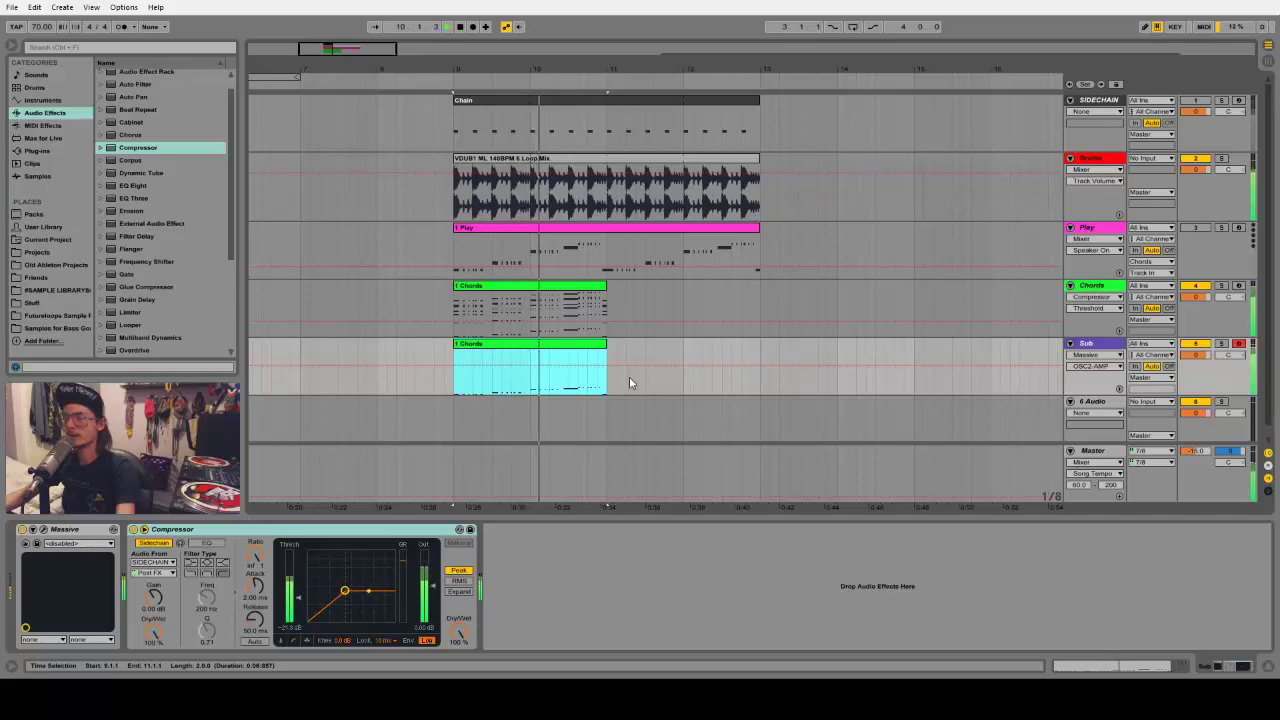
key(space)
Extend the drum loop clip on the Drums track to bar 21
click(781, 384)
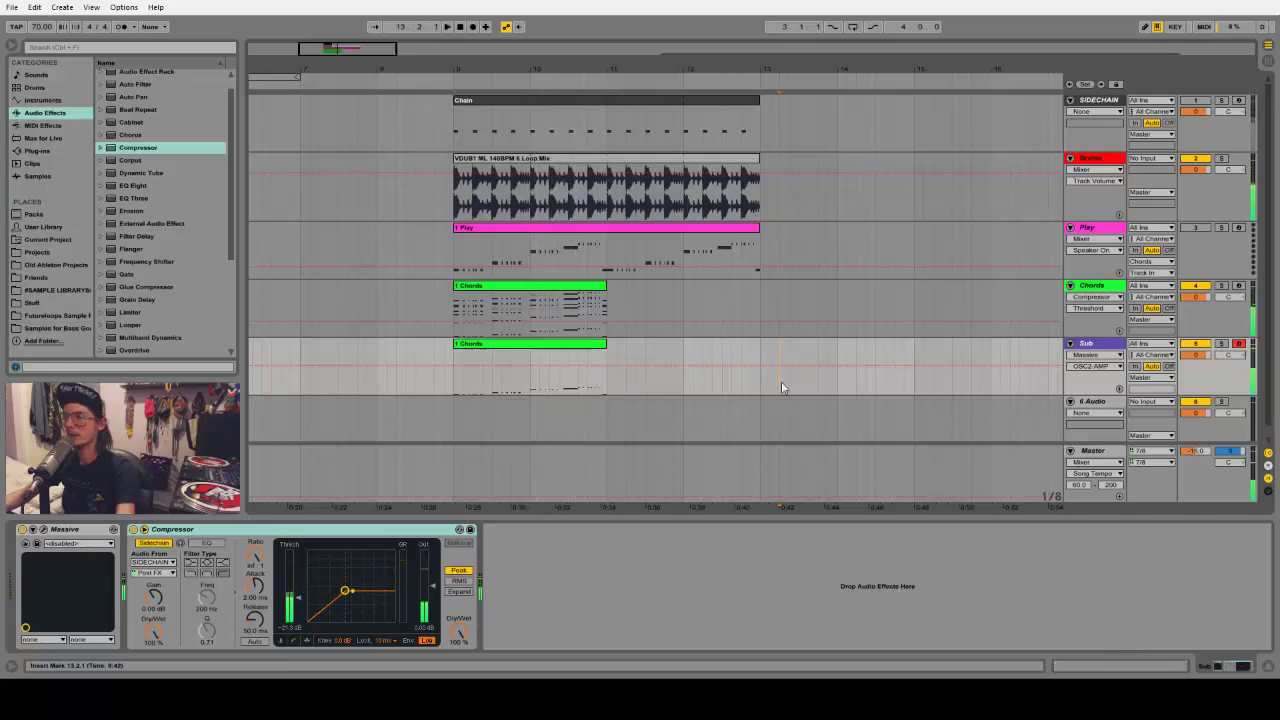
drag(770, 74, 535, 56)
click(528, 160)
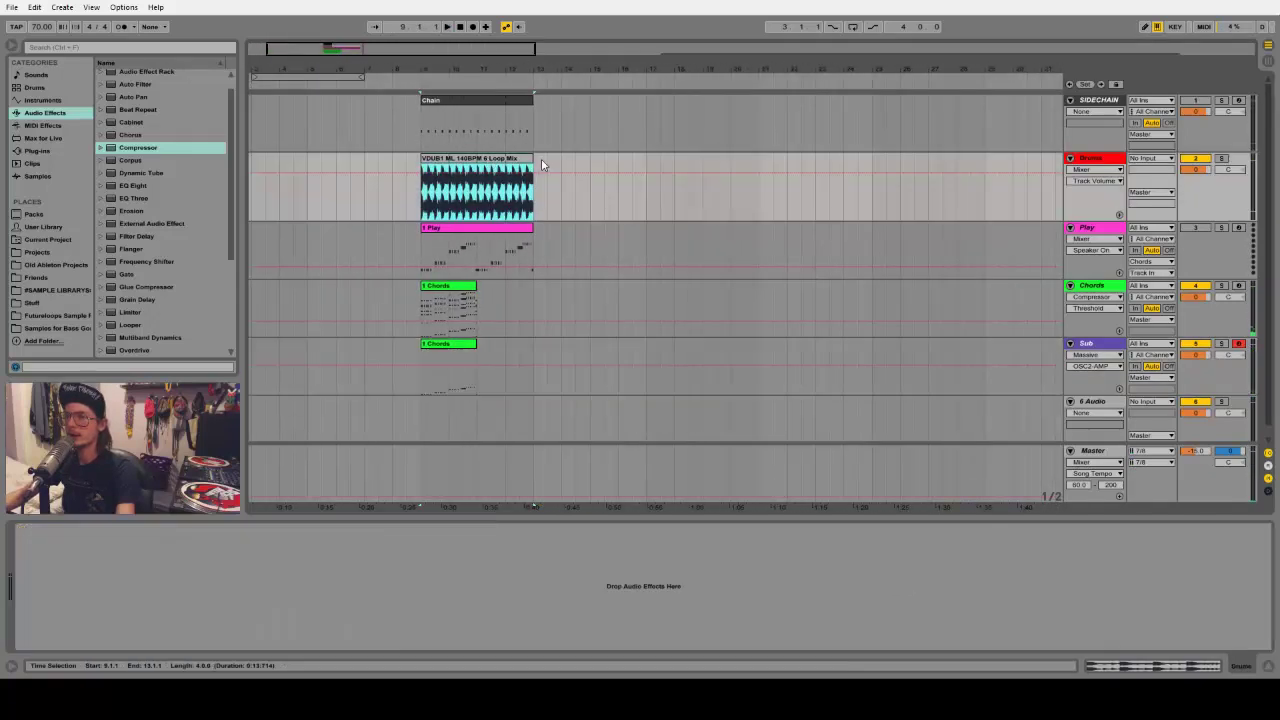
drag(531, 160, 759, 160)
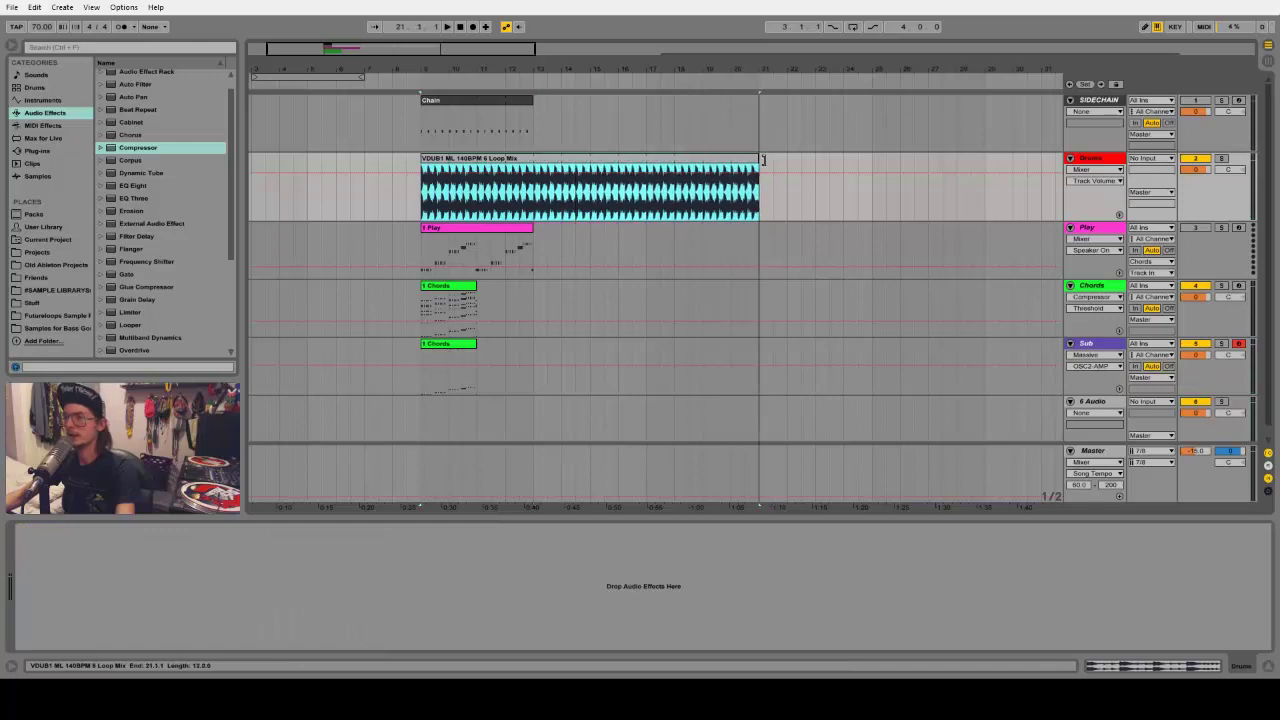
Activate and arm the Play track, set Chords monitoring to In, and record a new Play take from bar 13
click(538, 250)
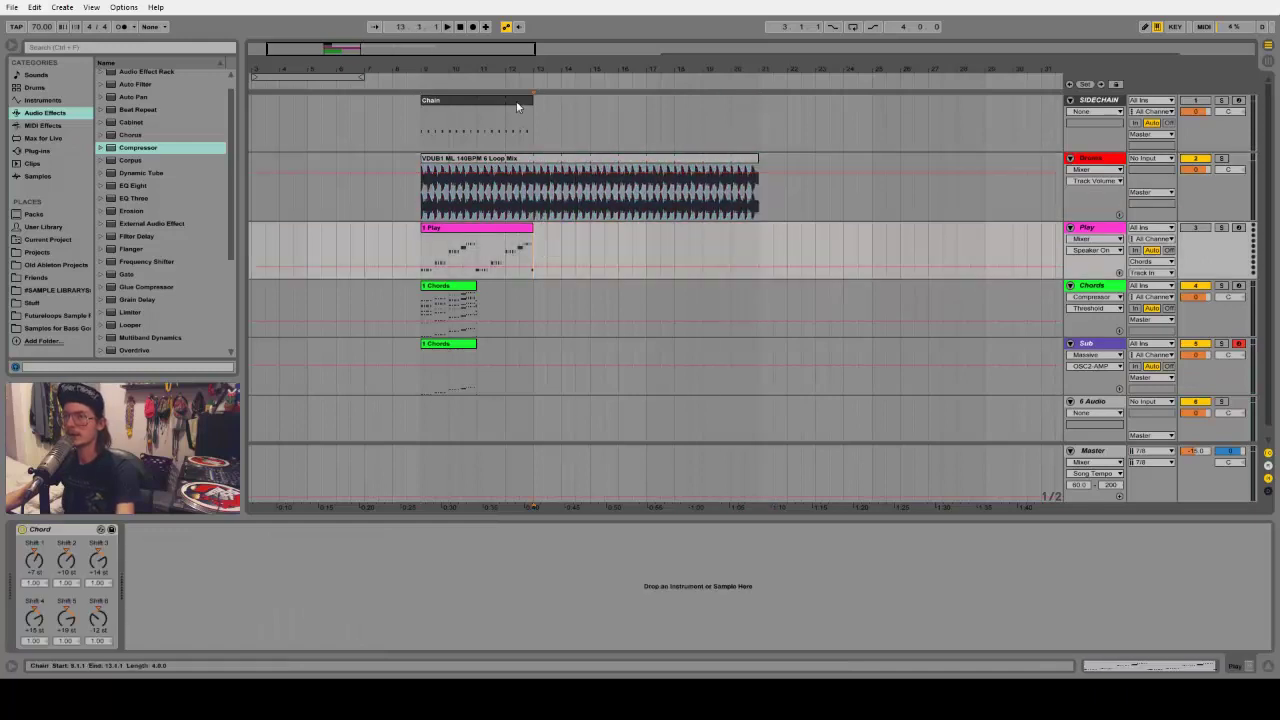
click(517, 106)
click(536, 246)
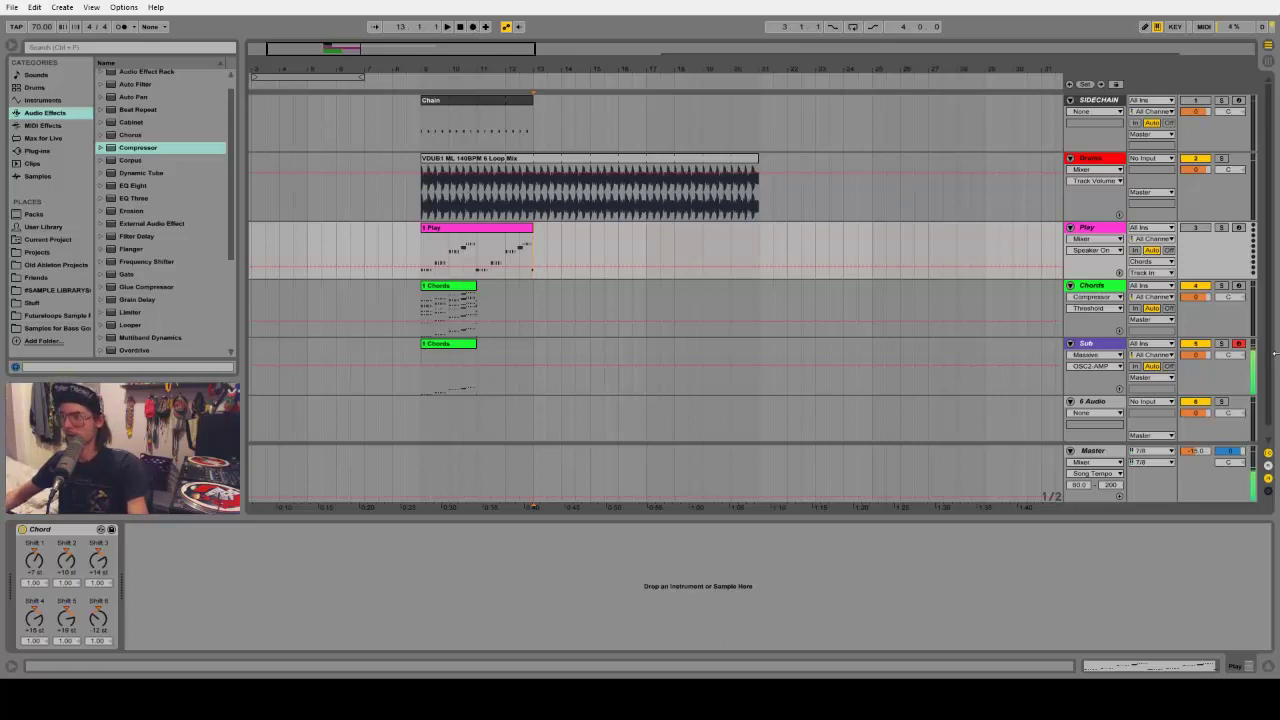
click(1196, 229)
click(1135, 308)
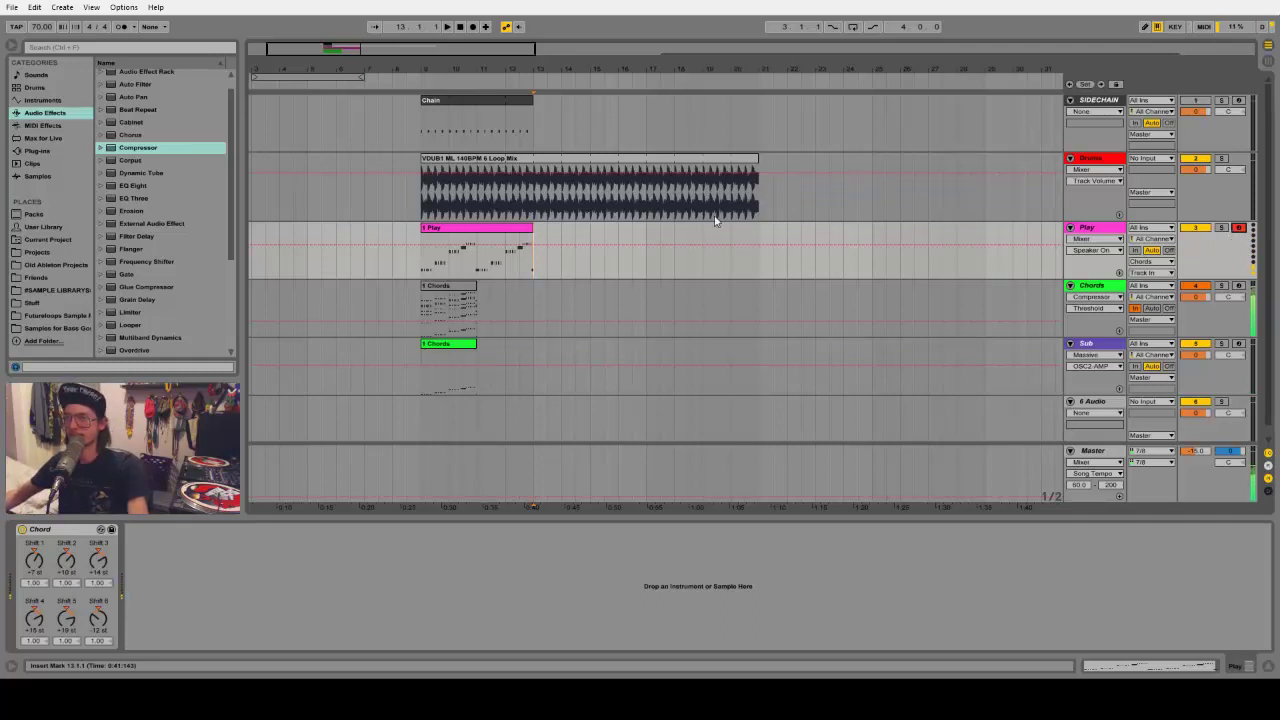
click(474, 30)
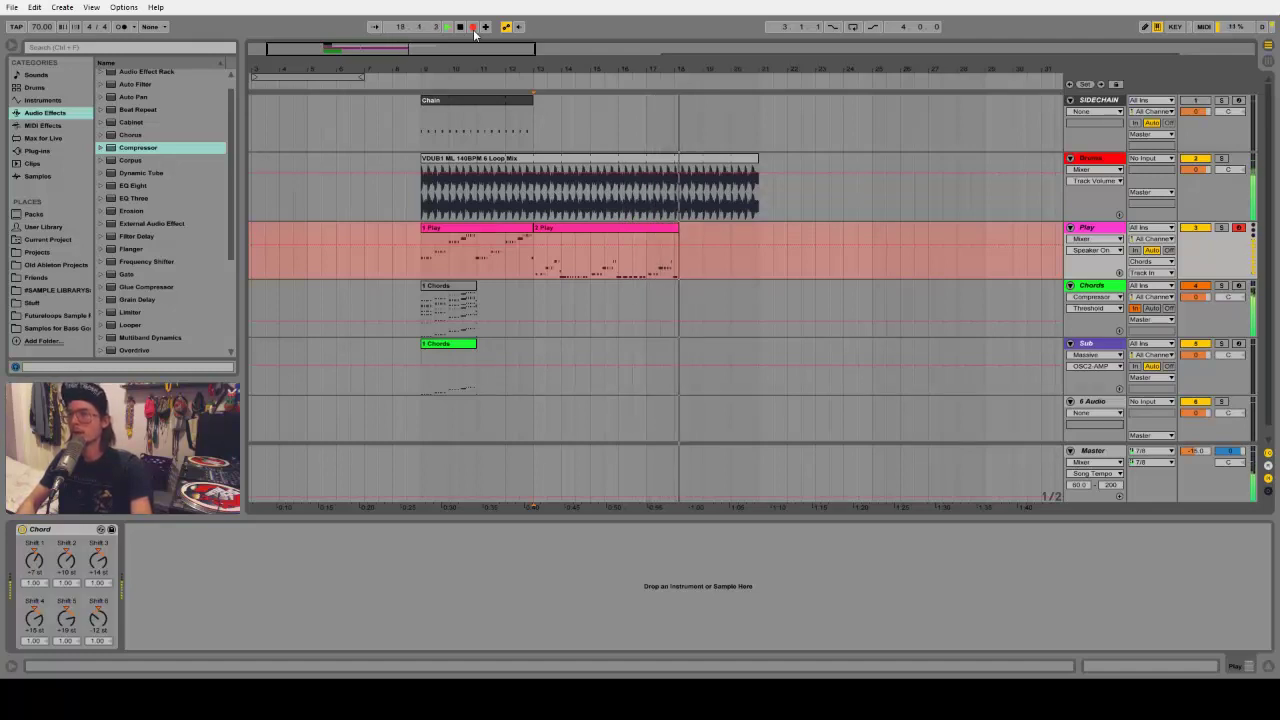
key(space)
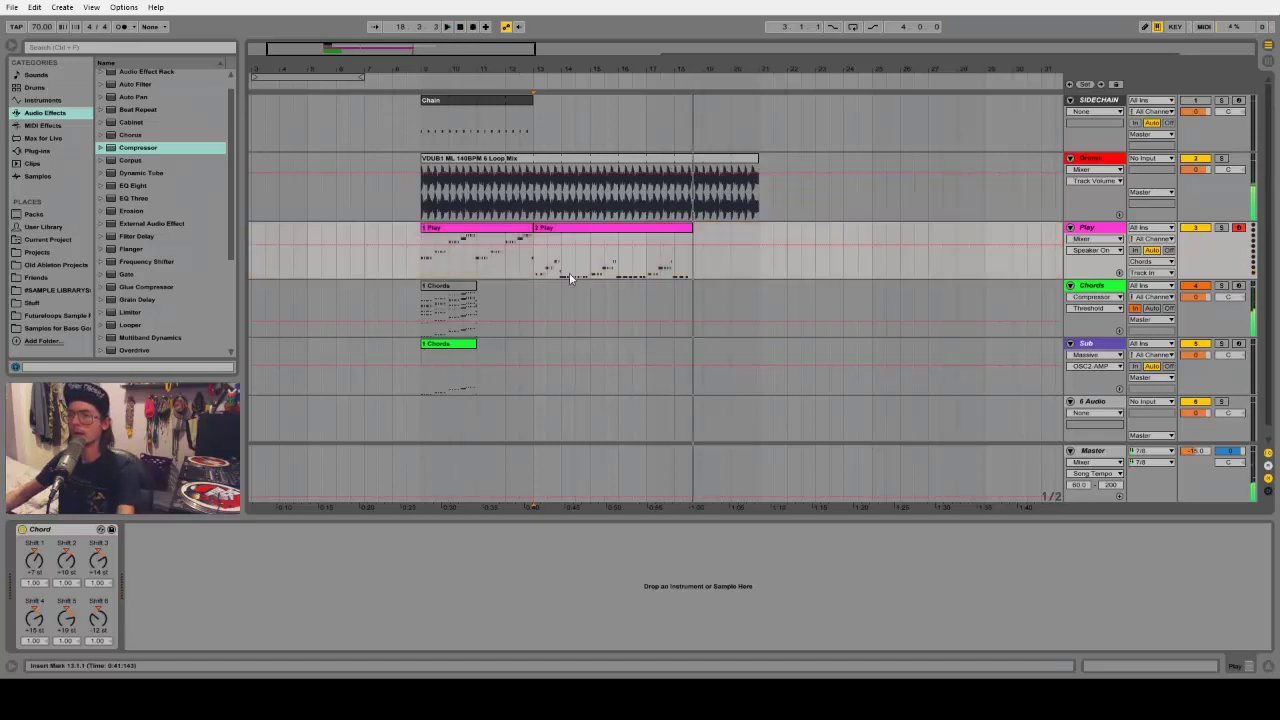
Split the new Play take at bars 15 and 17 and delete its section from bar 13 to 15
click(569, 276)
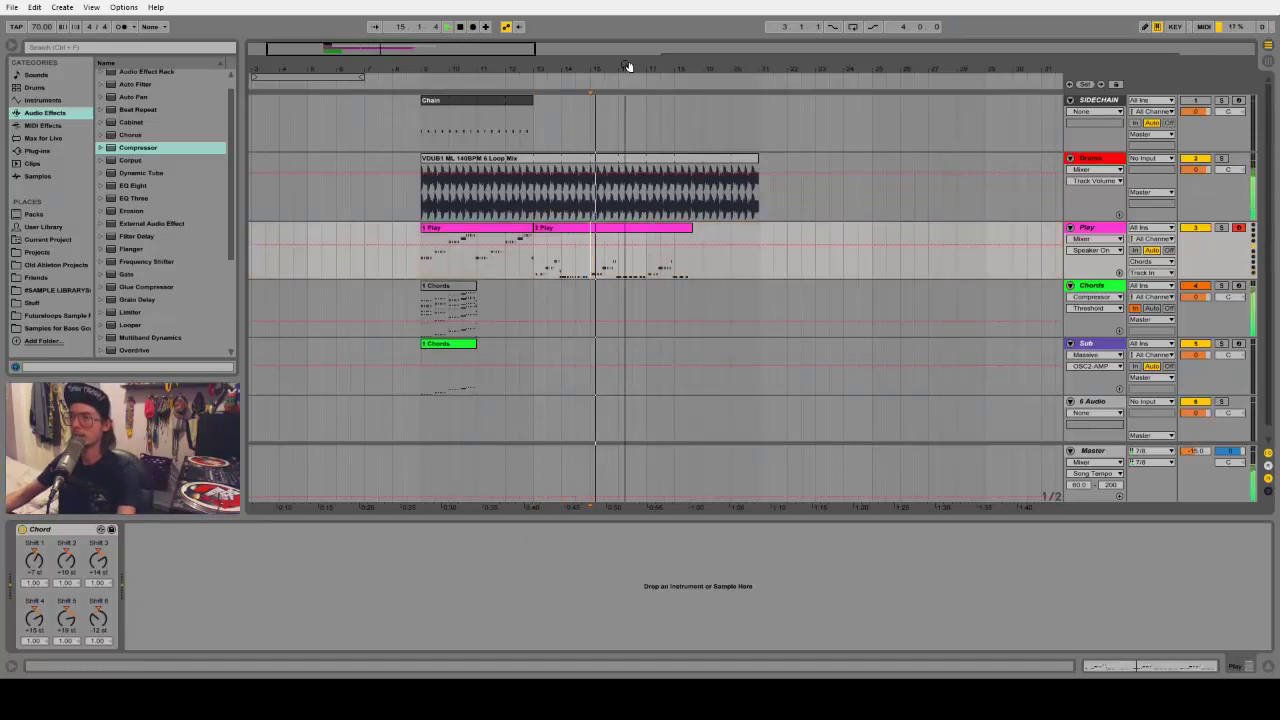
drag(629, 63, 560, 130)
drag(527, 250, 686, 267)
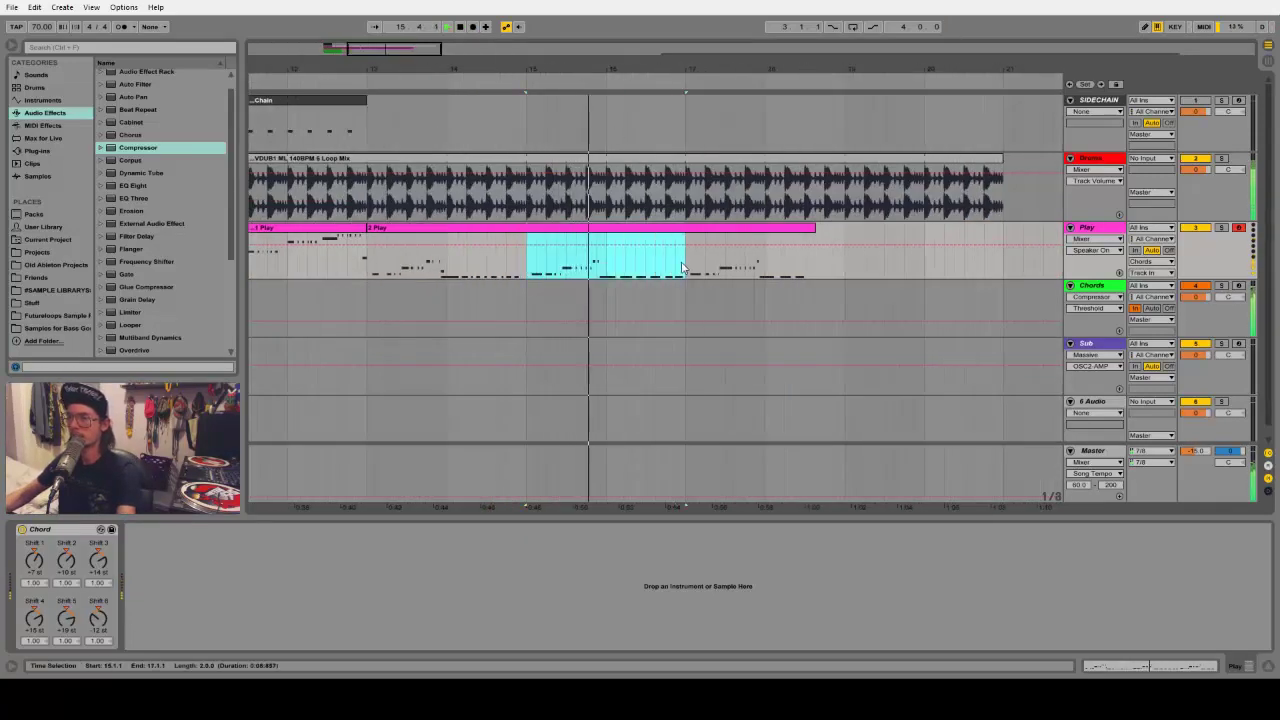
key(ctrl+e)
click(443, 230)
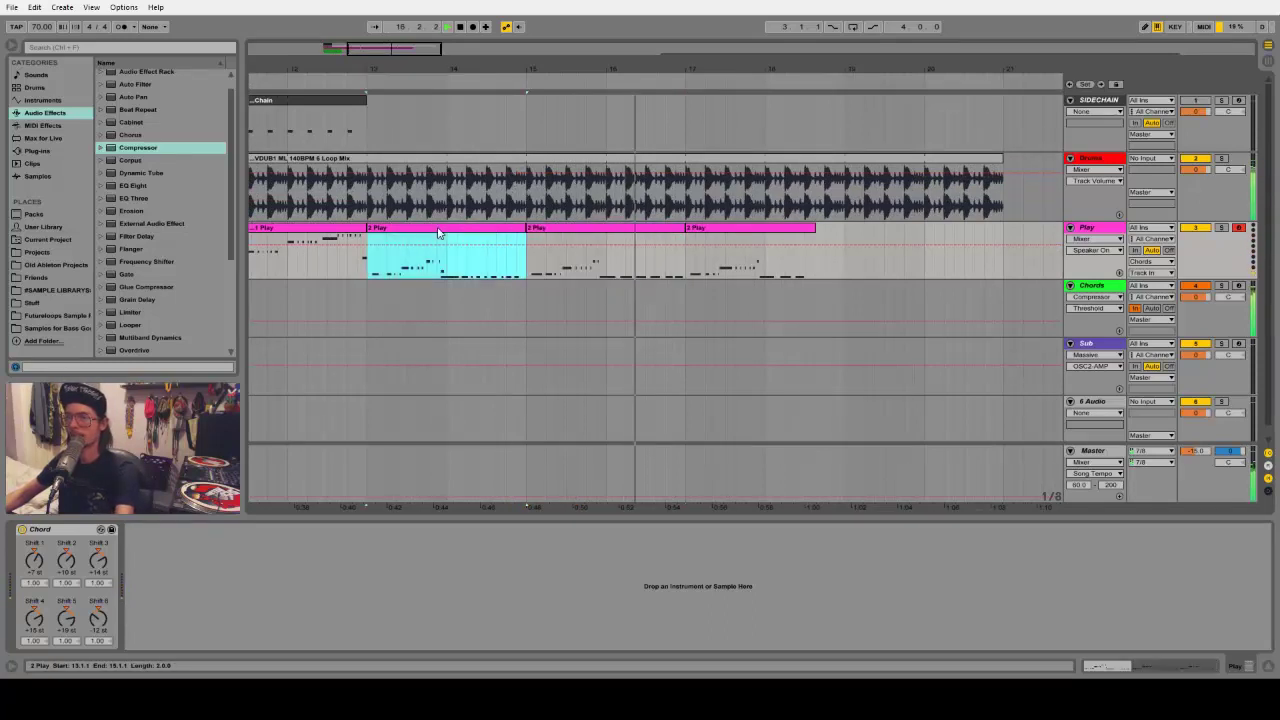
key(Delete)
Open the Play clip at bar 15 and quantize the start of all its notes to the current grid at 100%
click(561, 231)
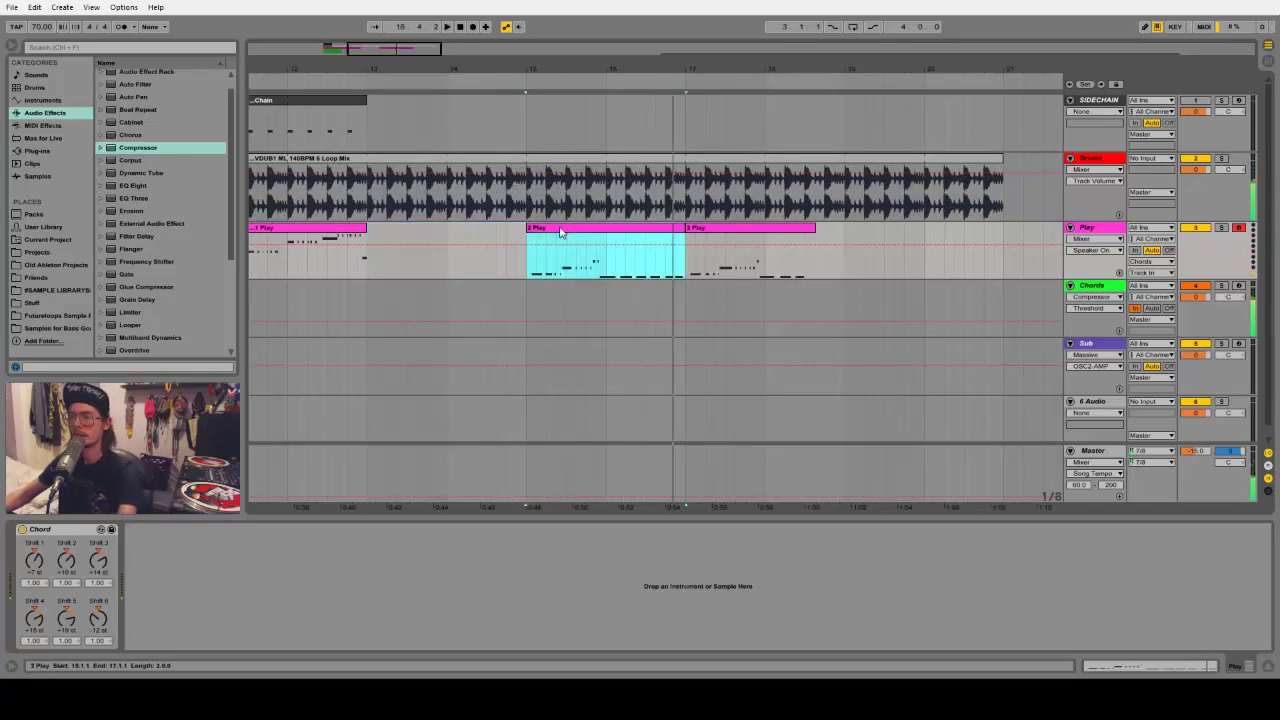
double_click(595, 234)
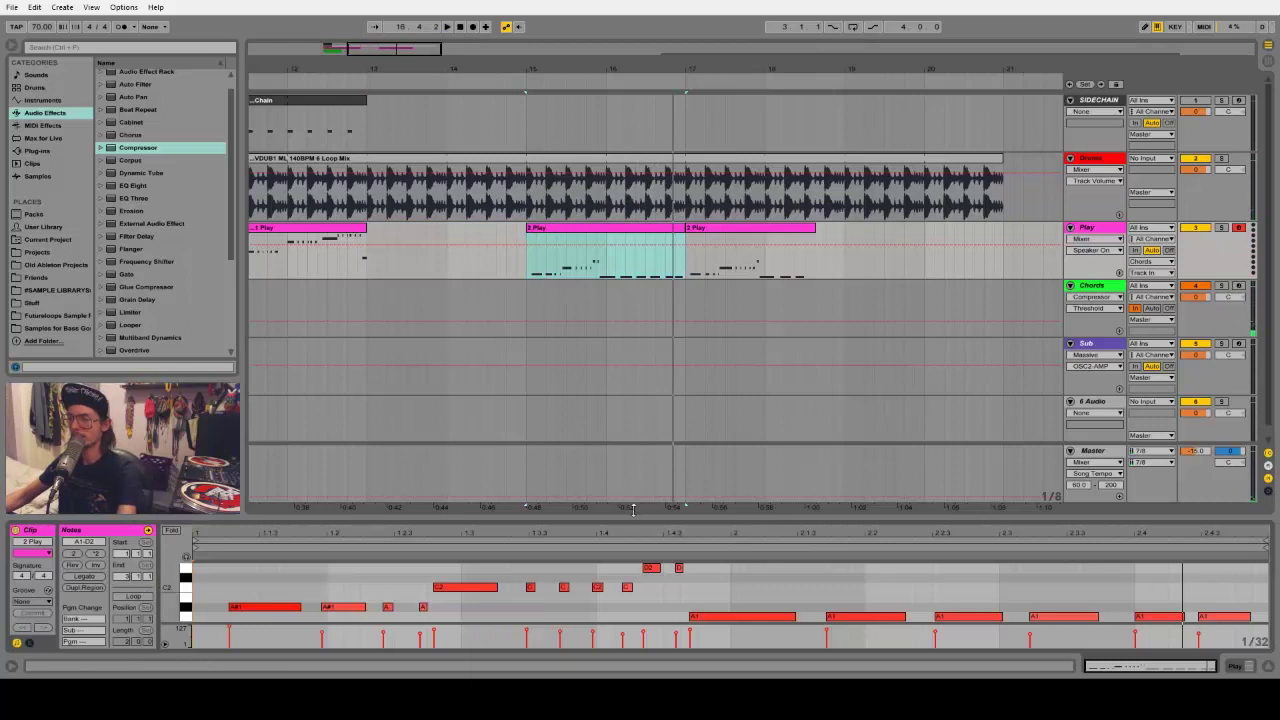
drag(632, 510, 560, 340)
key(ctrl+a)
right_click(534, 474)
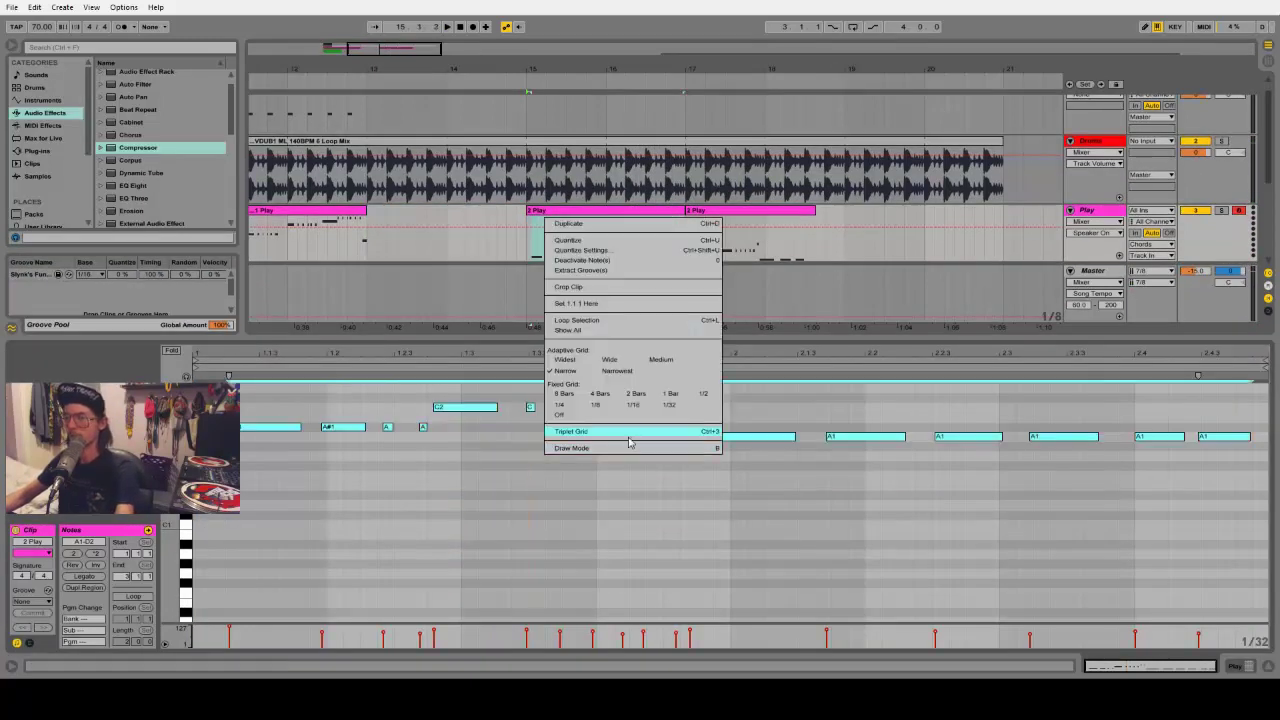
click(622, 251)
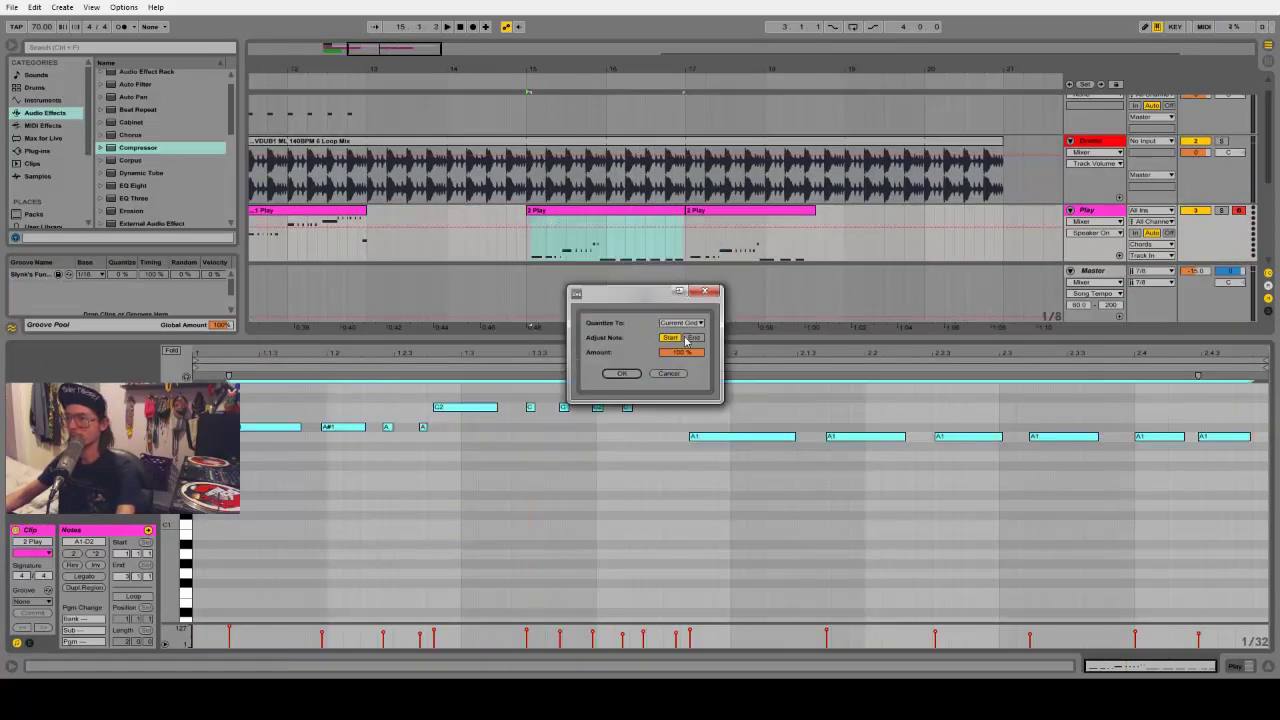
click(619, 375)
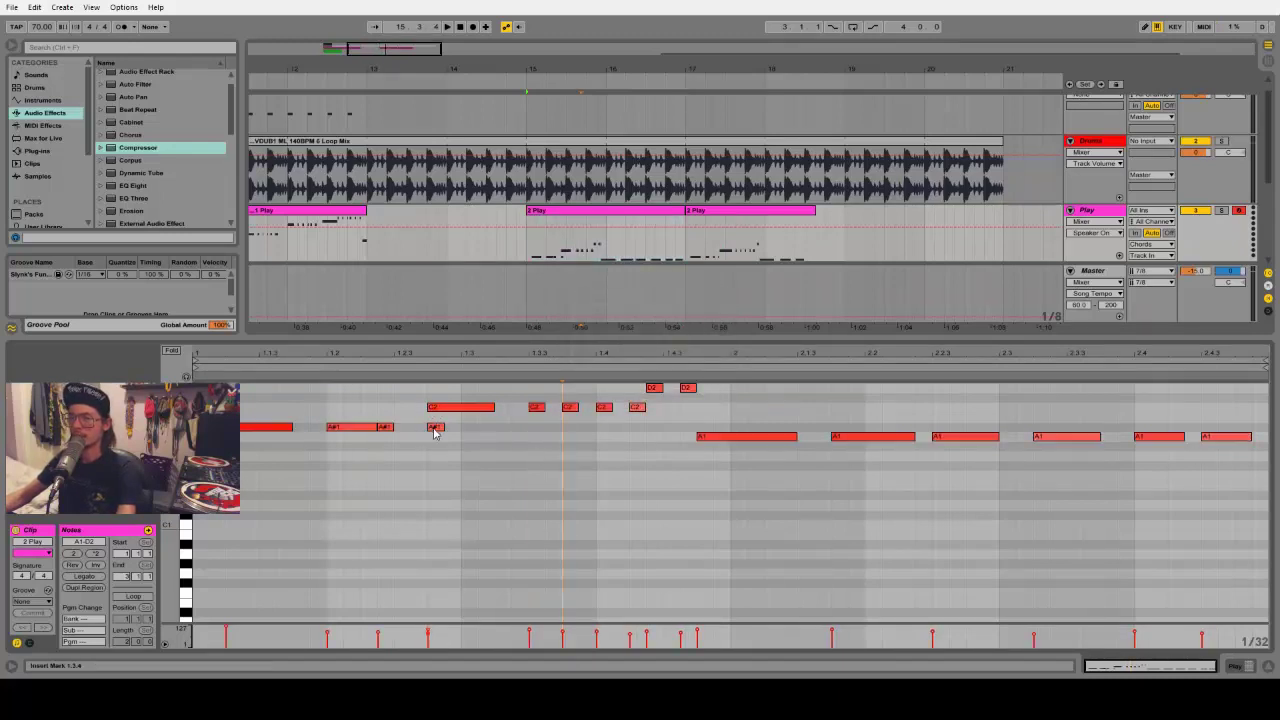
Extend the first A#1 note to beat 1.2, delete the A#1 overlapping the long C2, and shorten the A#1 at beat 1.2
drag(292, 427, 327, 427)
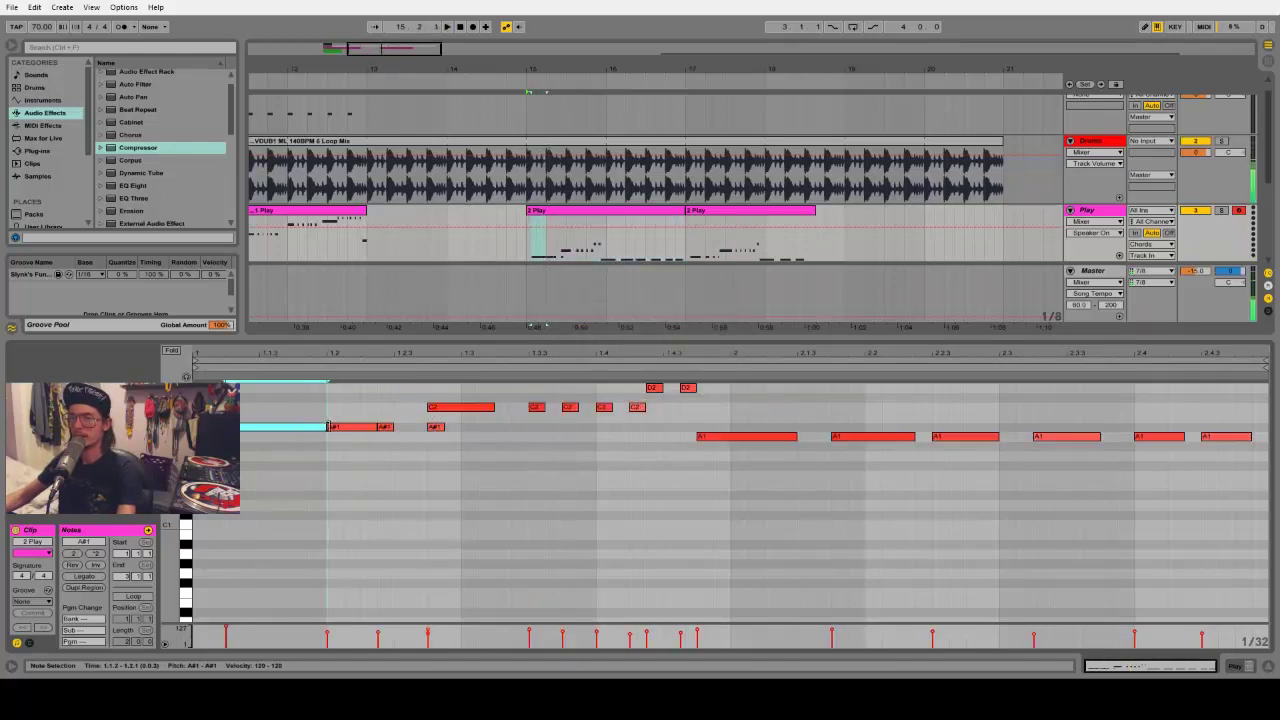
click(418, 432)
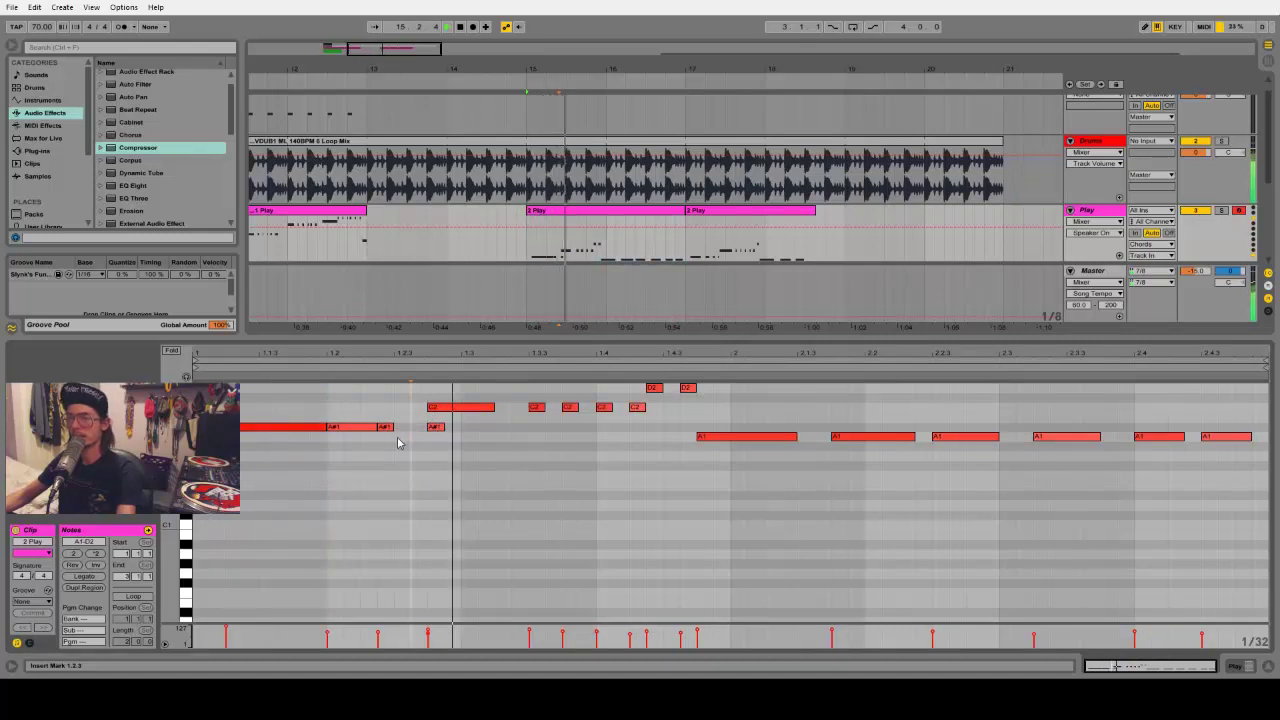
double_click(435, 425)
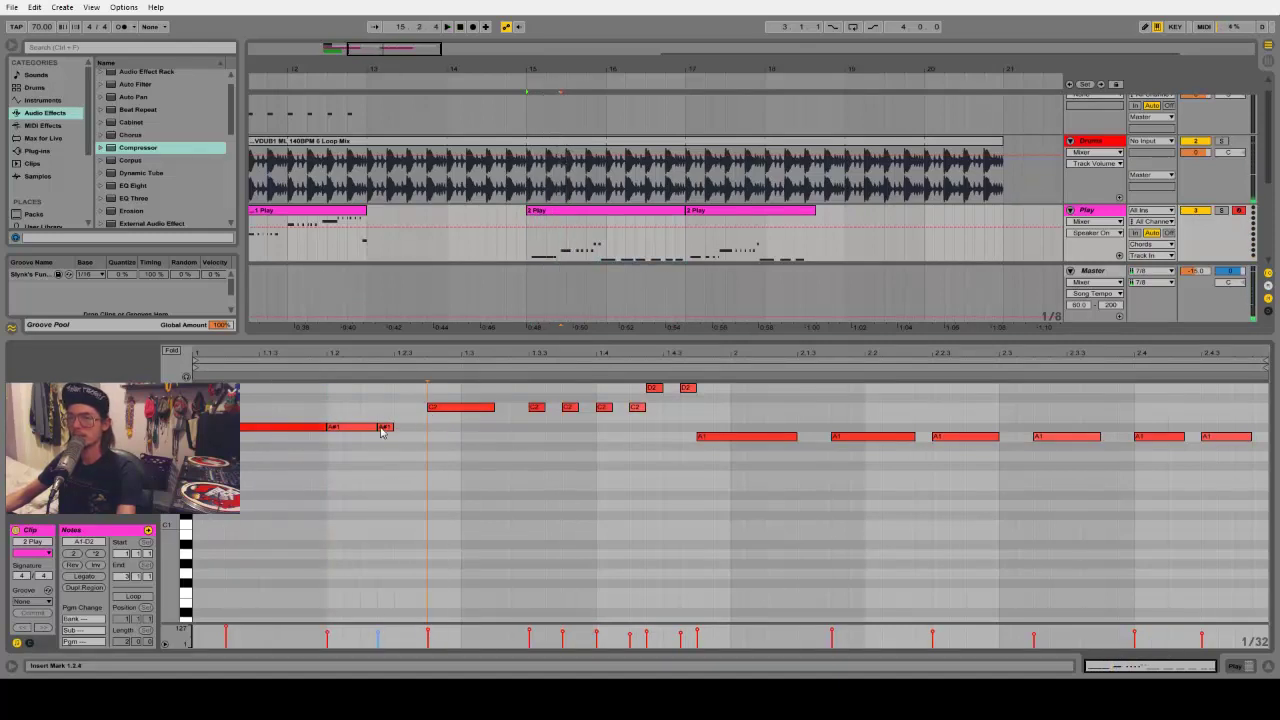
drag(376, 427, 359, 427)
Play the clip back, shorten the A1 note at beat 2.4 and extend the last A1 note to the clip's end
key(space)
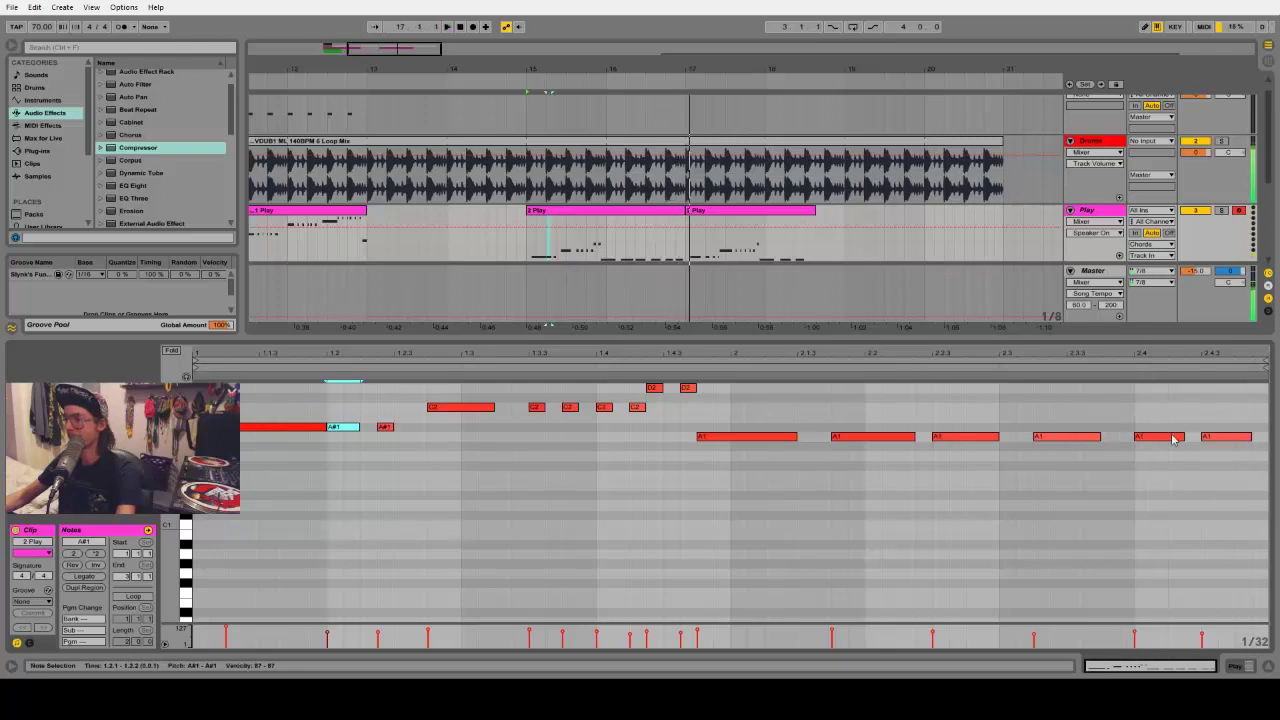
drag(1184, 434, 1163, 436)
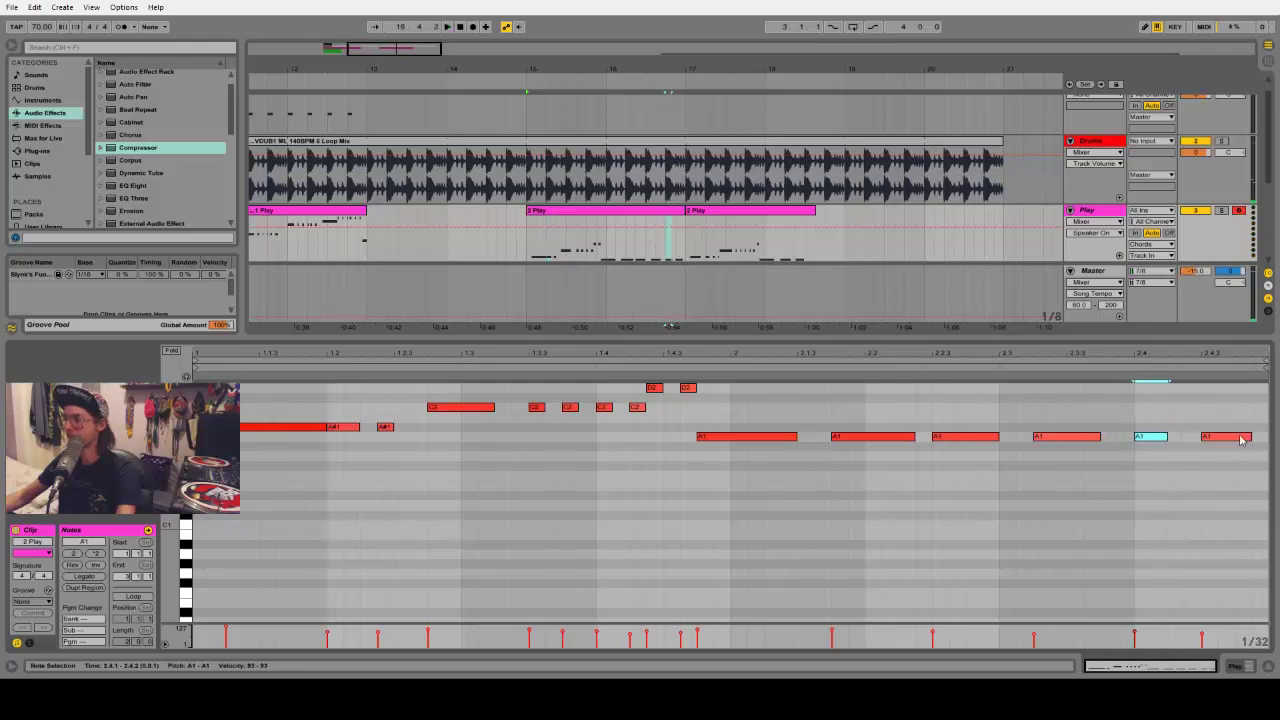
drag(1250, 436, 1266, 438)
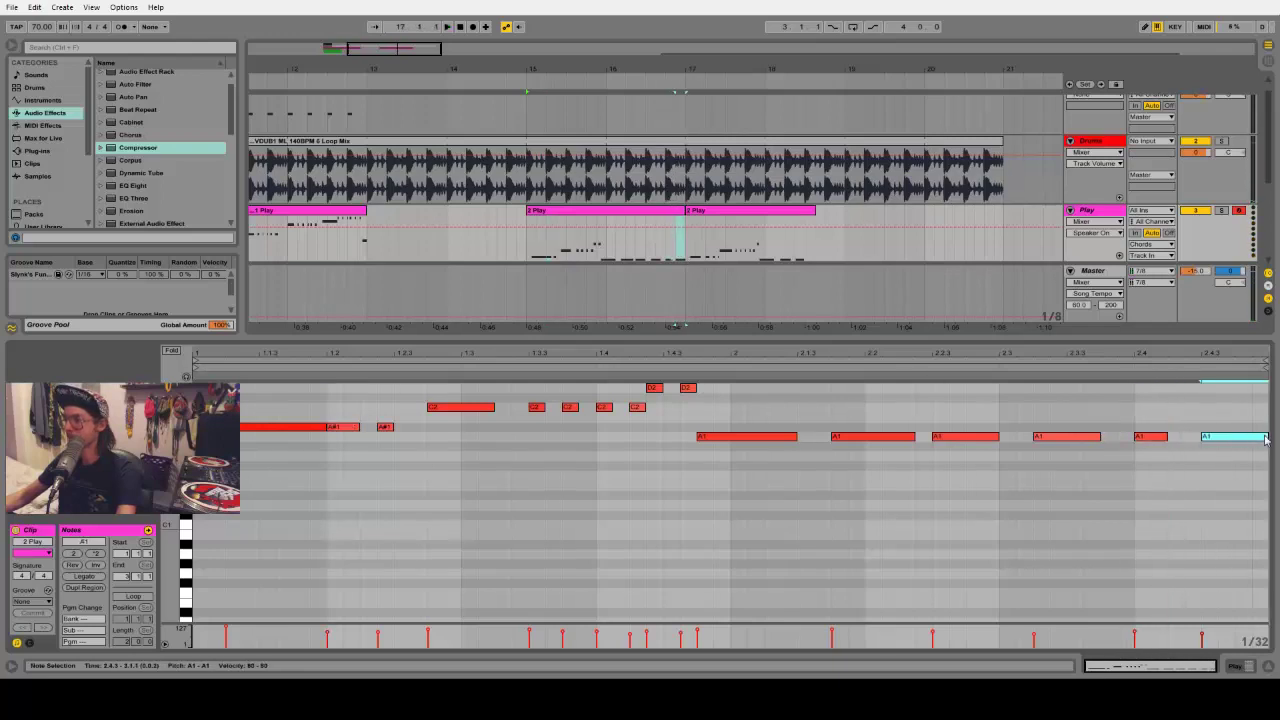
Duplicate the edited Play clip over the leftover take at bar 17 and delete that copy
click(620, 212)
key(ctrl+d)
click(640, 211)
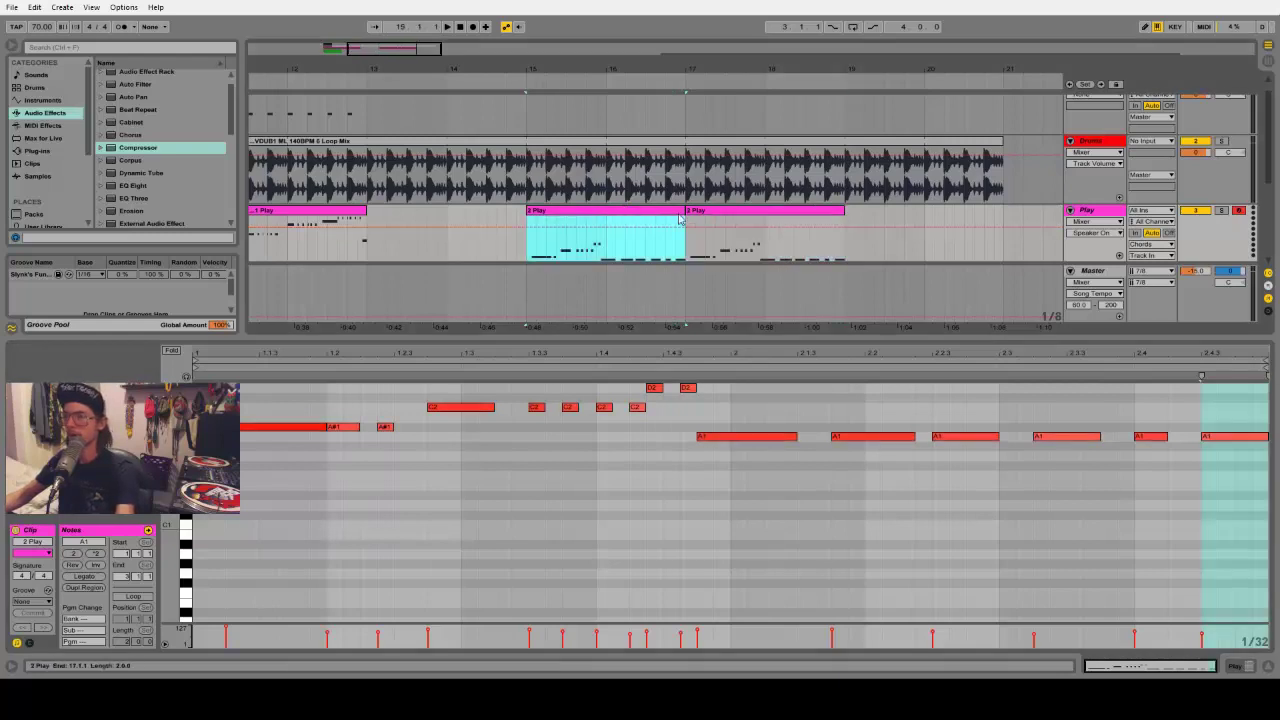
scroll(850, 241, down, 2)
click(742, 140)
key(Delete)
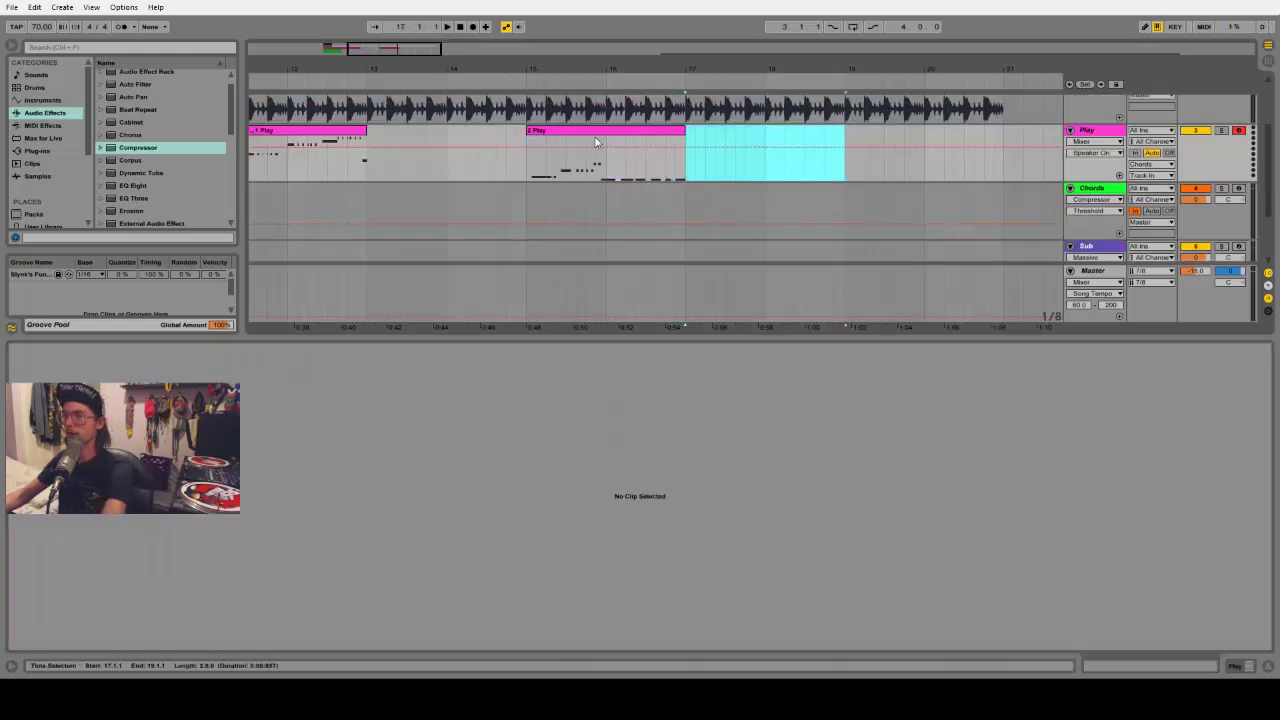
Arm the Chords track and record the generated chords onto it from bar 15 to bar 17
key(Left)
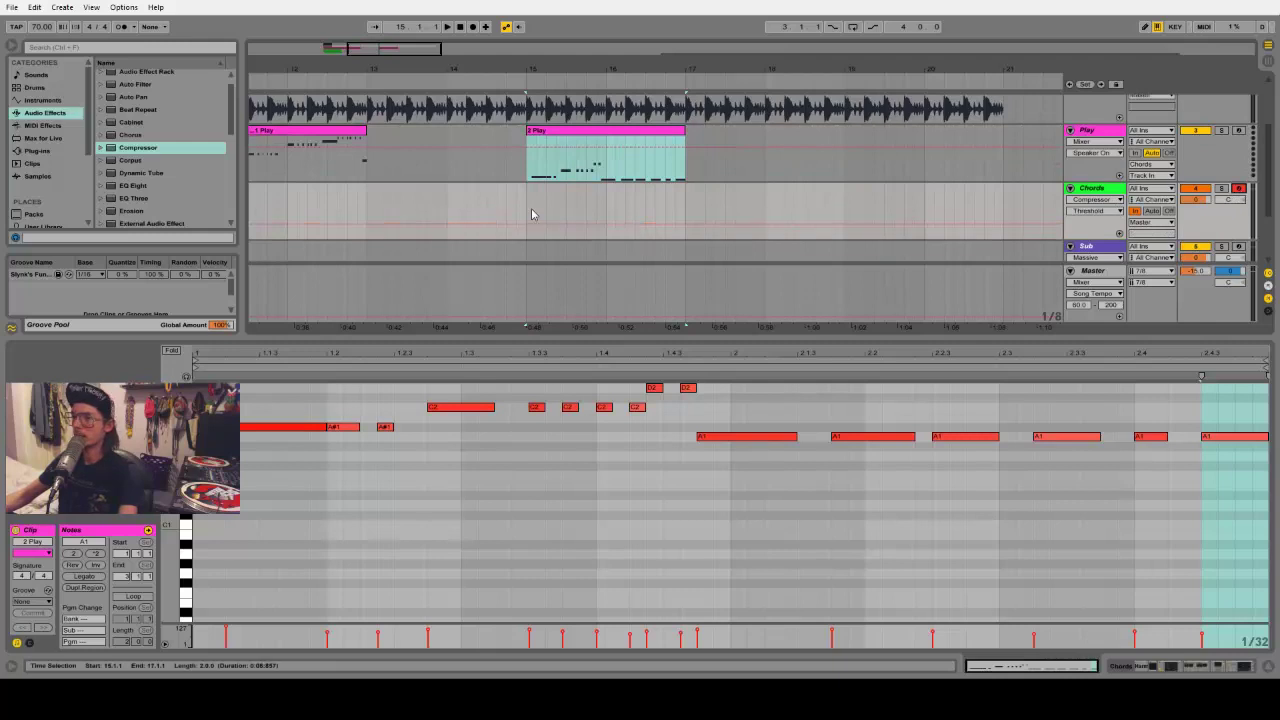
click(528, 213)
click(472, 27)
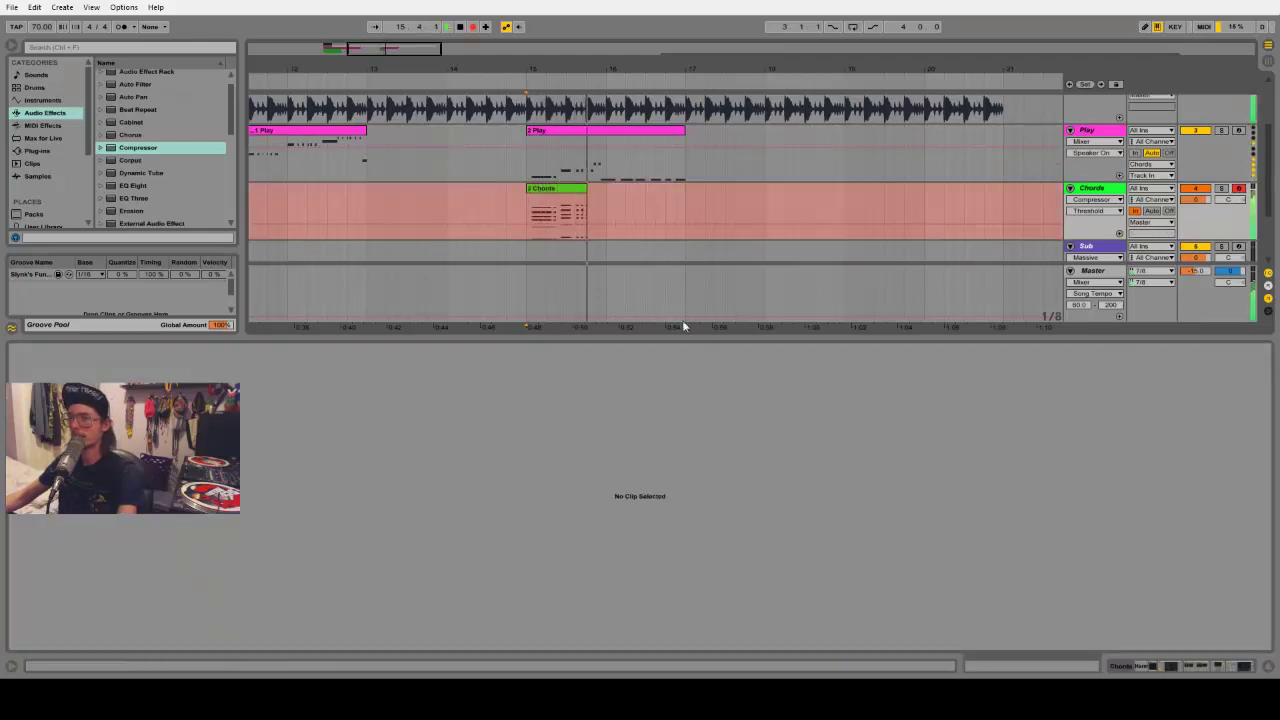
drag(682, 337, 682, 517)
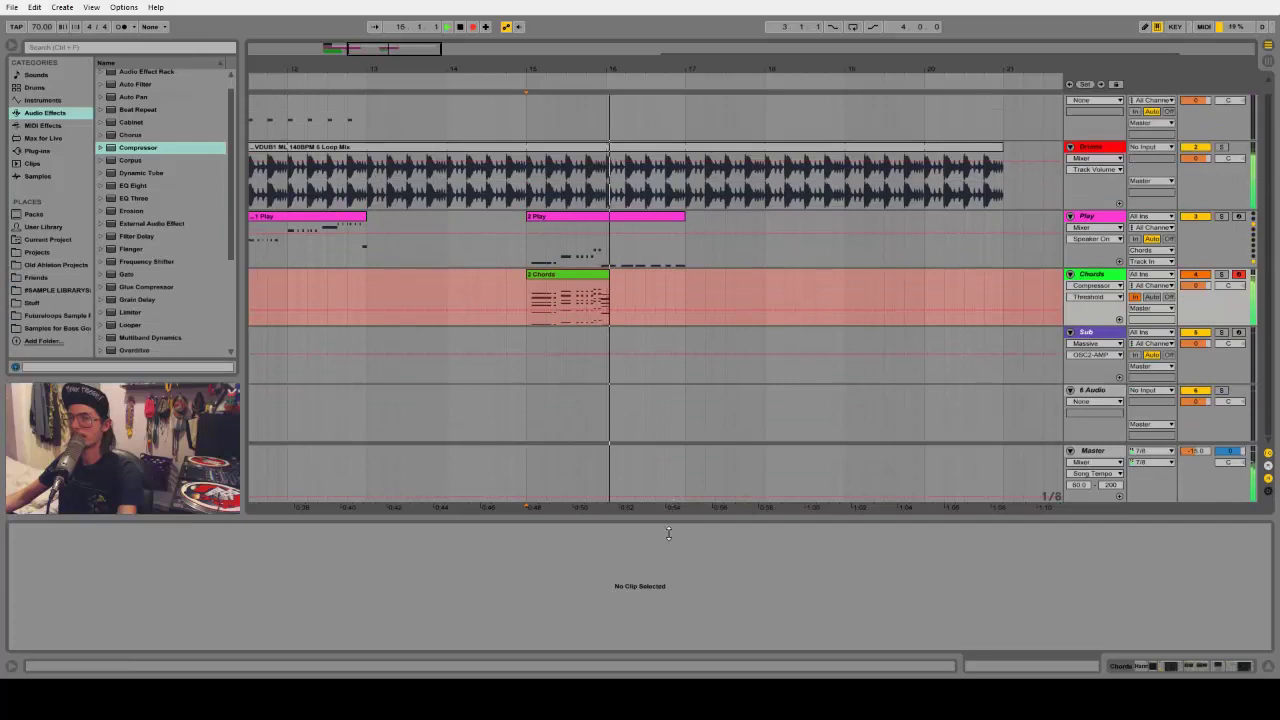
click(573, 100)
drag(573, 69, 617, 42)
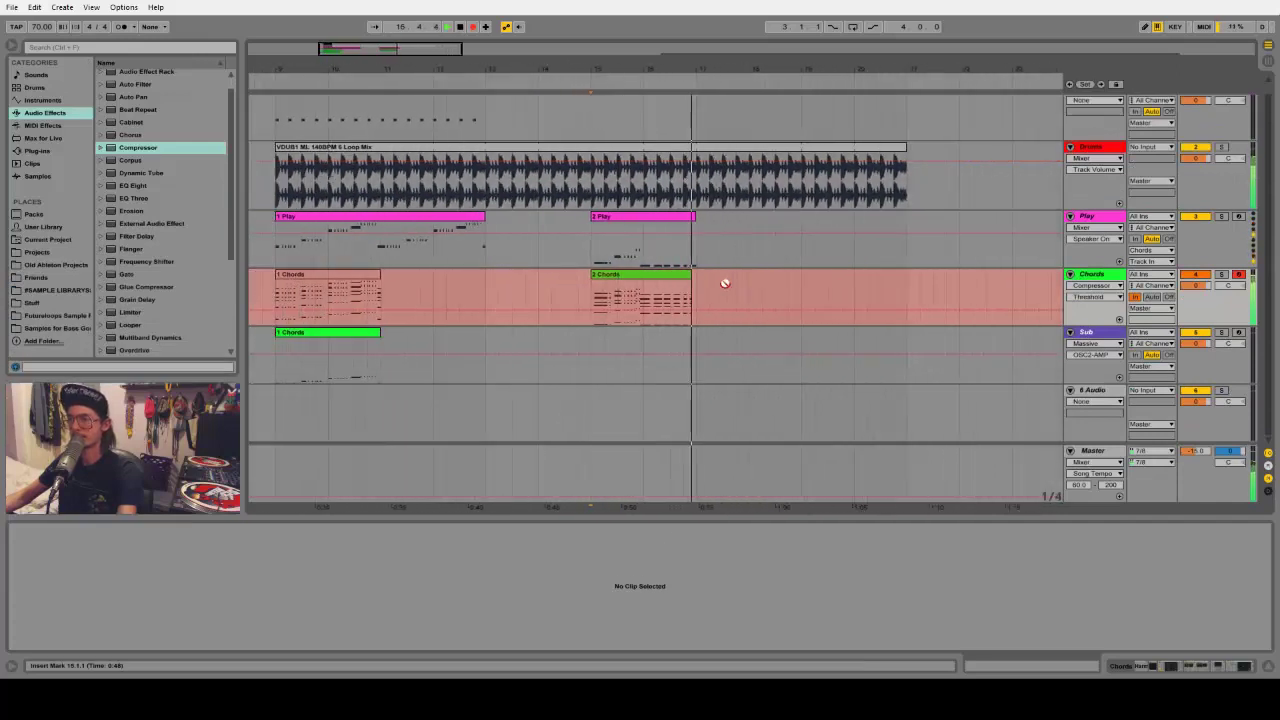
key(space)
Set the Chords track's monitoring to Auto and deactivate the Play track
click(645, 300)
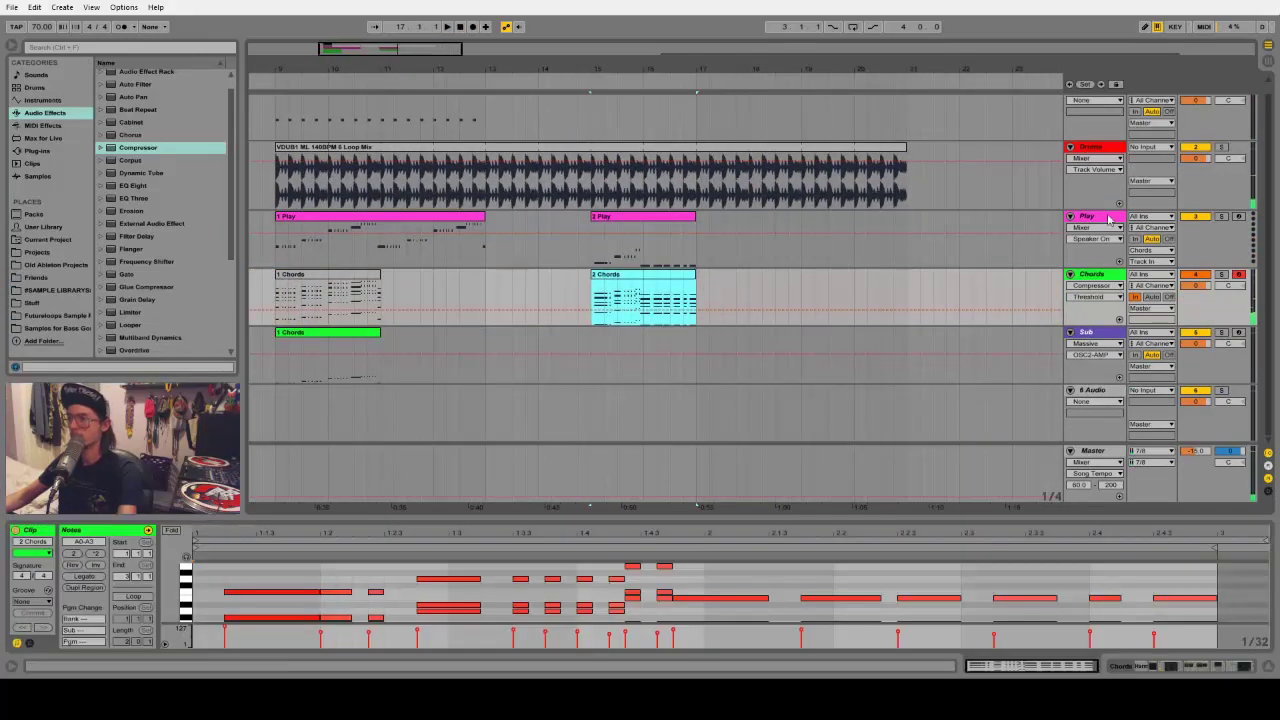
click(1152, 297)
click(1195, 216)
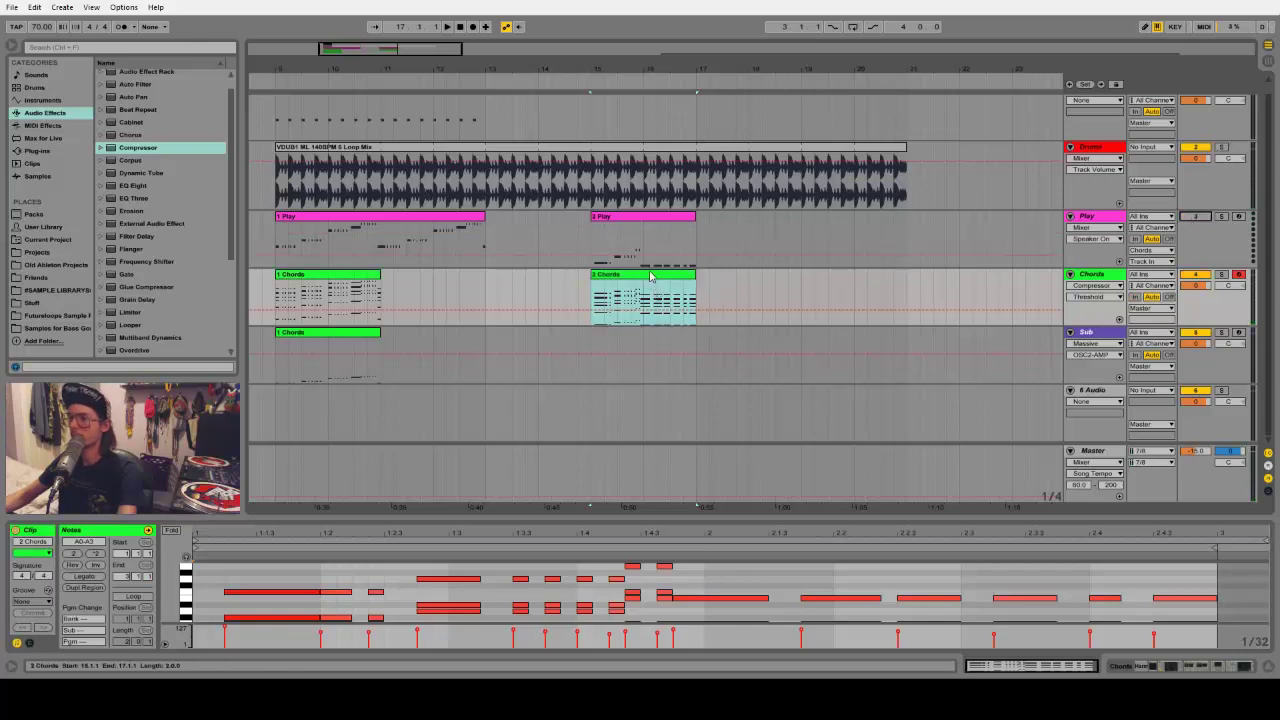
Copy the new Chords clip at bar 15 to the Sub track and delete all but its lowest notes
click(634, 311)
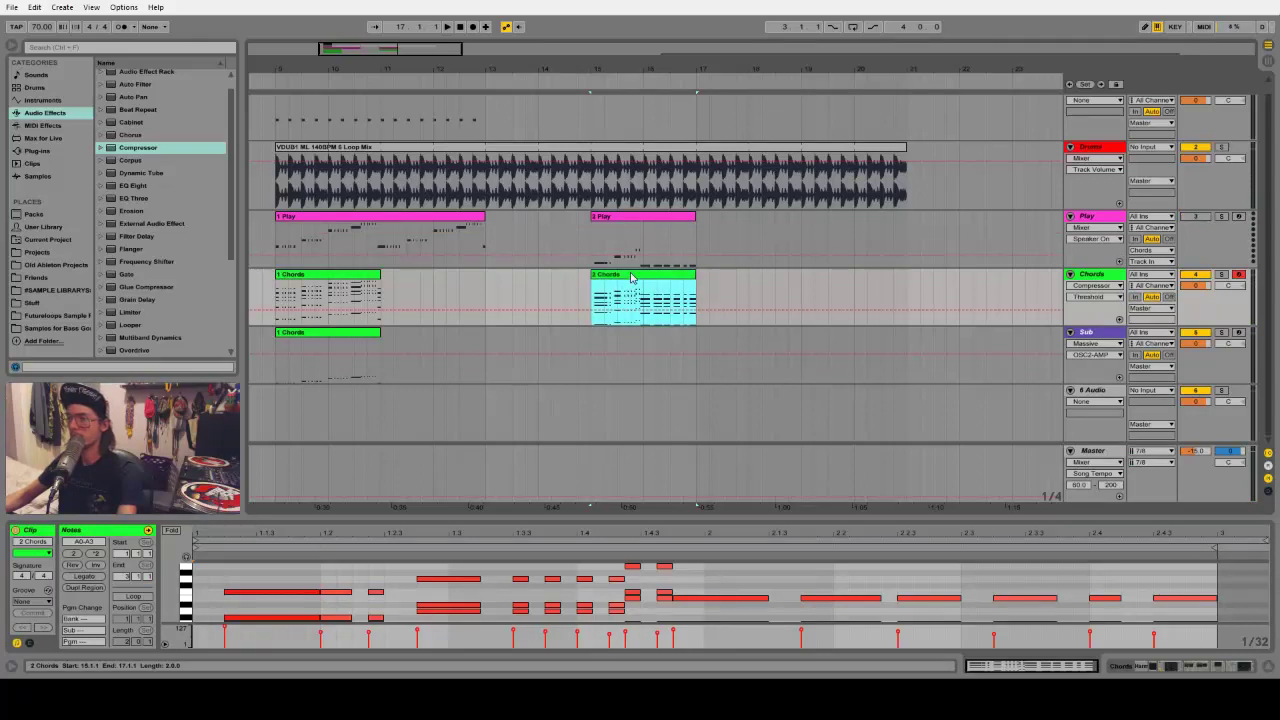
drag(631, 278, 631, 336)
drag(636, 517, 636, 283)
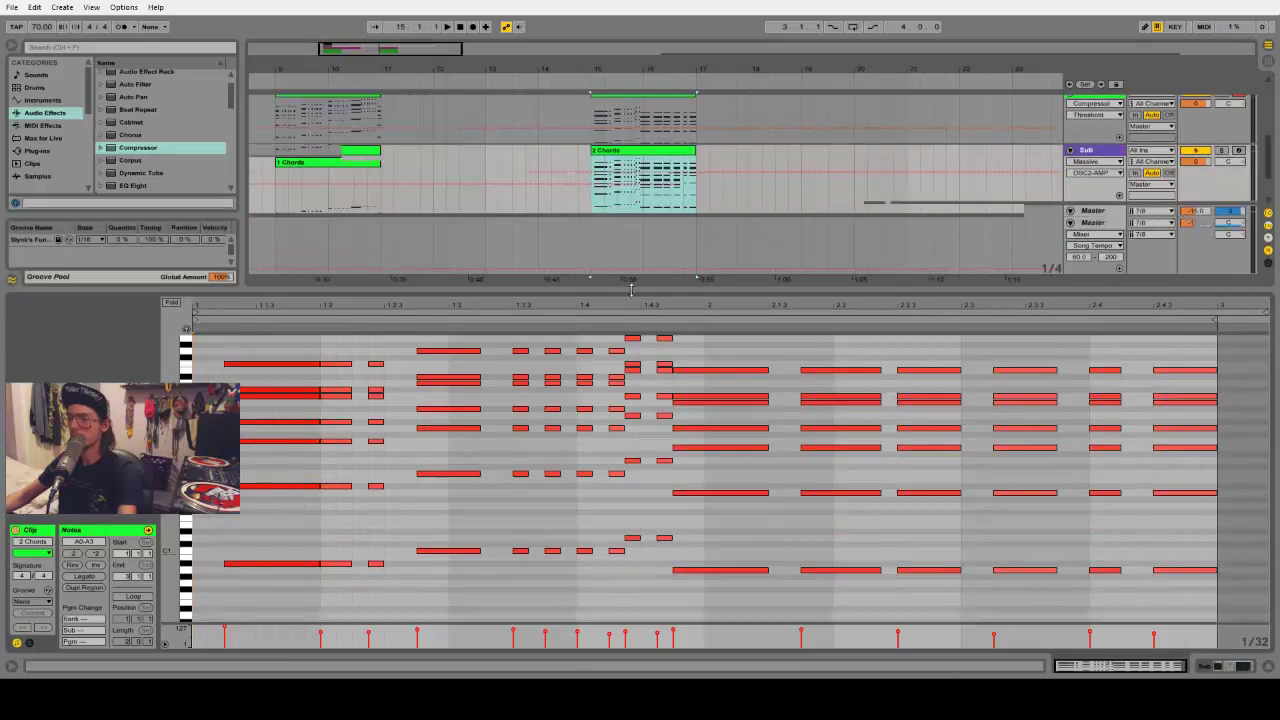
drag(225, 330, 1158, 487)
key(Delete)
click(607, 371)
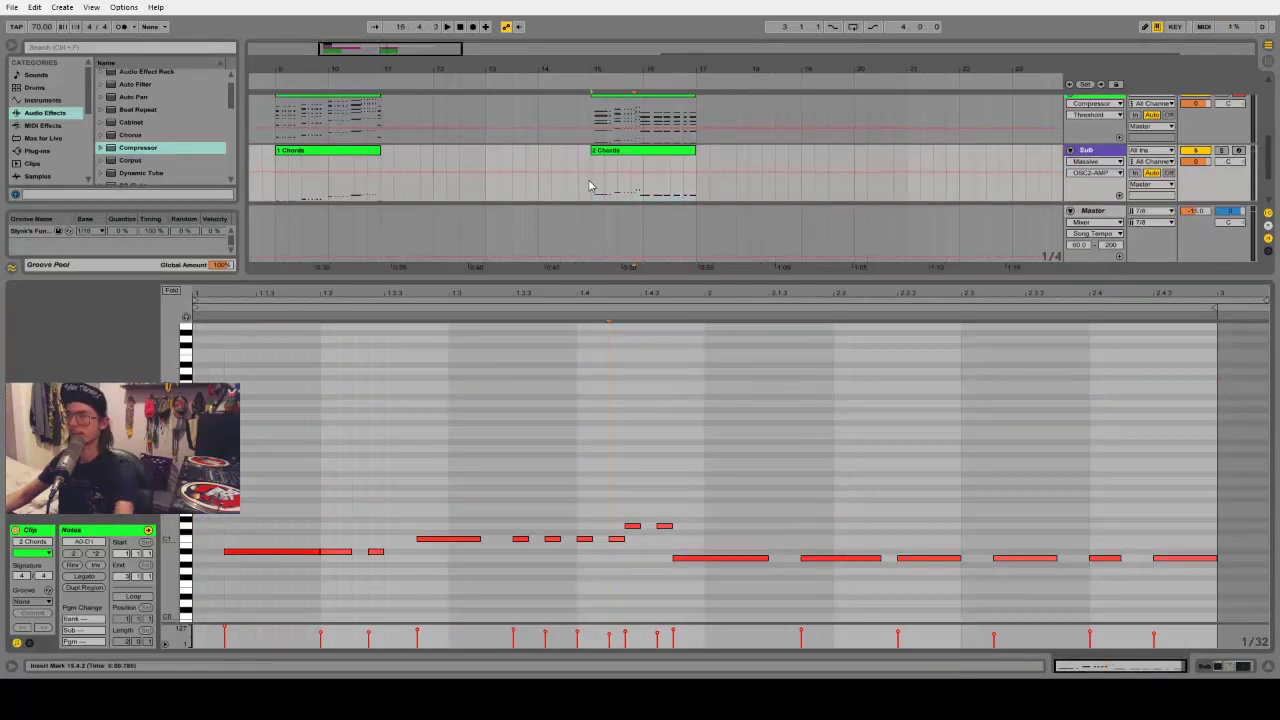
Play the Sub part from bar 15 in solo, followed by the full mix
key(space)
drag(783, 279, 787, 508)
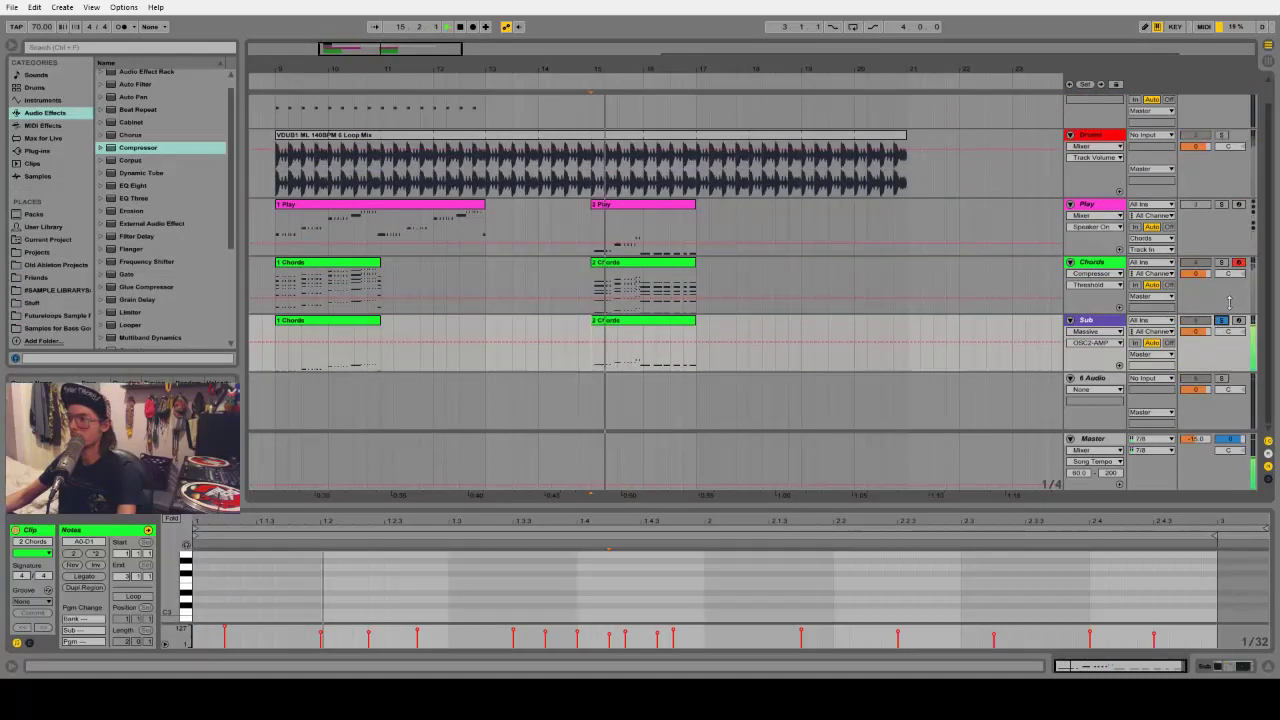
scroll(623, 228, up, 1)
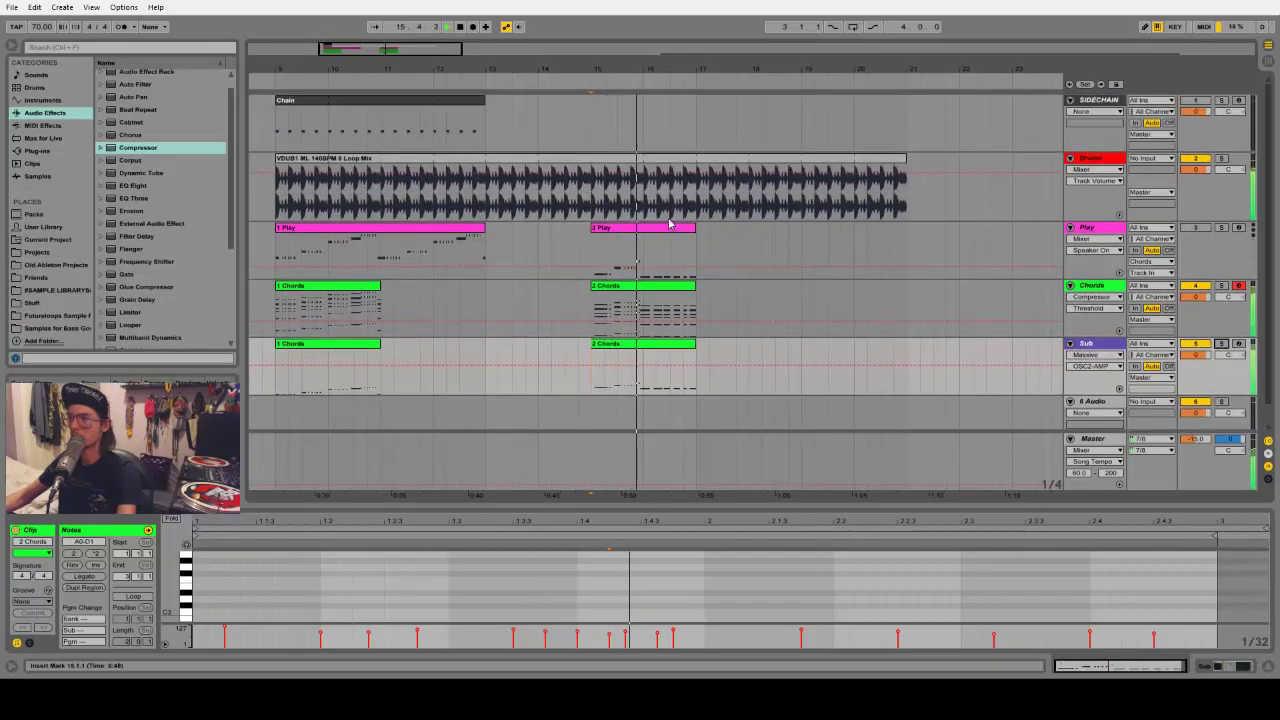
Copy the SIDECHAIN track's Chain clip to bars 15 to 17 and play the section back
click(457, 103)
key(space)
drag(457, 103, 651, 67)
key(space)
click(725, 230)
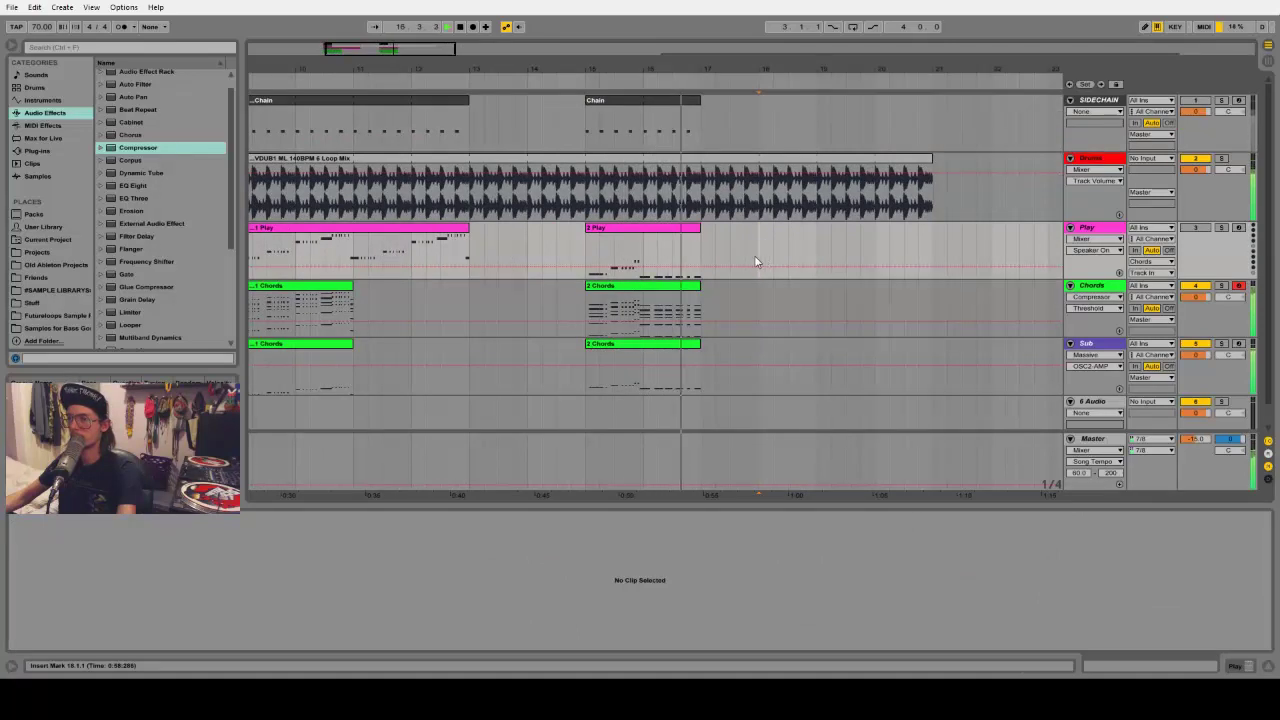
key(space)
Examine the Play clip at bar 15 and briefly play the GEOTHEORY reference song on the 6 Audio track
click(608, 230)
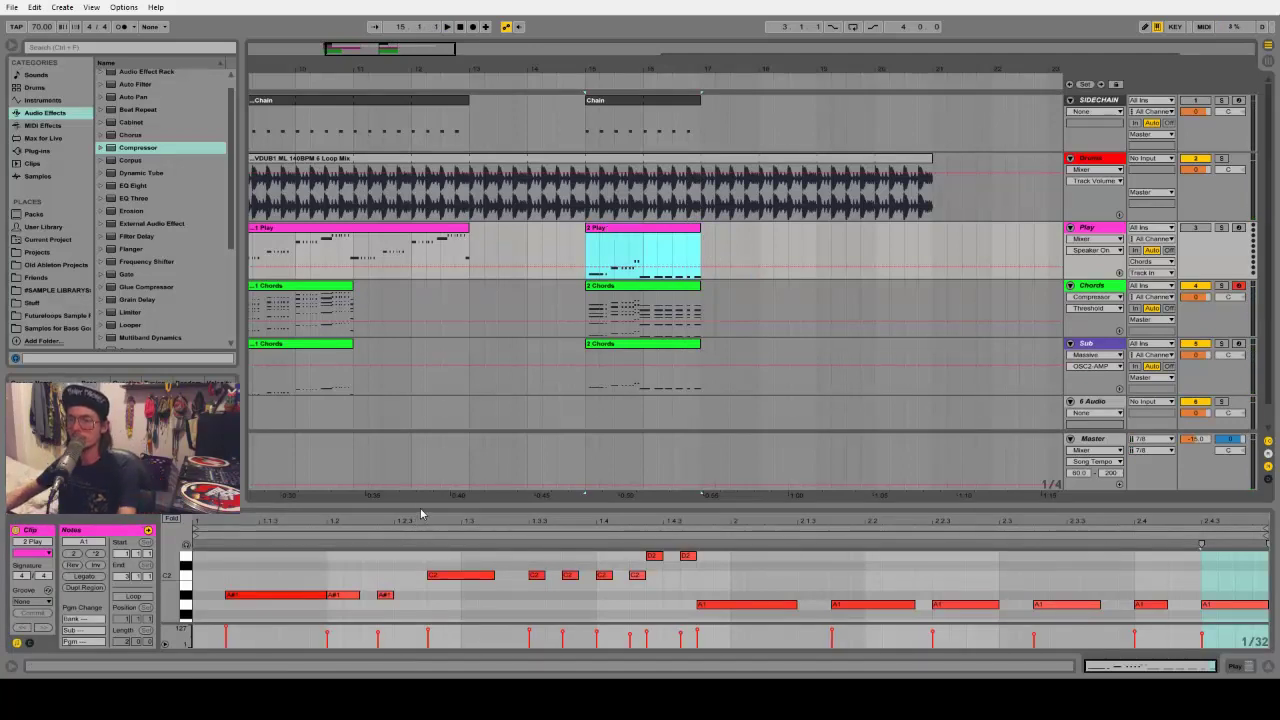
drag(421, 514, 420, 517)
drag(631, 64, 652, 78)
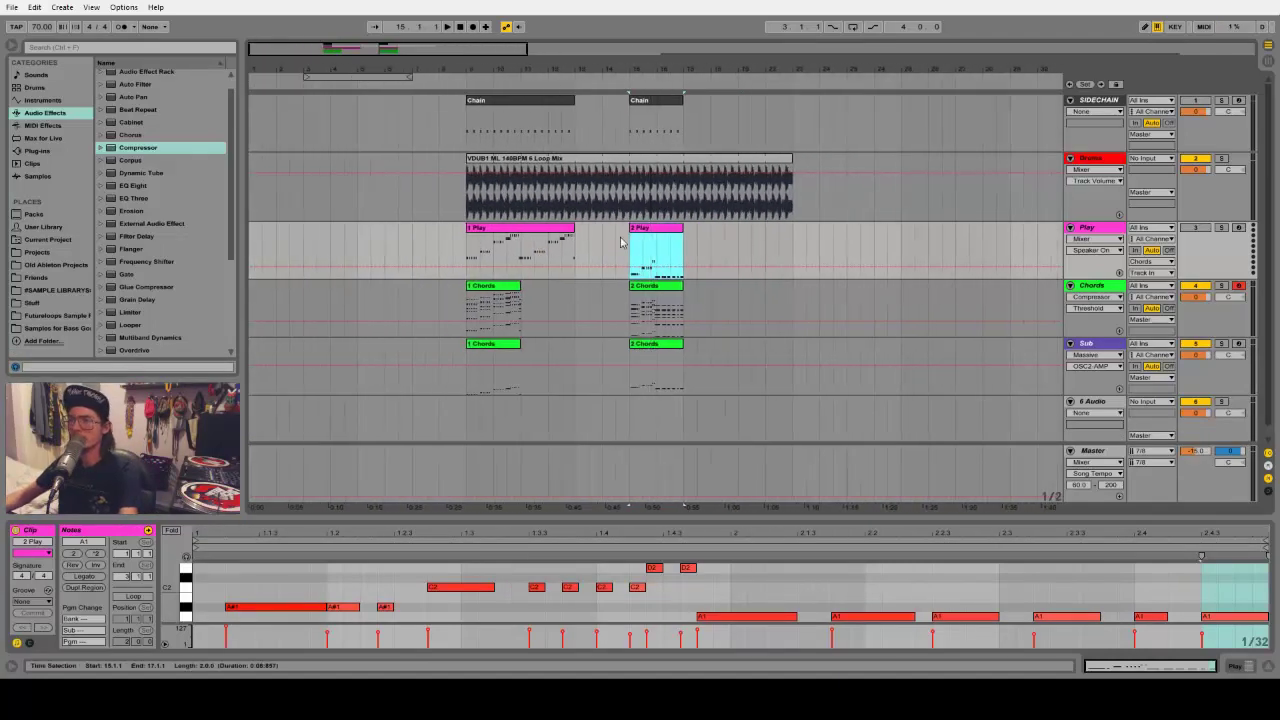
drag(906, 74, 431, 80)
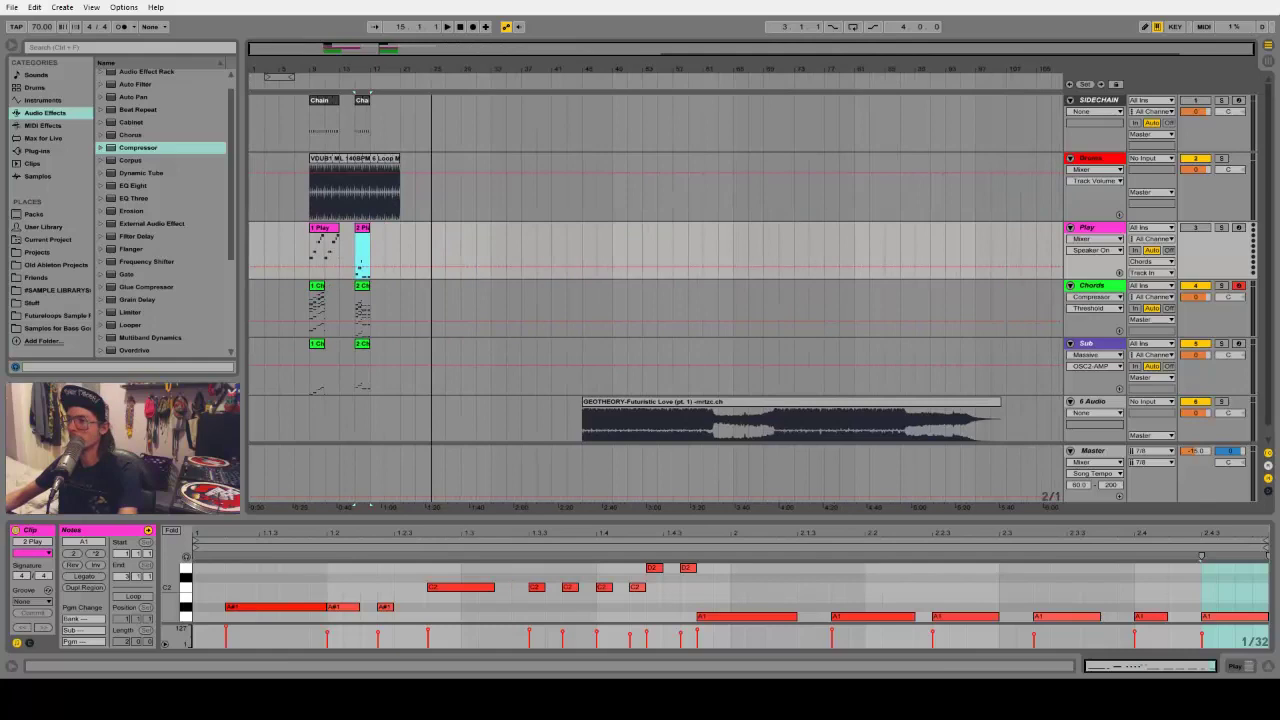
click(612, 404)
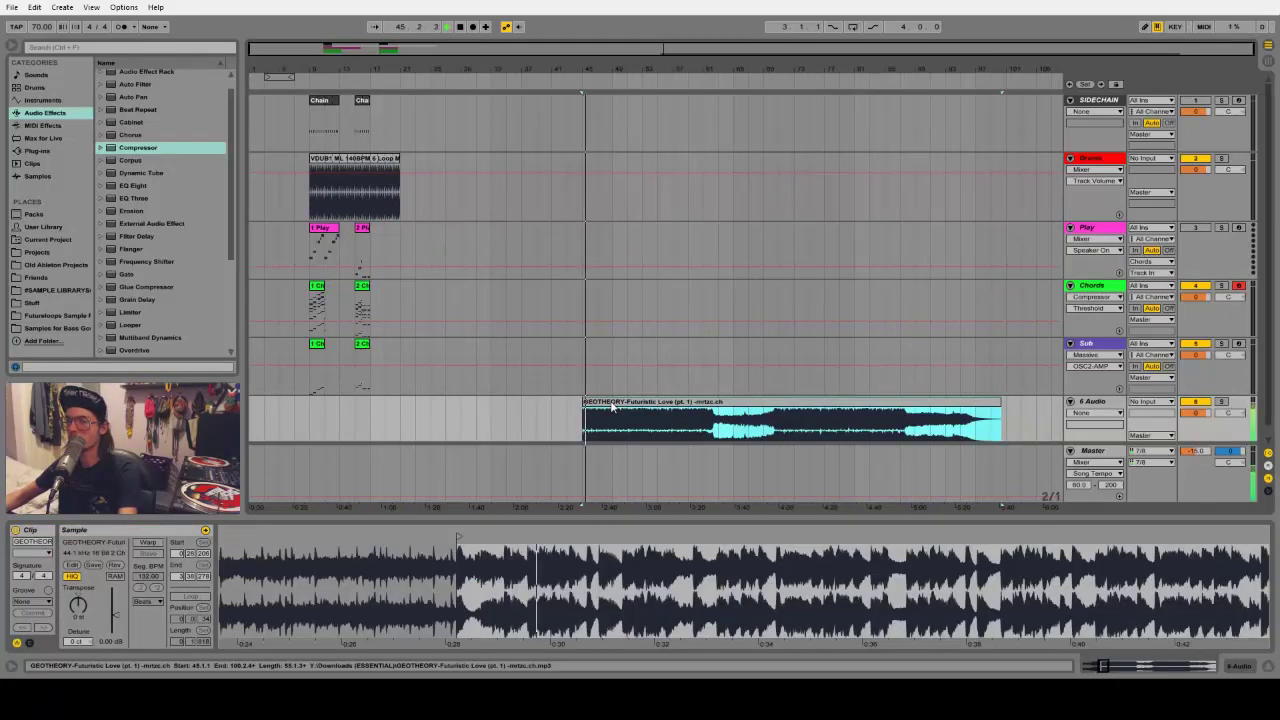
key(space)
drag(340, 72, 350, 100)
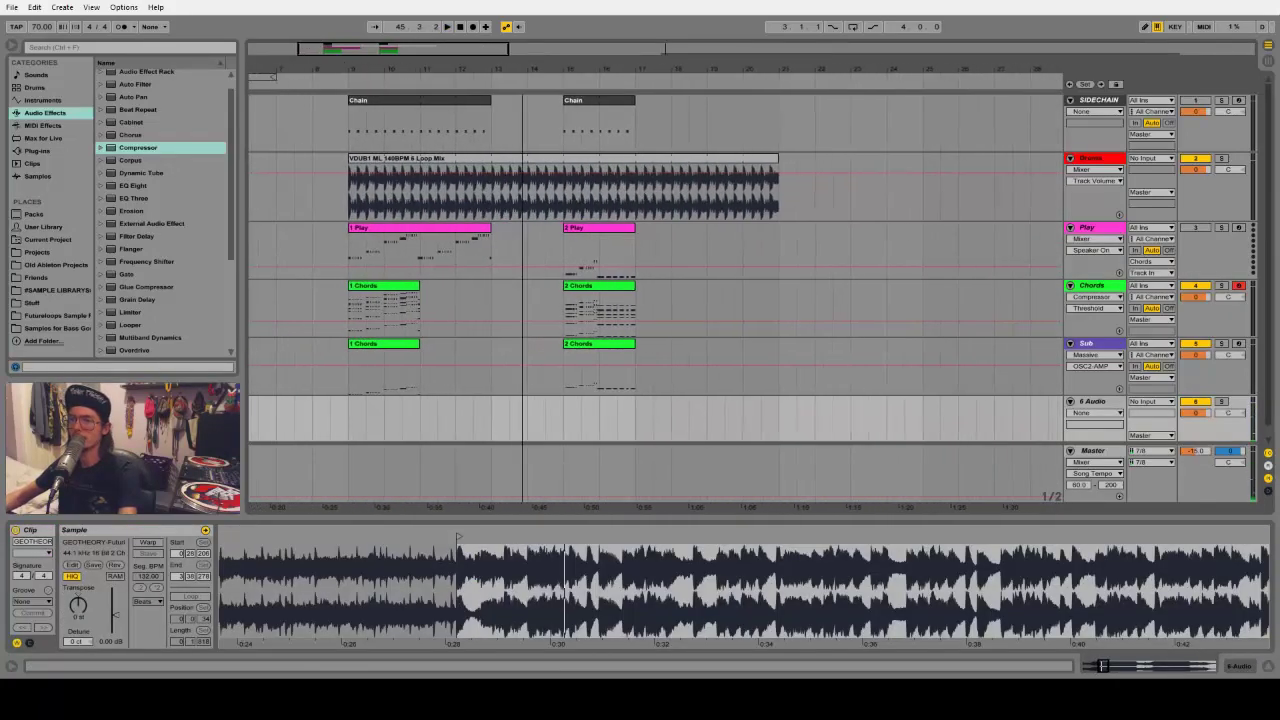
Look through the 73 BPM project's arrangement and play its soloed drum fill from 12.3.1 into bar 13
click(708, 250)
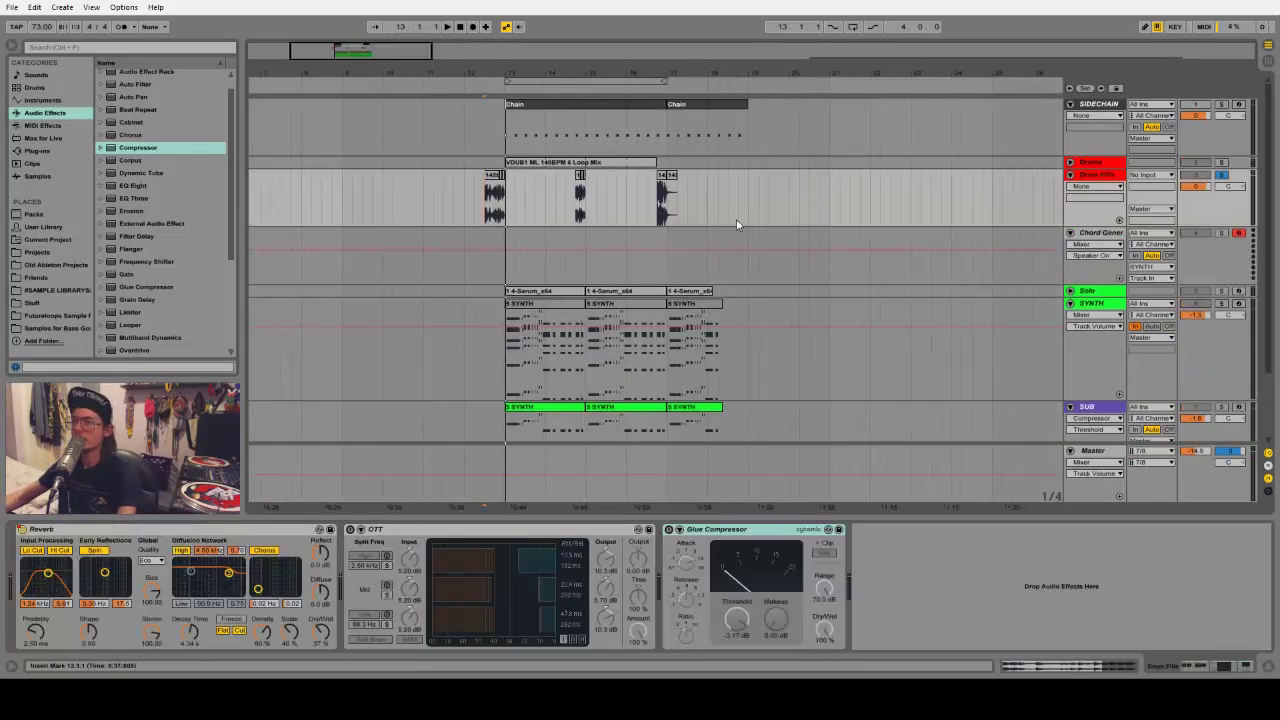
scroll(736, 220, down, 2)
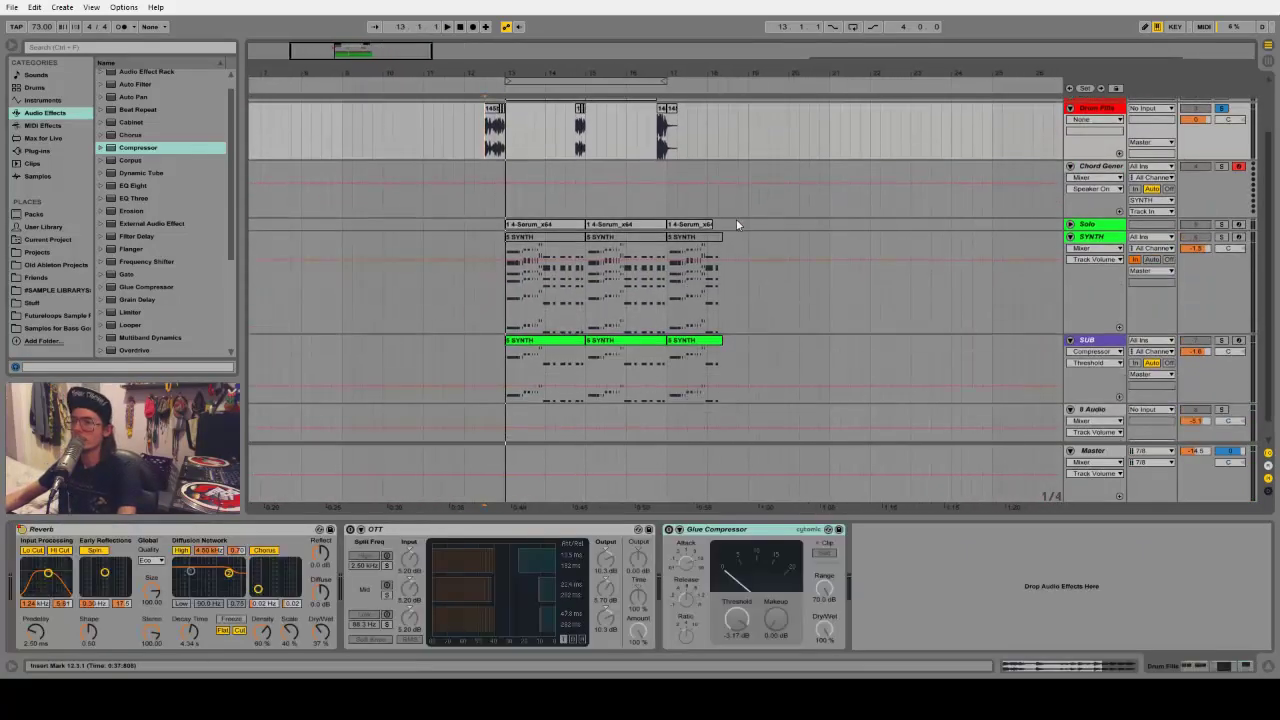
scroll(736, 218, up, 2)
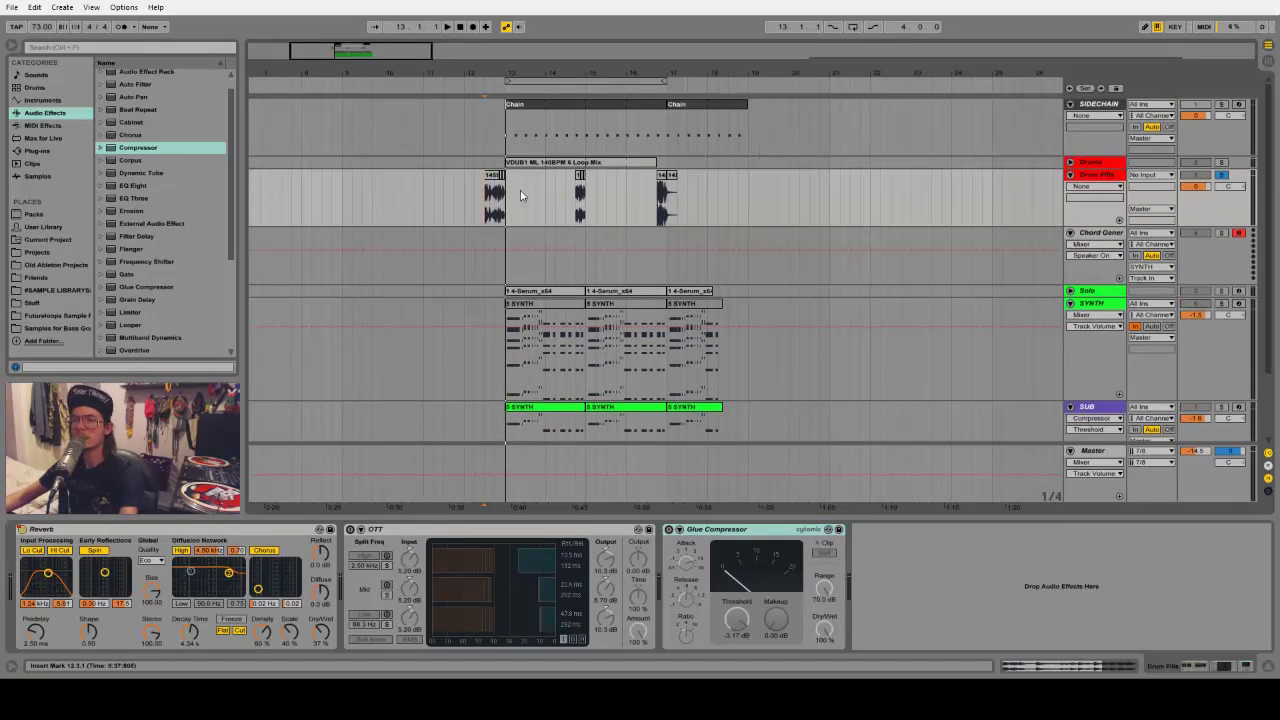
drag(502, 73, 502, 136)
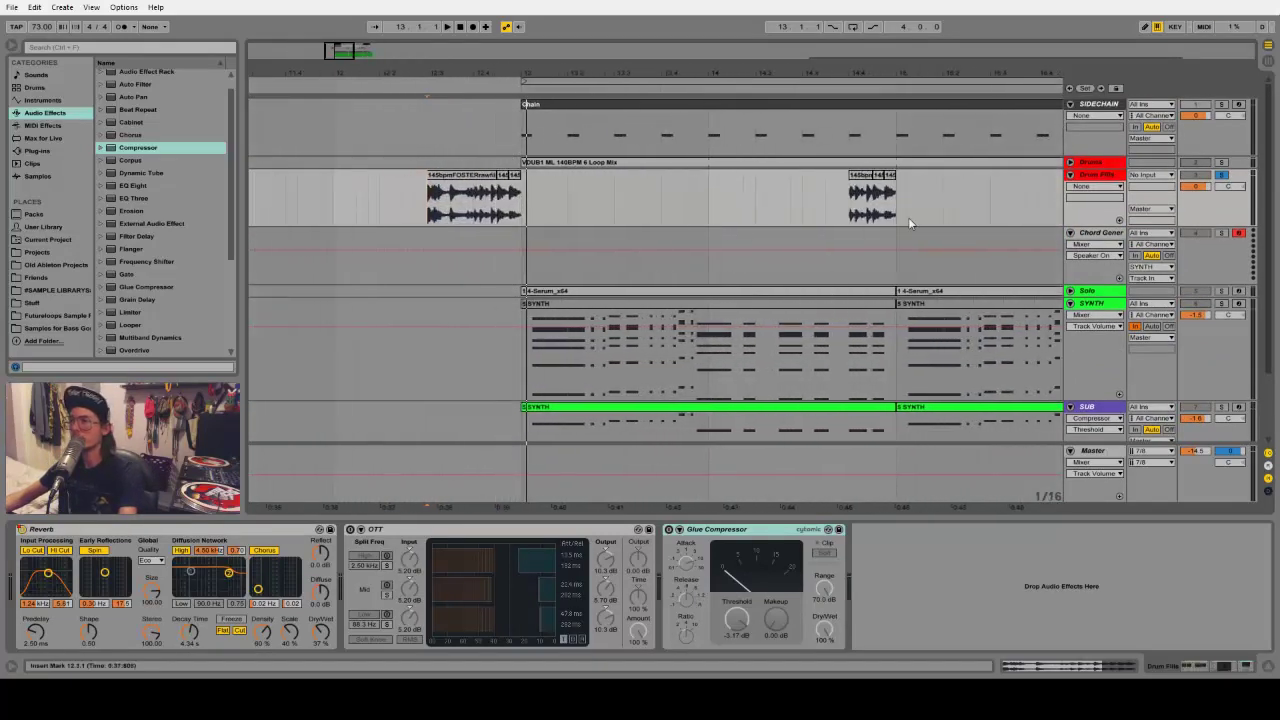
click(430, 358)
key(space)
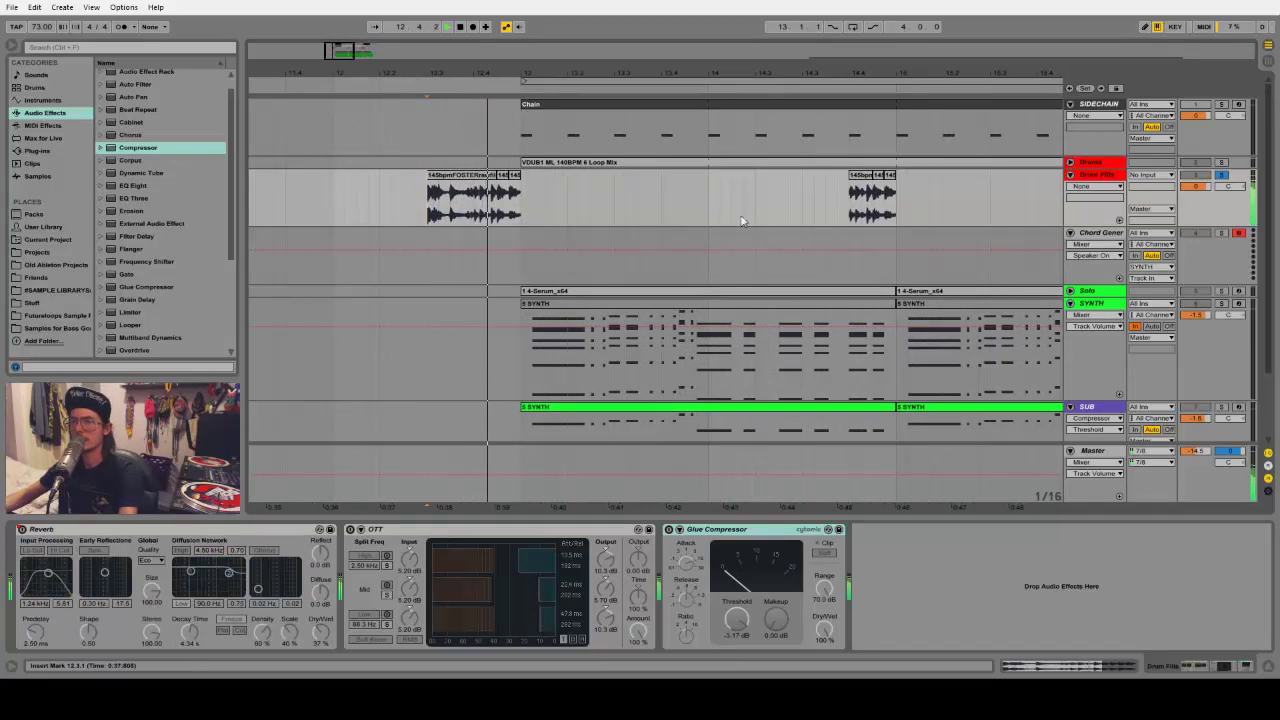
Play the soloed drum fills leading into bars 15 and 17, and return the playback start to 12.3.1
click(860, 194)
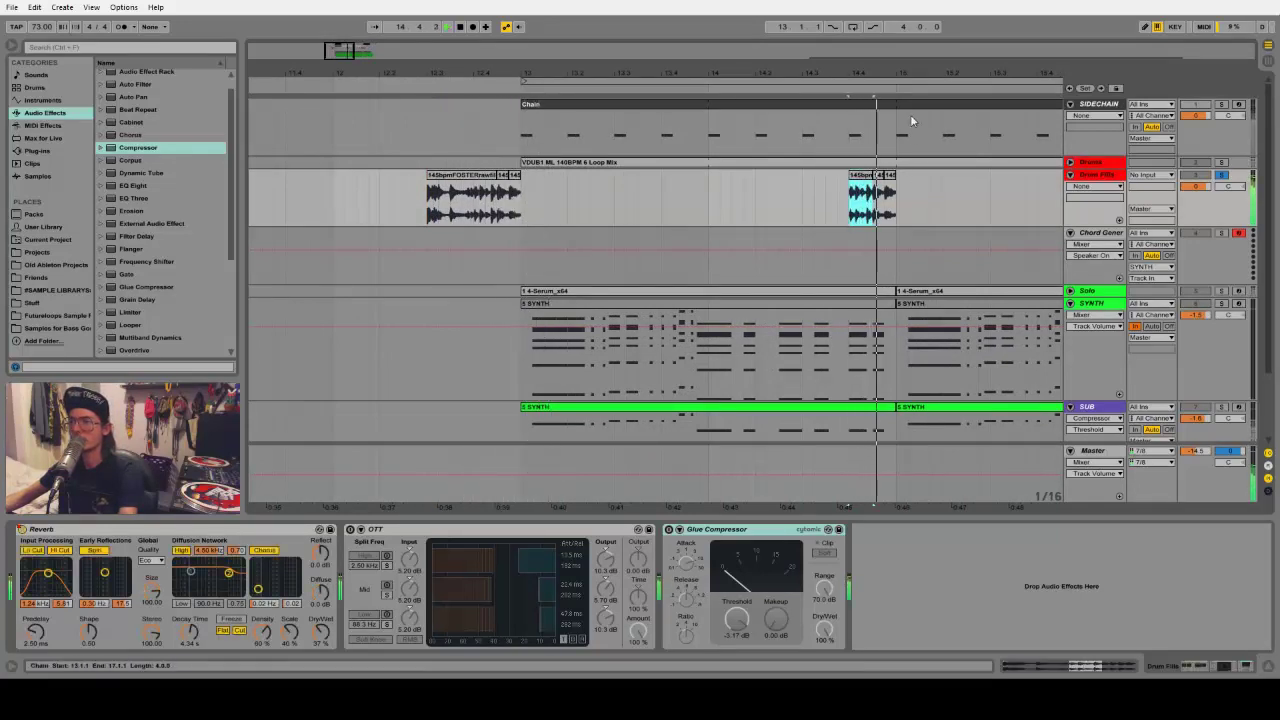
click(822, 195)
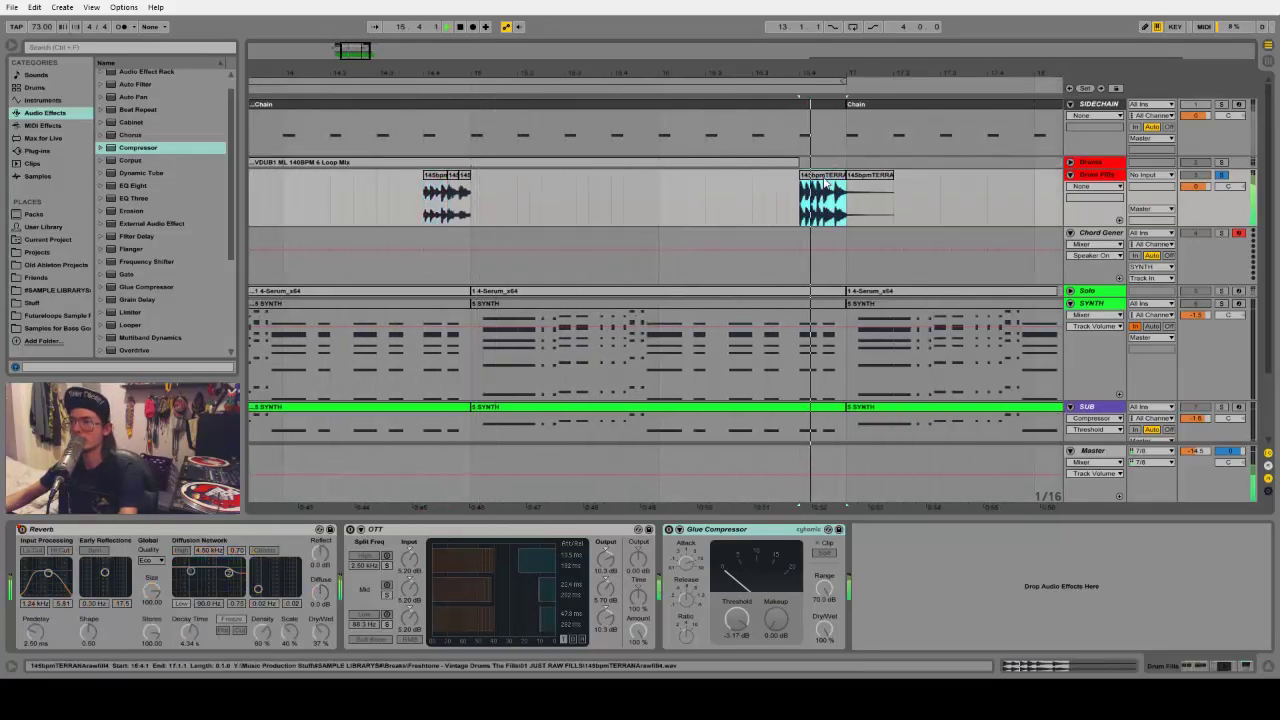
scroll(818, 151, down, 5)
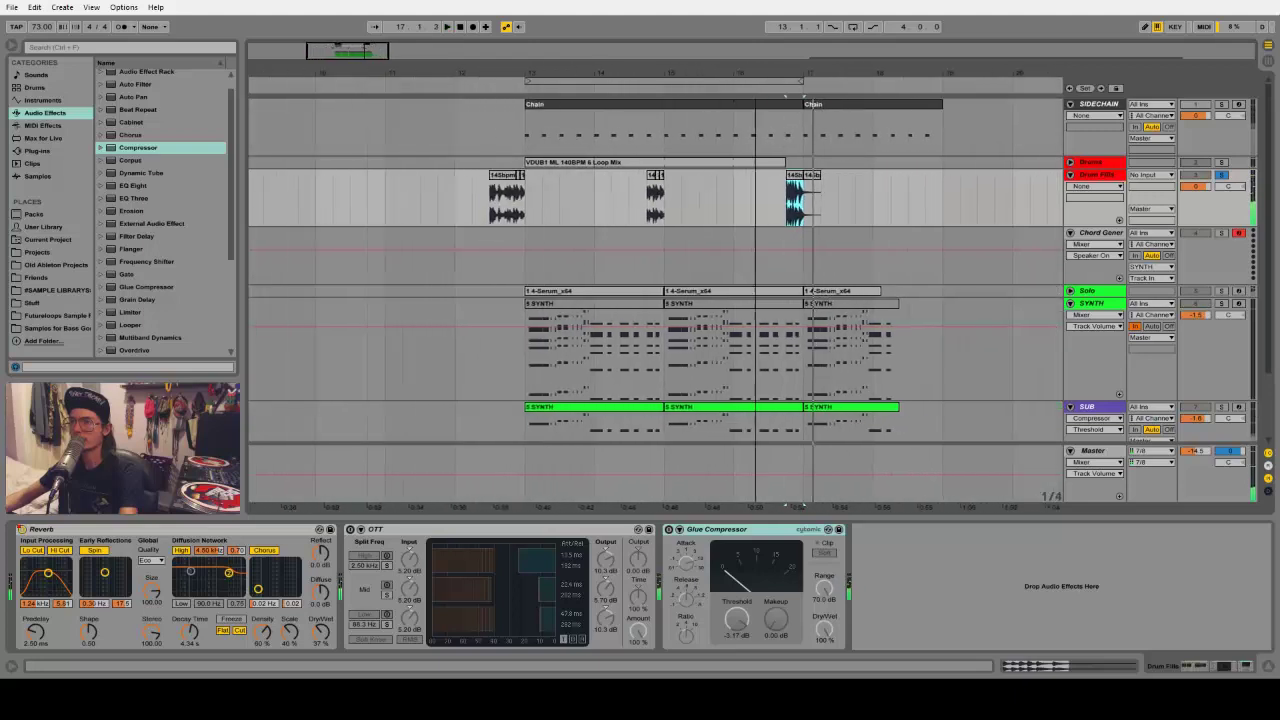
click(518, 205)
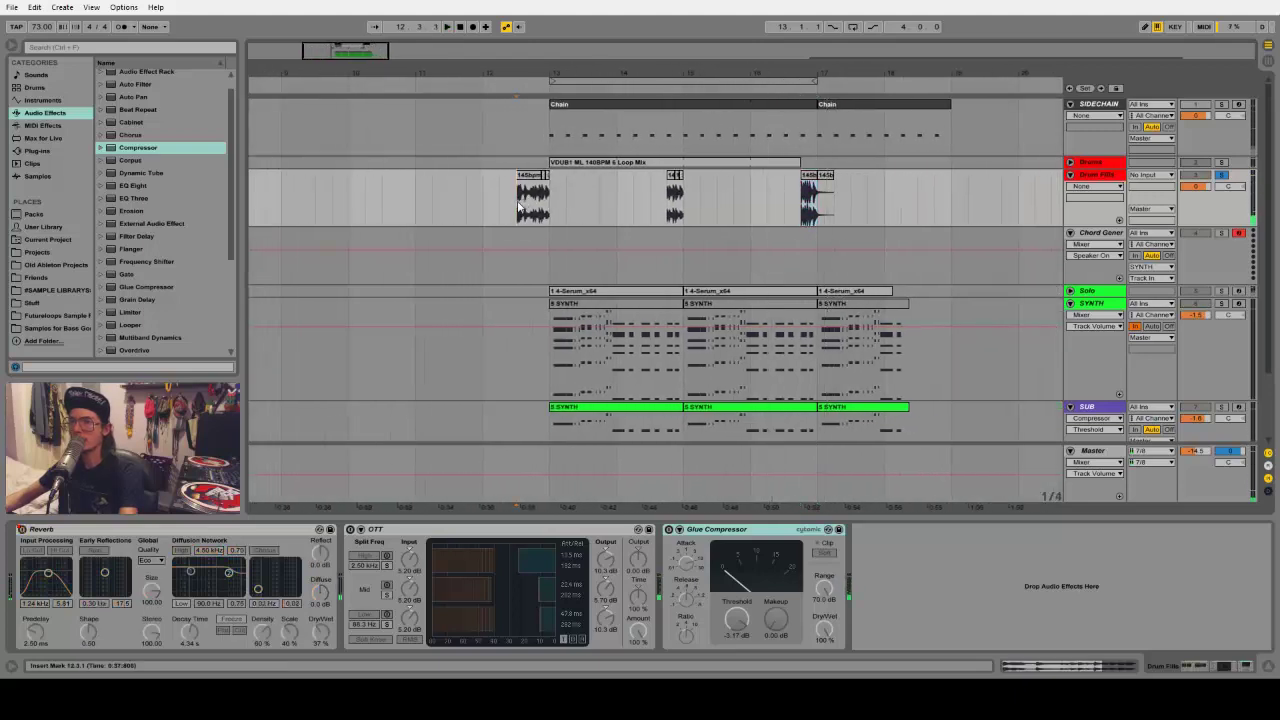
Enable OTT and Glue Compressor on the Drum Fills track and show the Reverb's Device On automation
click(350, 530)
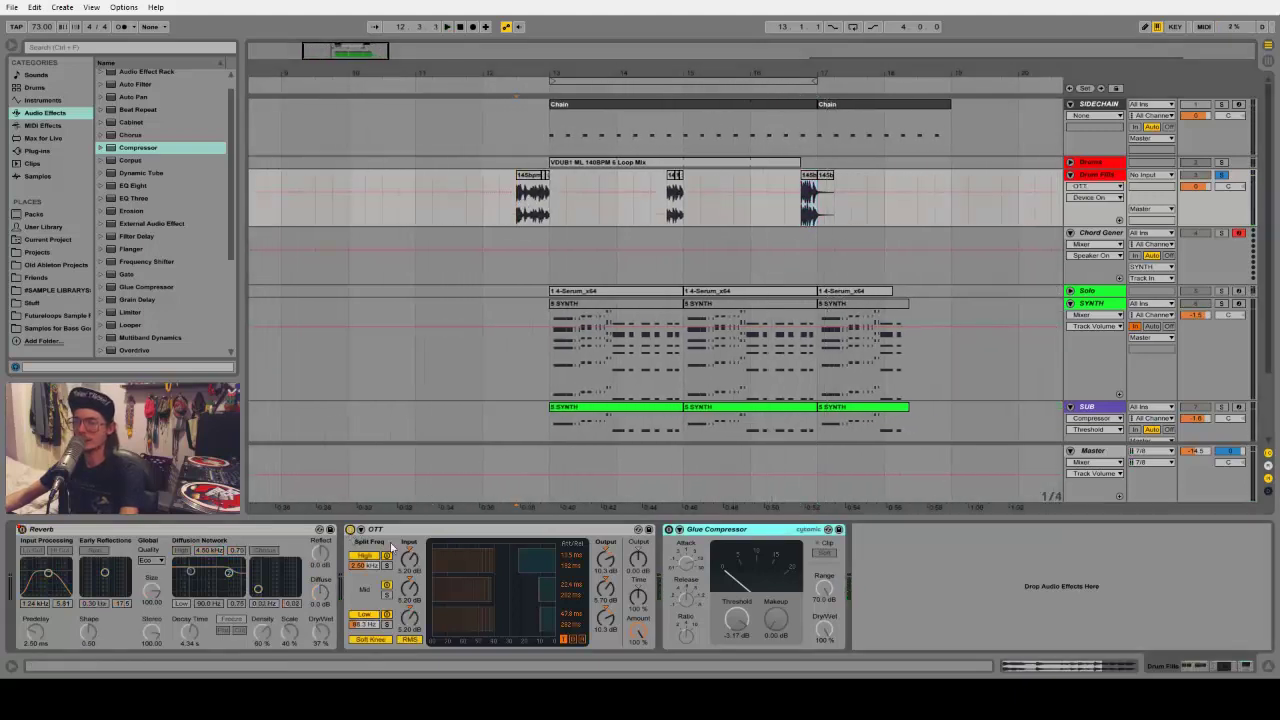
click(669, 530)
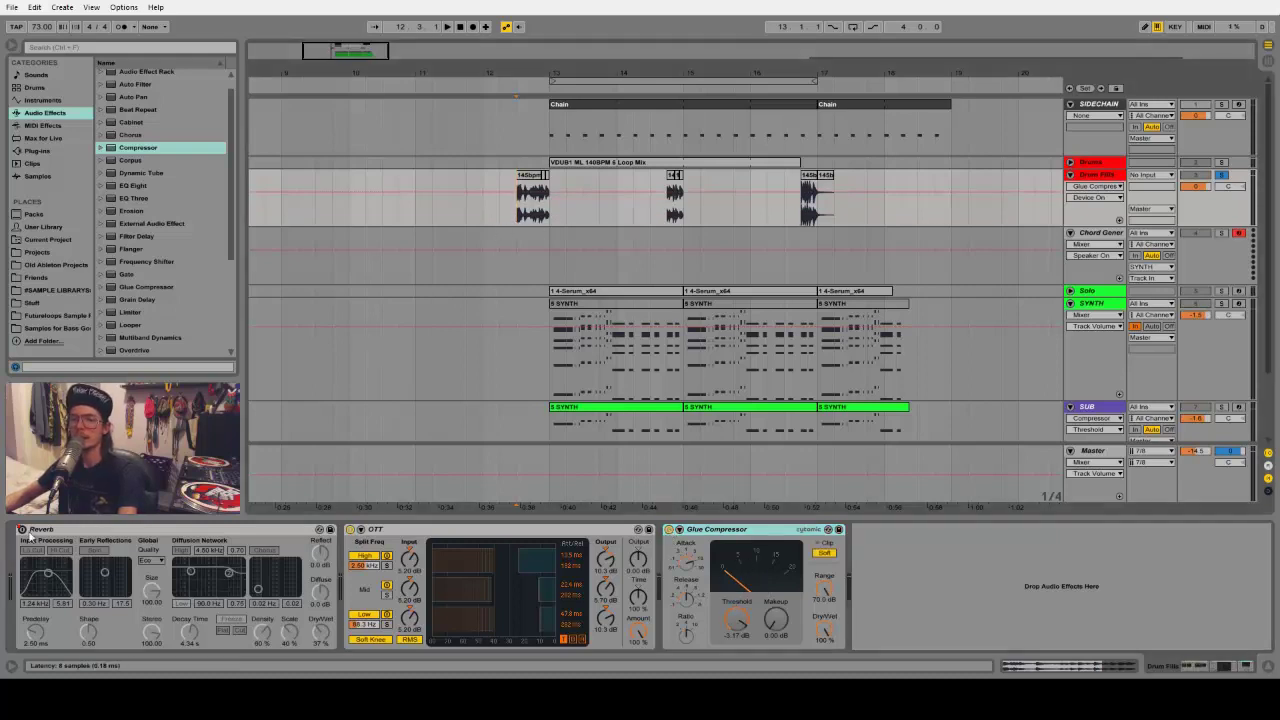
drag(555, 72, 555, 130)
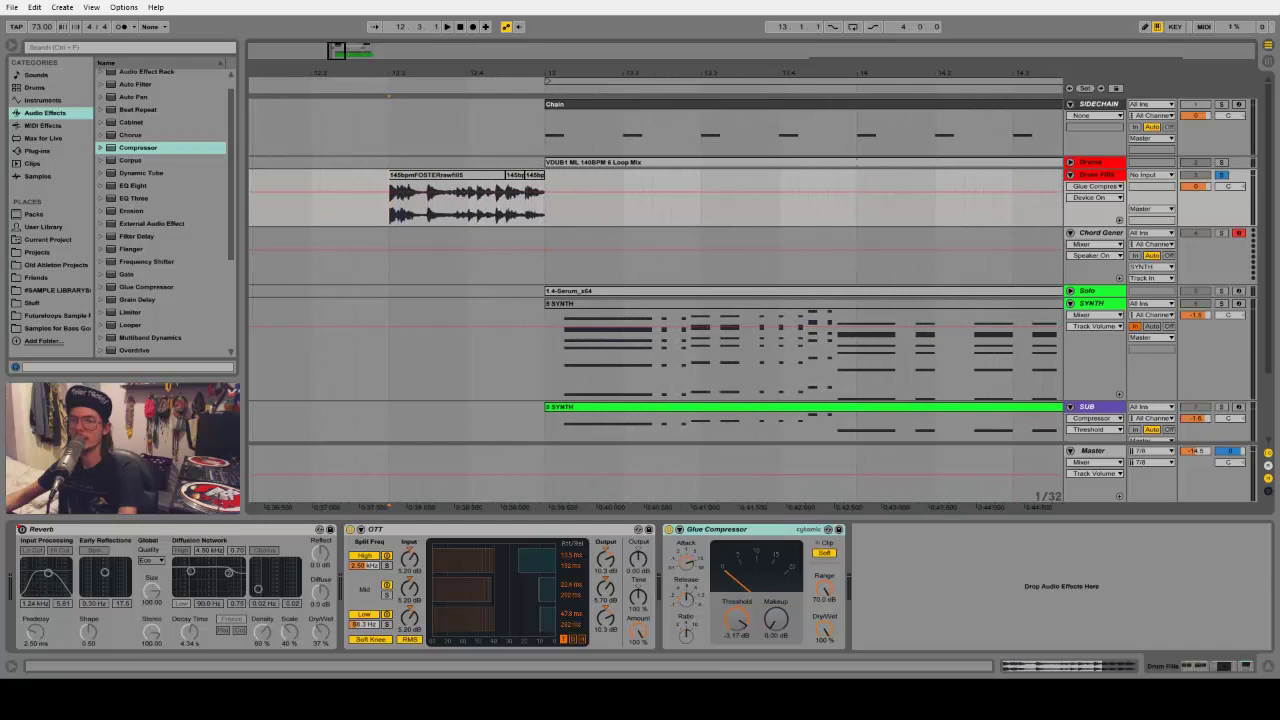
right_click(22, 530)
click(45, 536)
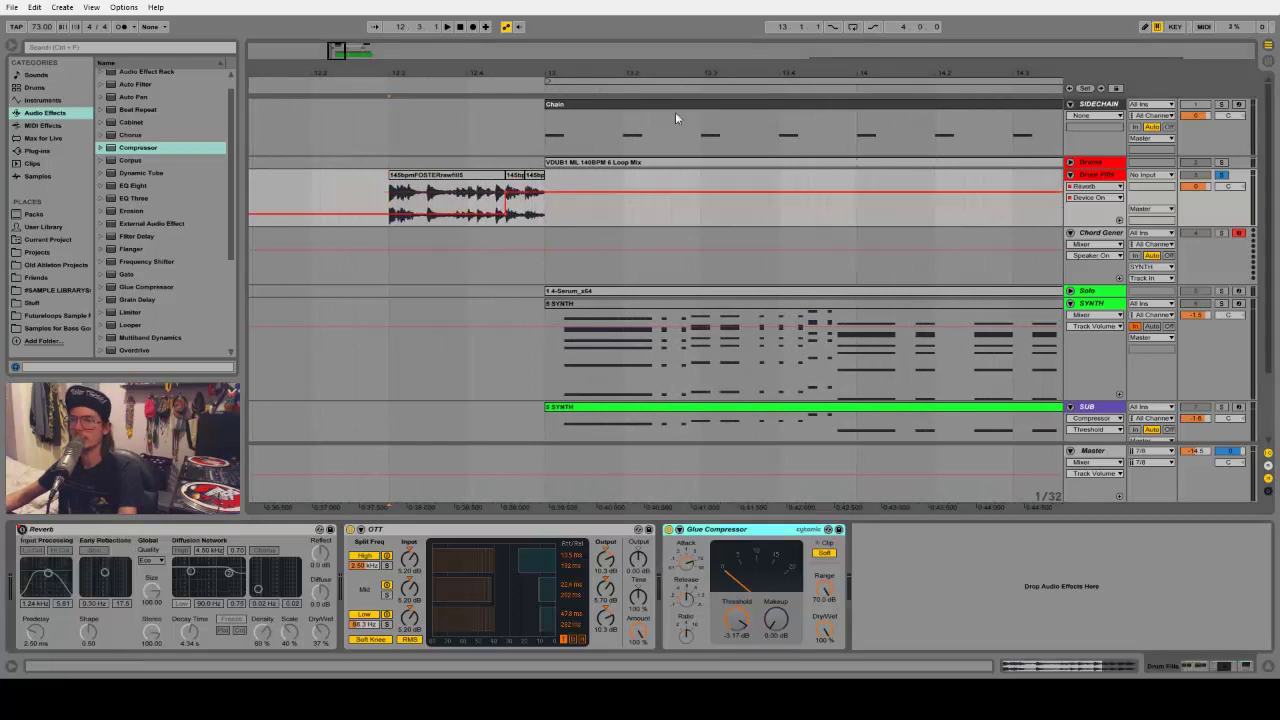
Play the processed drum fill from 12.3.1 into bar 13 and take the Drum Fills track out of solo
drag(555, 130, 570, 85)
click(525, 200)
key(space)
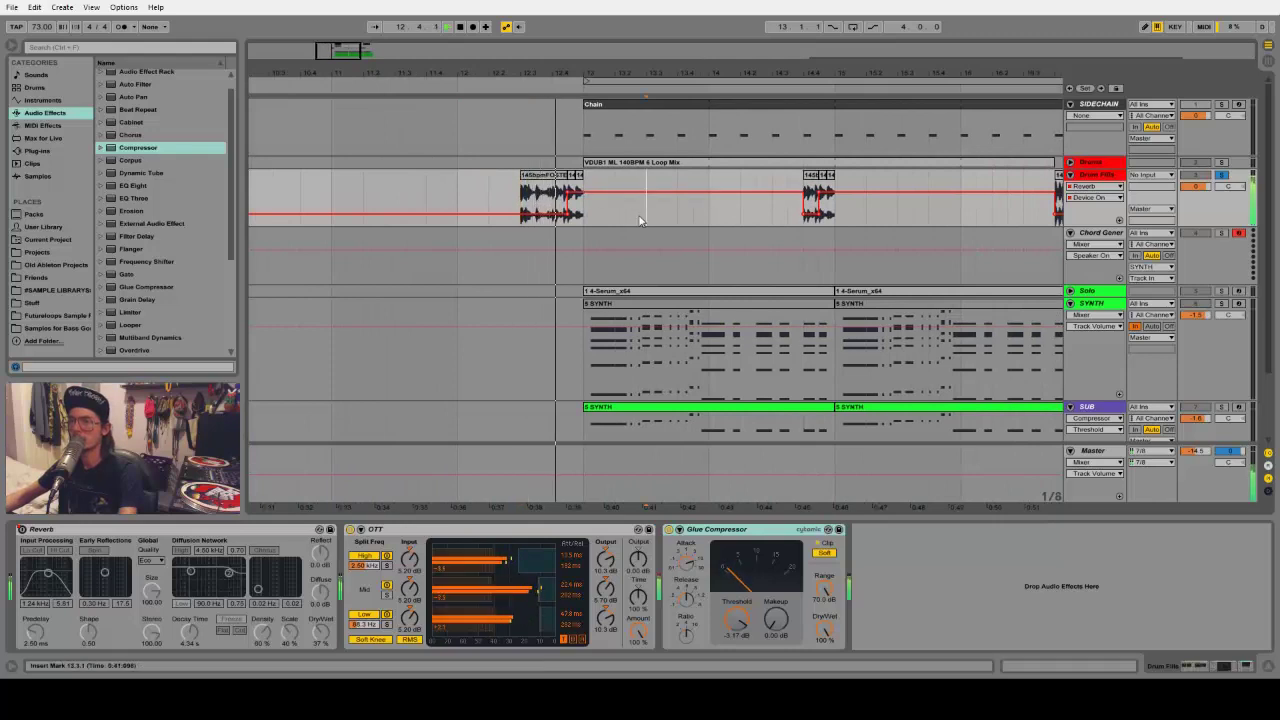
drag(657, 77, 504, 69)
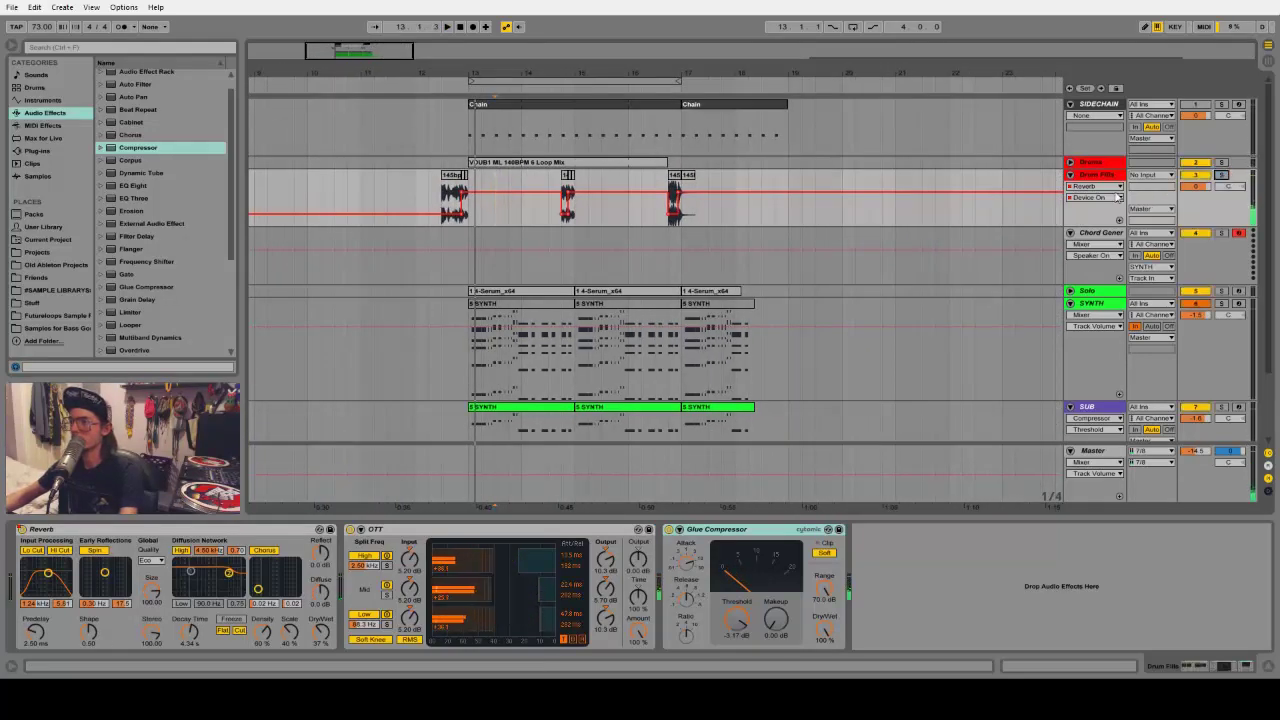
Unfold the Solo track and examine the SYNTH and Solo device chains, including the Solo track's Serum patch
scroll(925, 285, down, 3)
click(1070, 206)
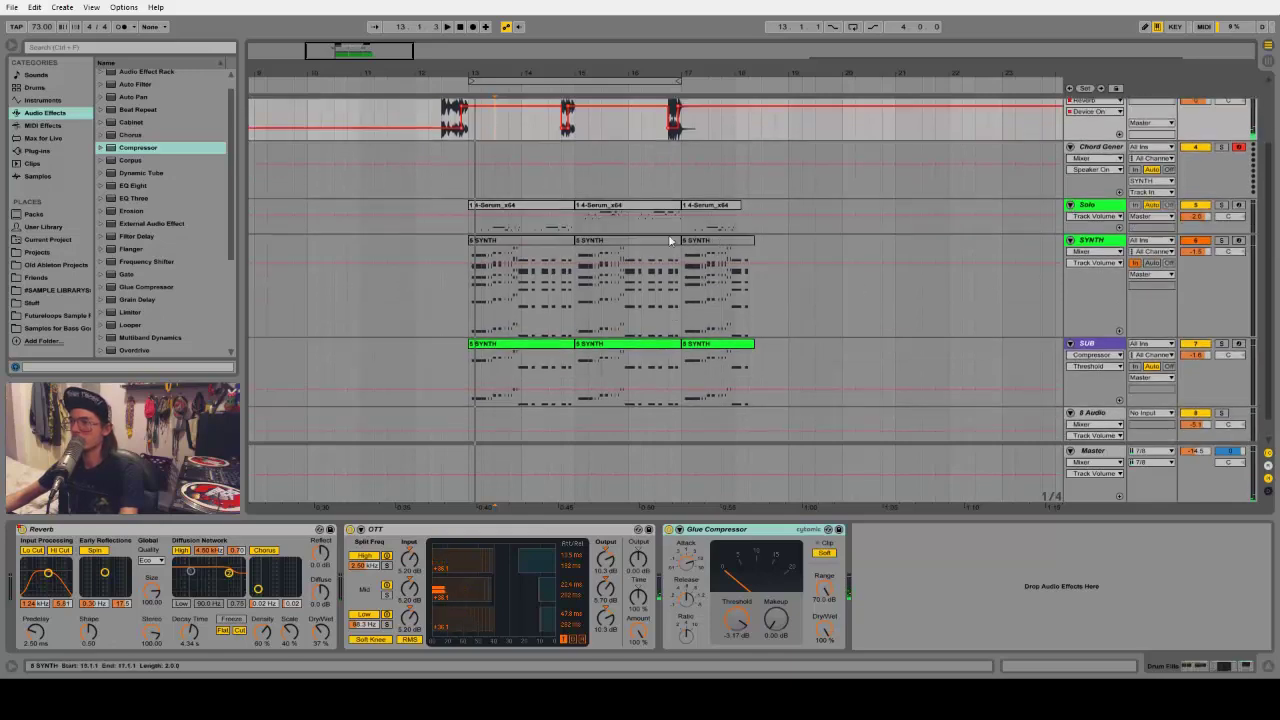
click(1085, 246)
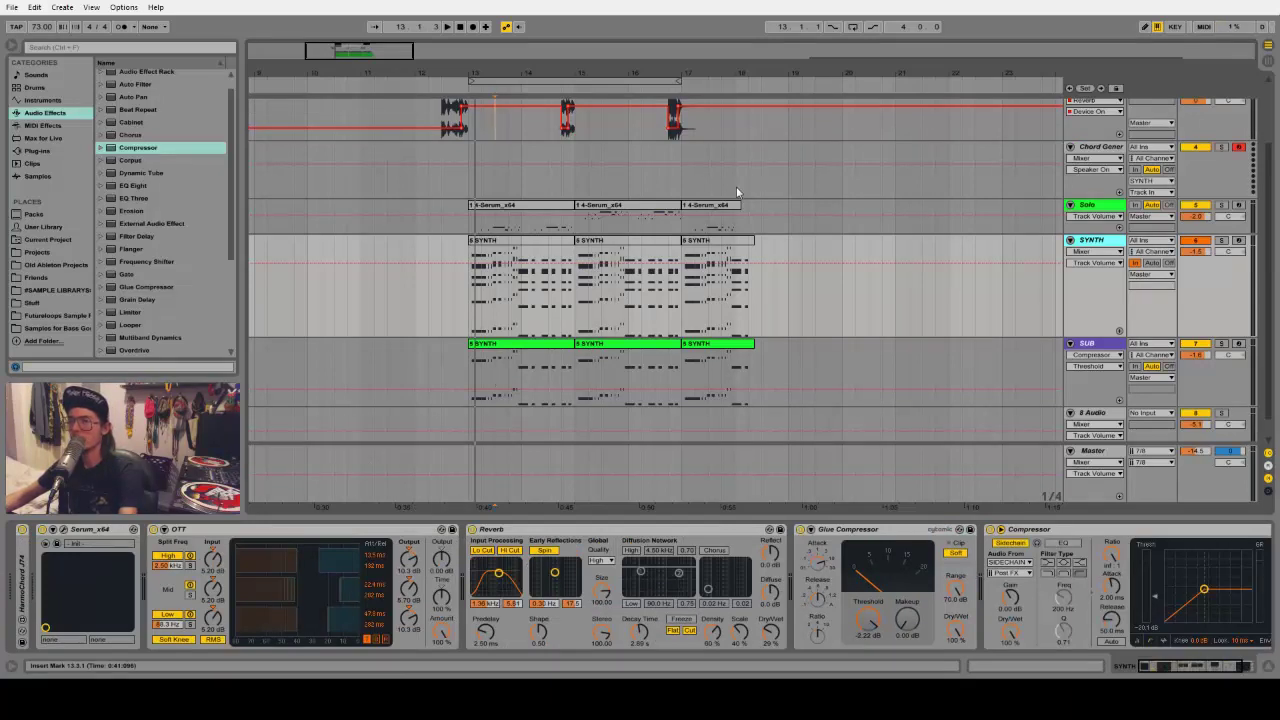
click(1097, 207)
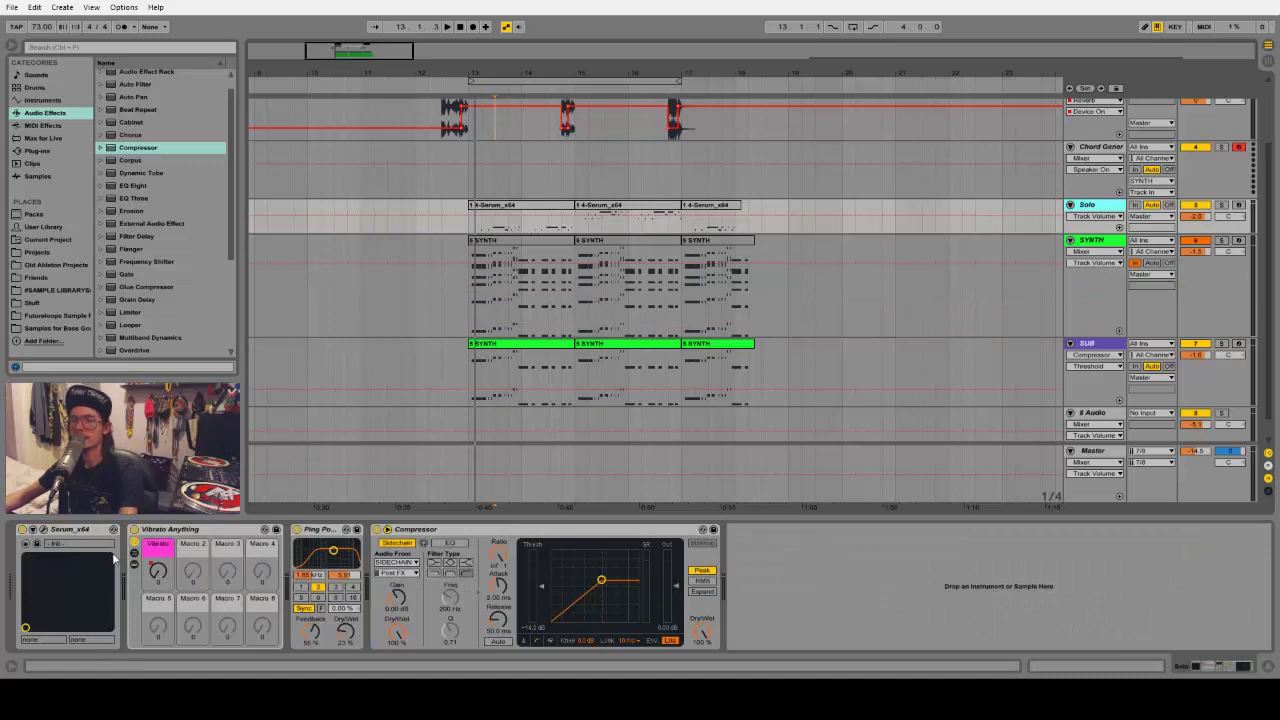
click(44, 530)
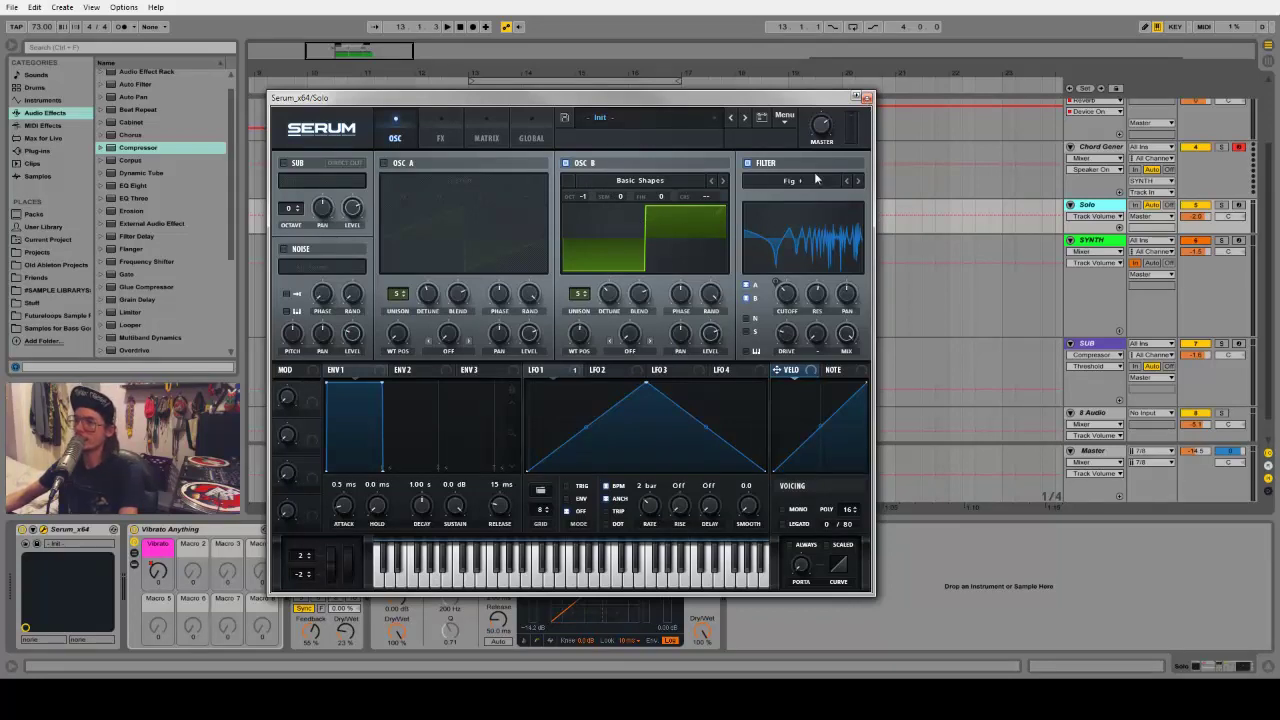
click(867, 98)
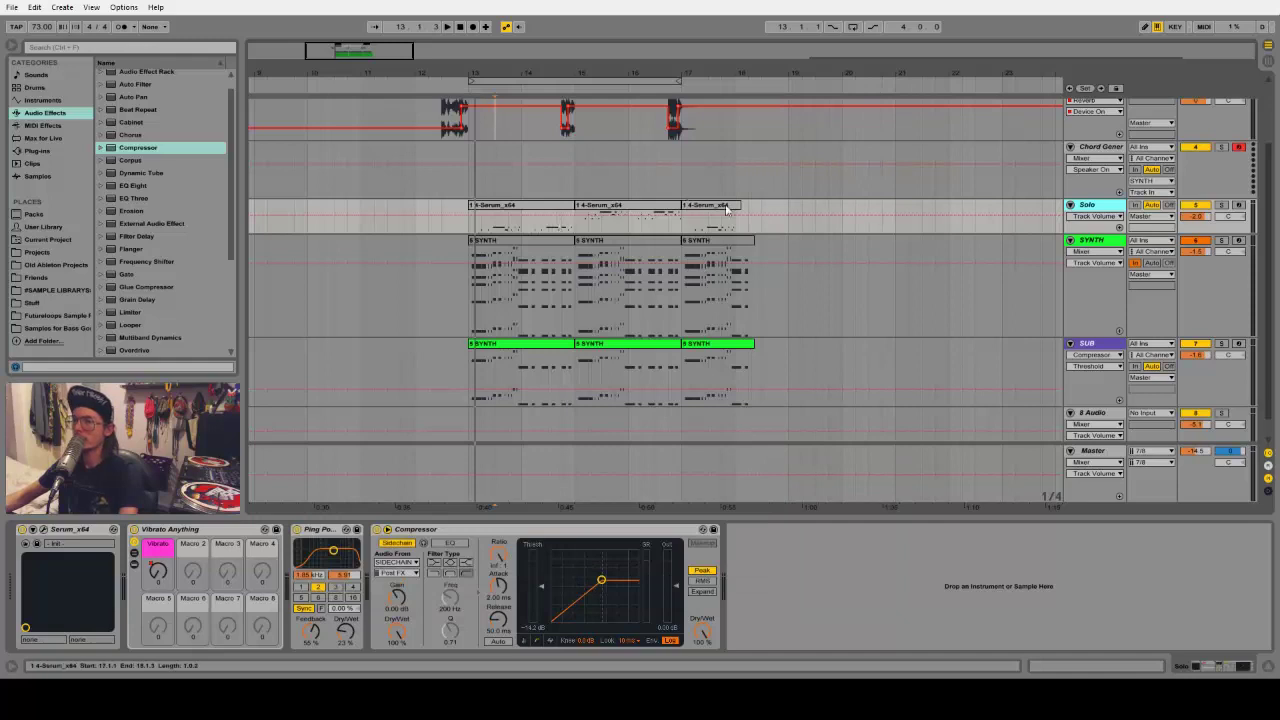
Set the SYNTH track's monitoring to Auto and play the full mix from 12.3.1
scroll(600, 260, up, 2)
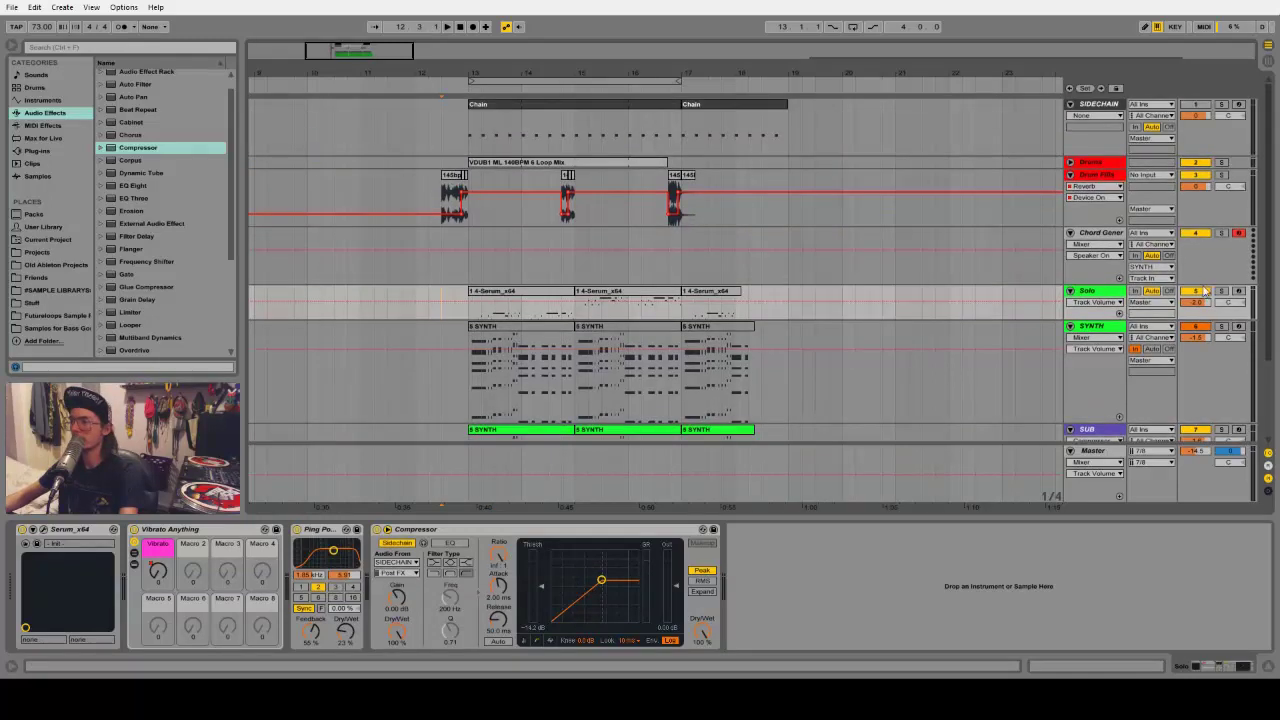
key(space)
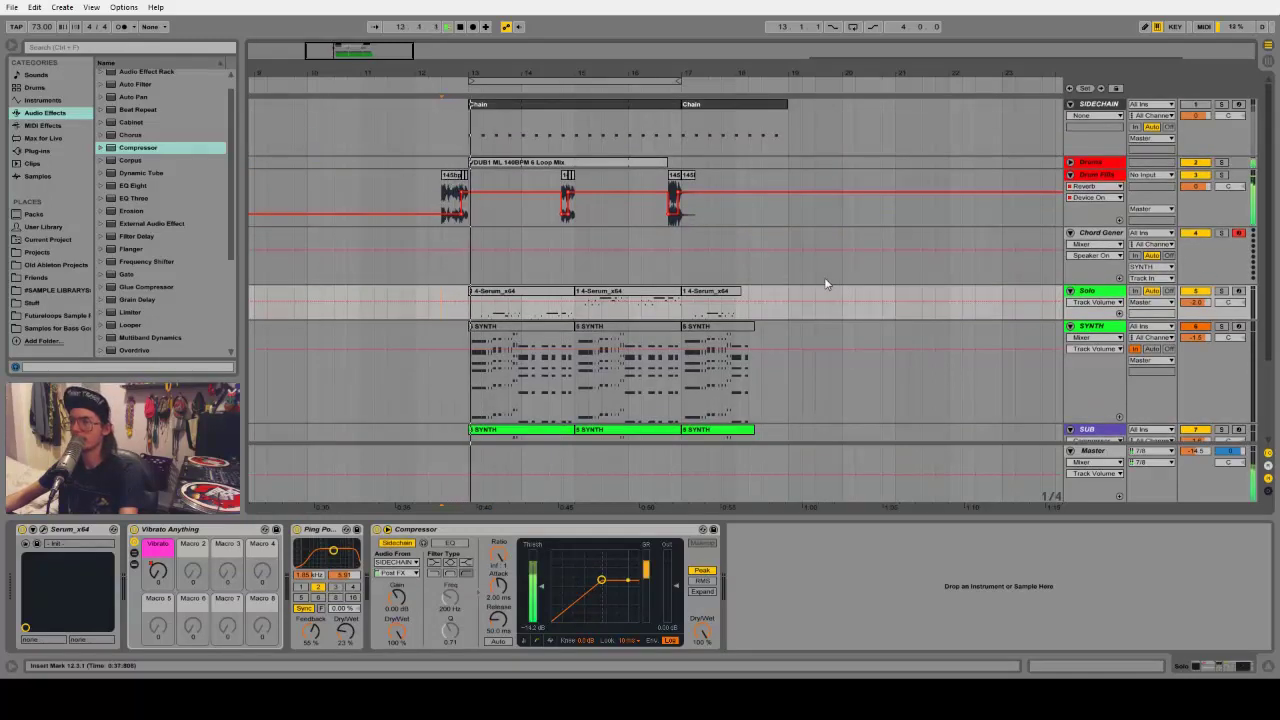
scroll(1000, 300, down, 2)
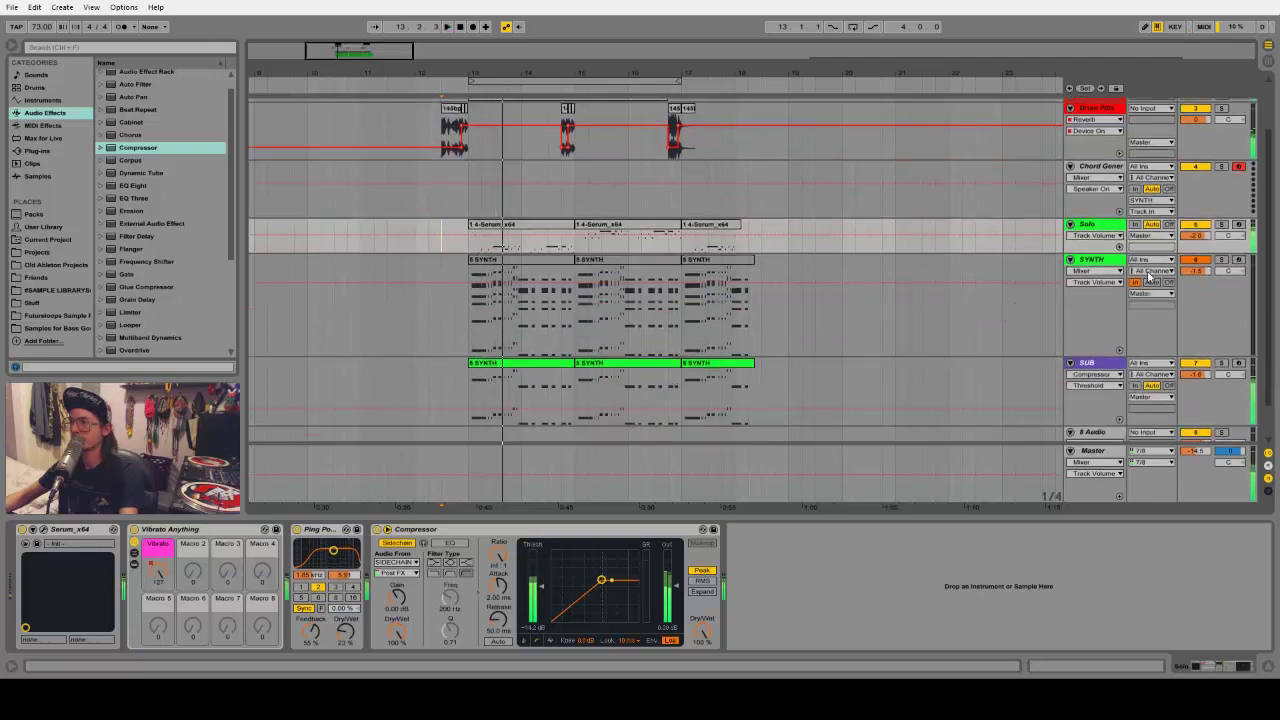
click(442, 262)
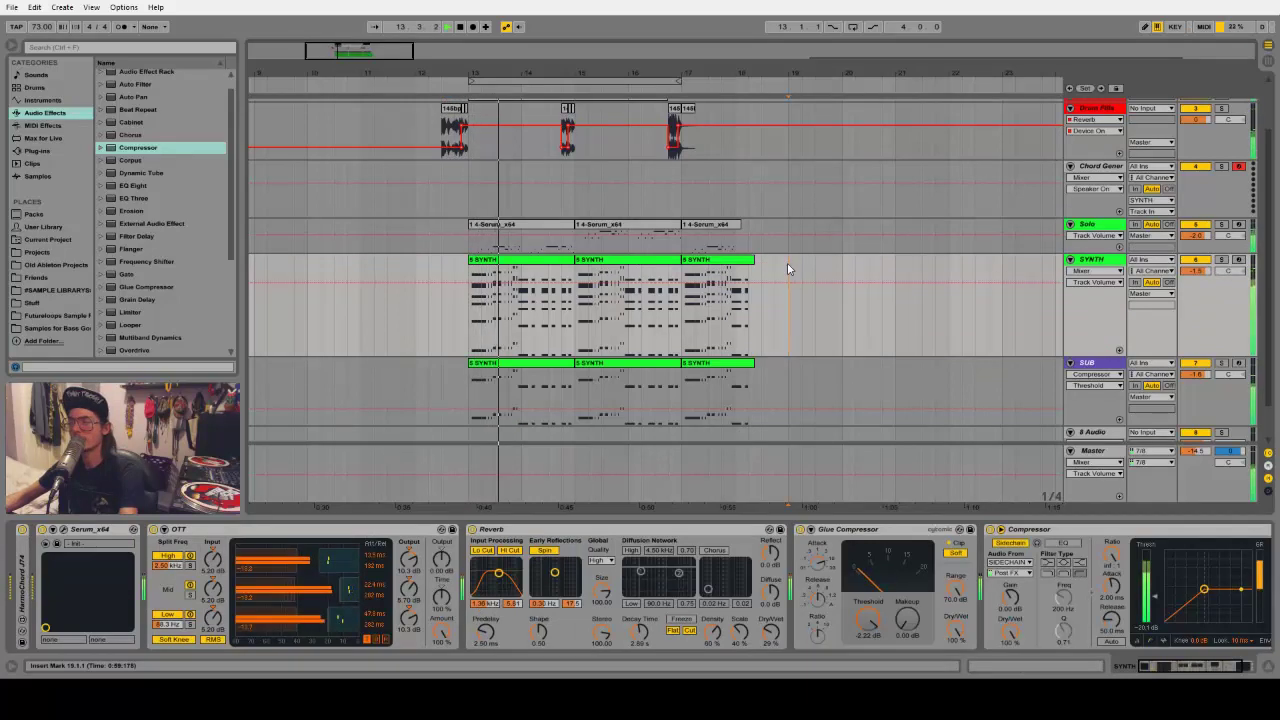
Fold the SYNTH, Solo and SUB tracks while the full mix plays
click(1070, 260)
click(1070, 225)
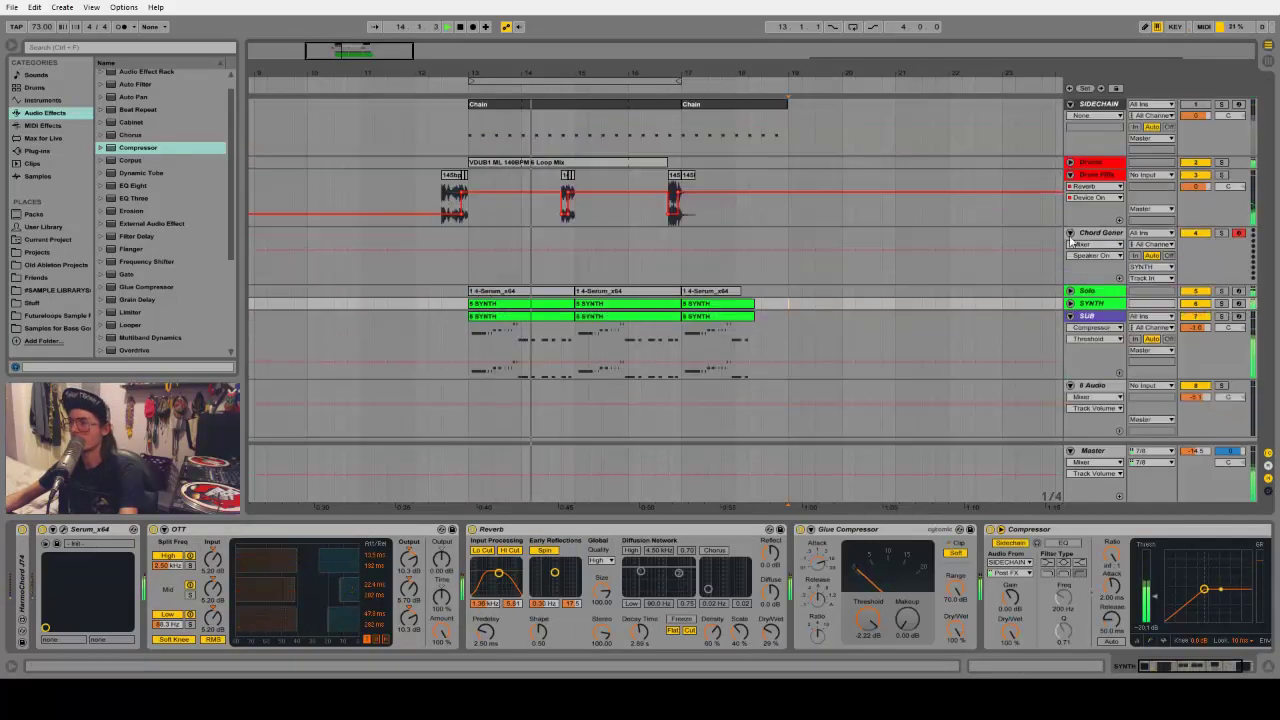
click(1070, 316)
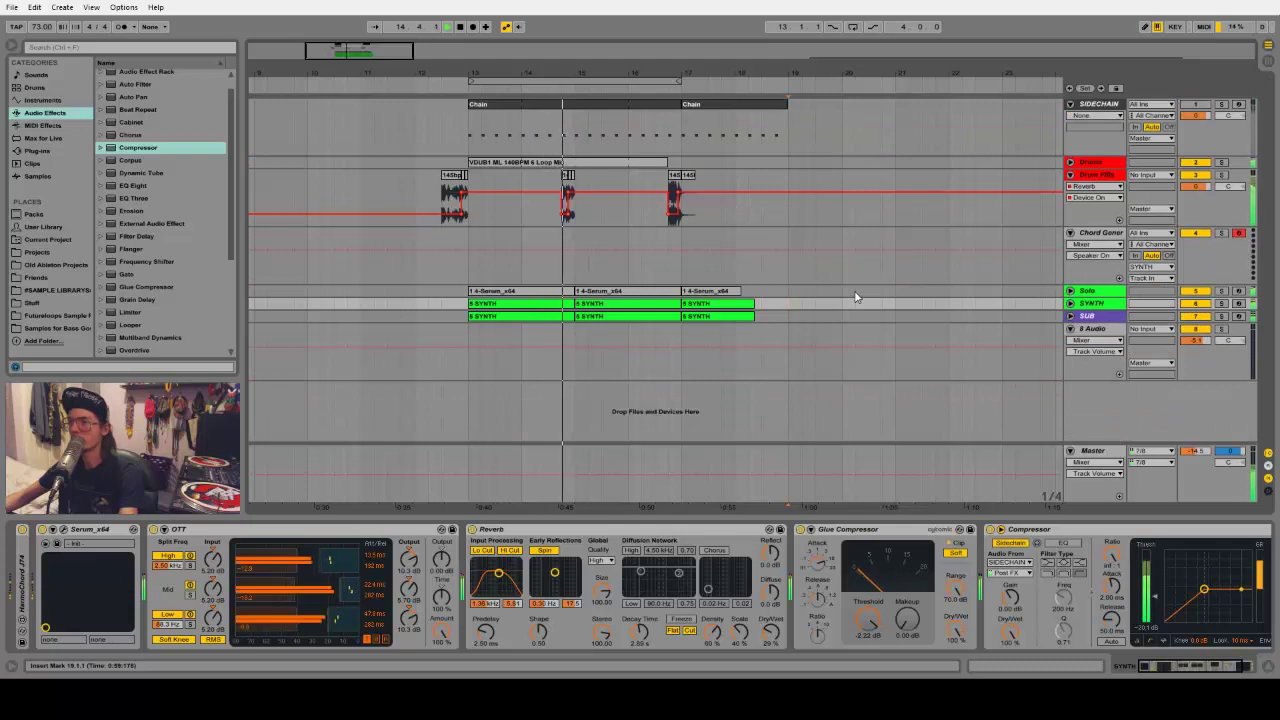
Select the Chord device on the Chord Generator track, then unfold the SYNTH track and set its monitoring to In
click(788, 241)
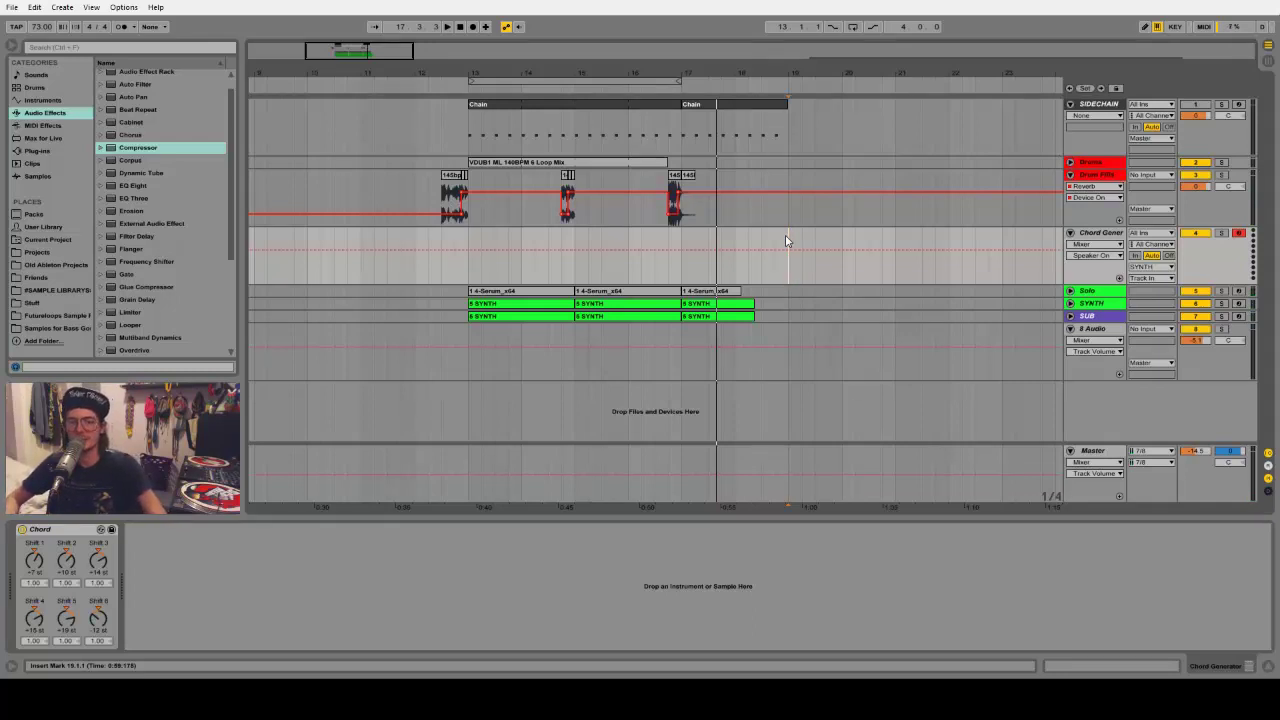
click(84, 532)
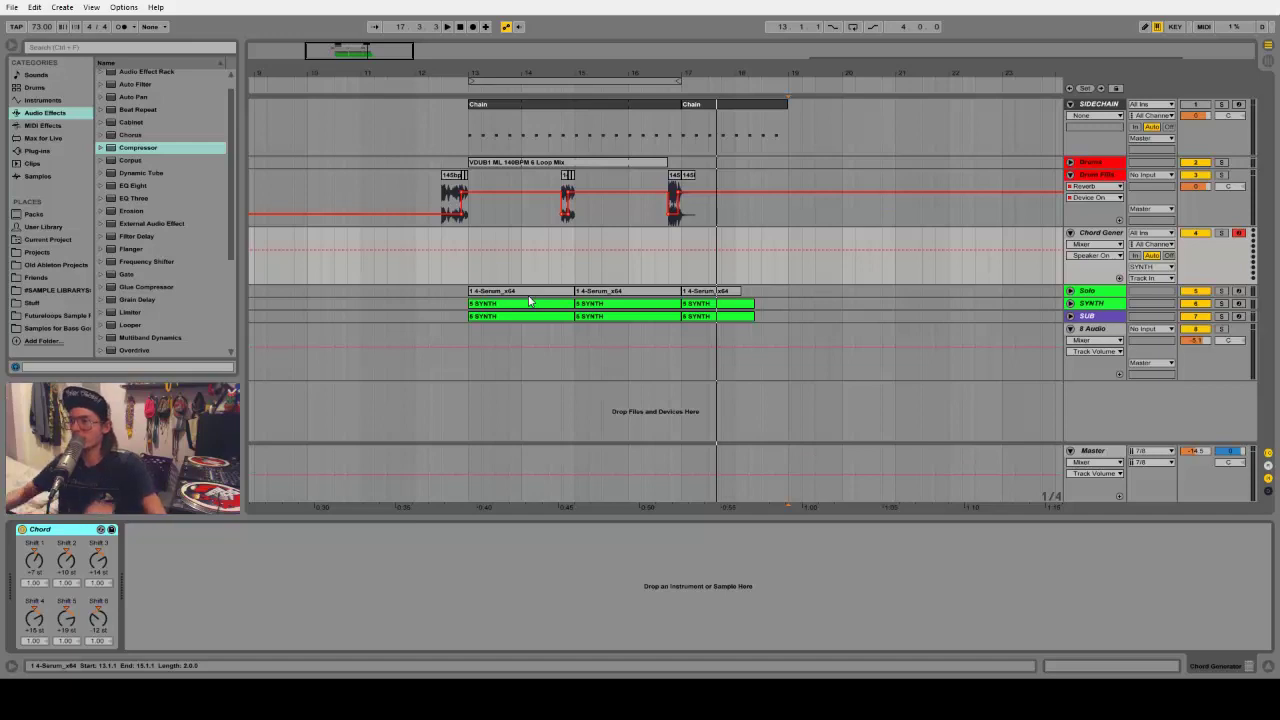
click(1070, 303)
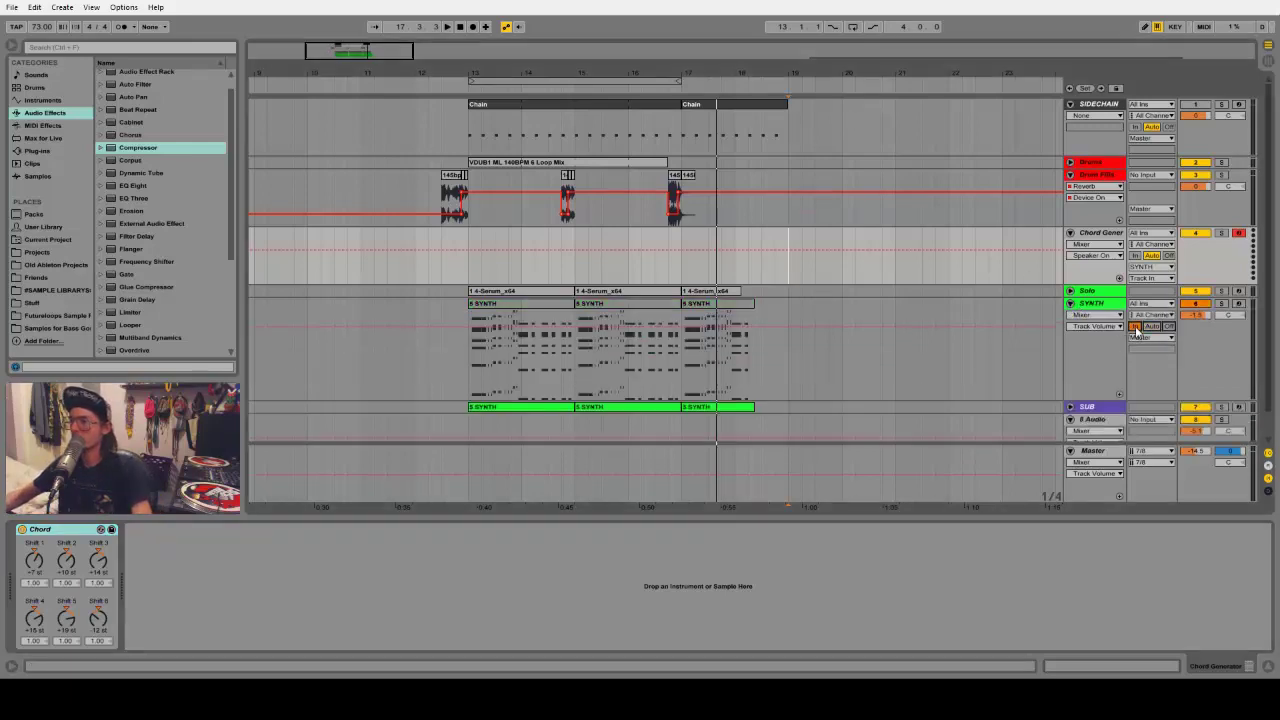